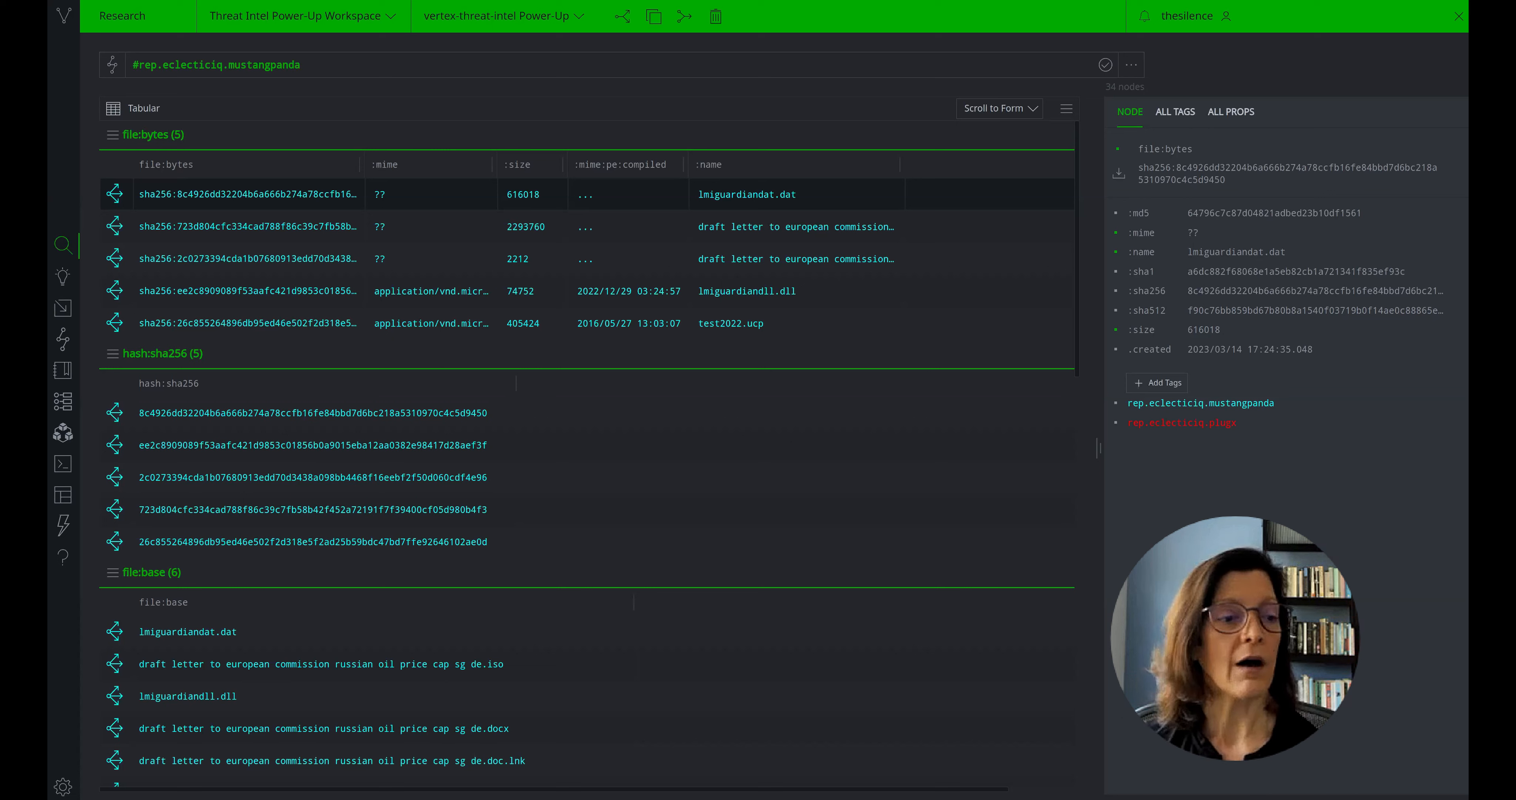
# Step: Open the Threat Intel workflow of the vertex-threat-intel Power-Up
pyautogui.click(64, 402)
pyautogui.click(196, 62)
pyautogui.write('ver')
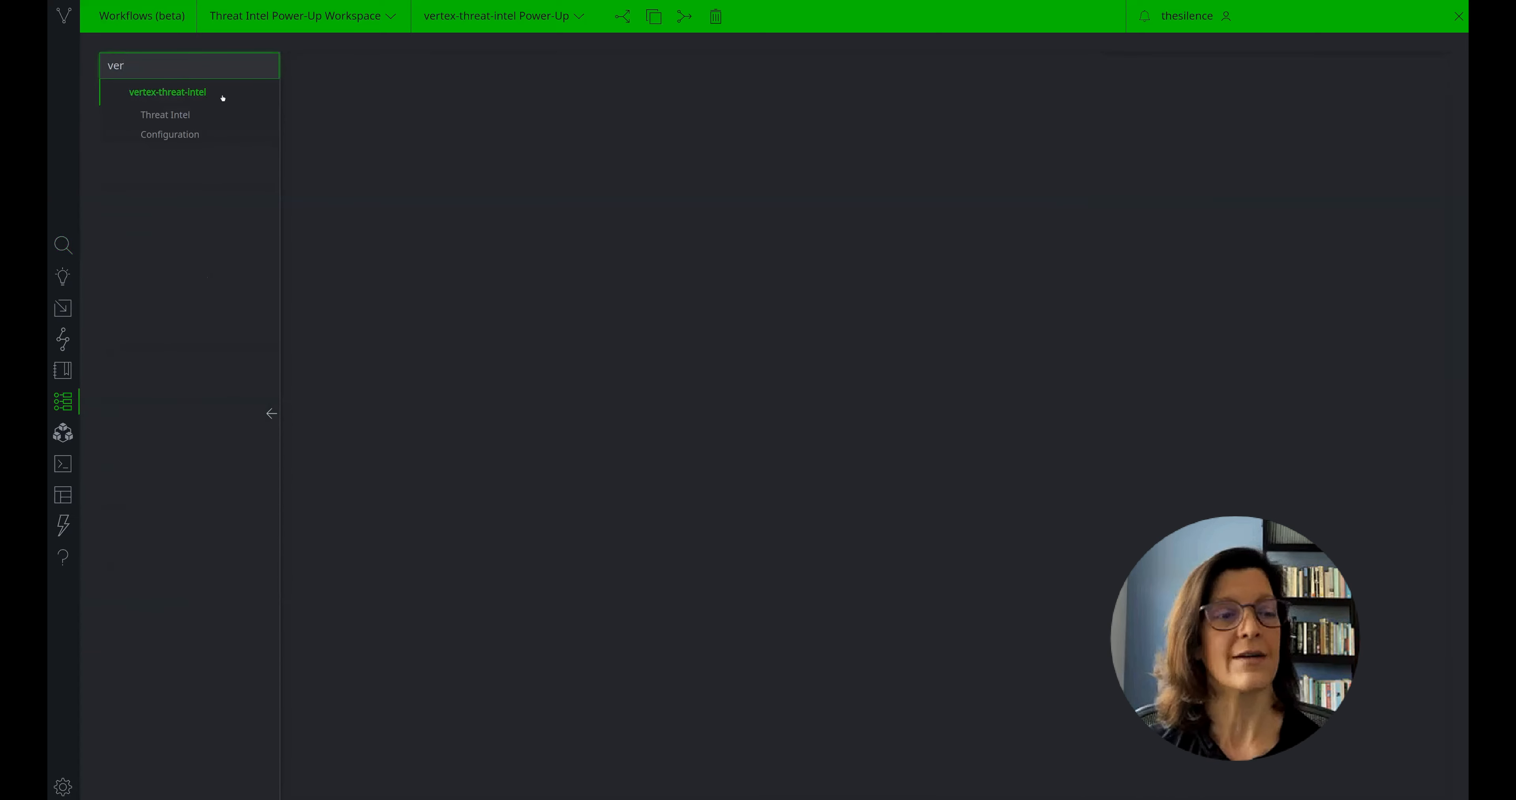
pyautogui.click(210, 114)
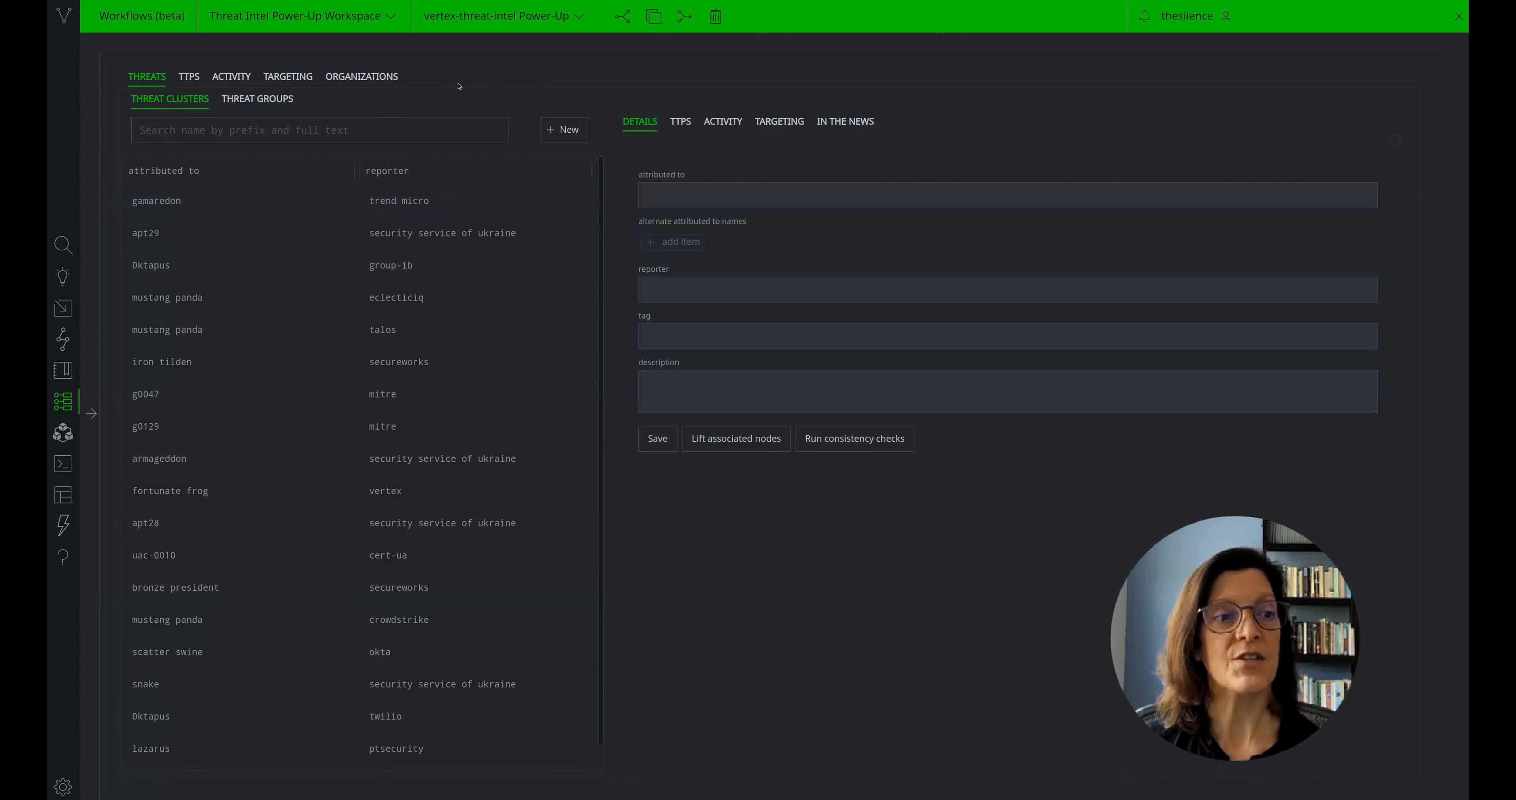
# Step: Look through the workflow's TTPs, activity and targeting lists, ending back at the threat clusters
pyautogui.click(189, 77)
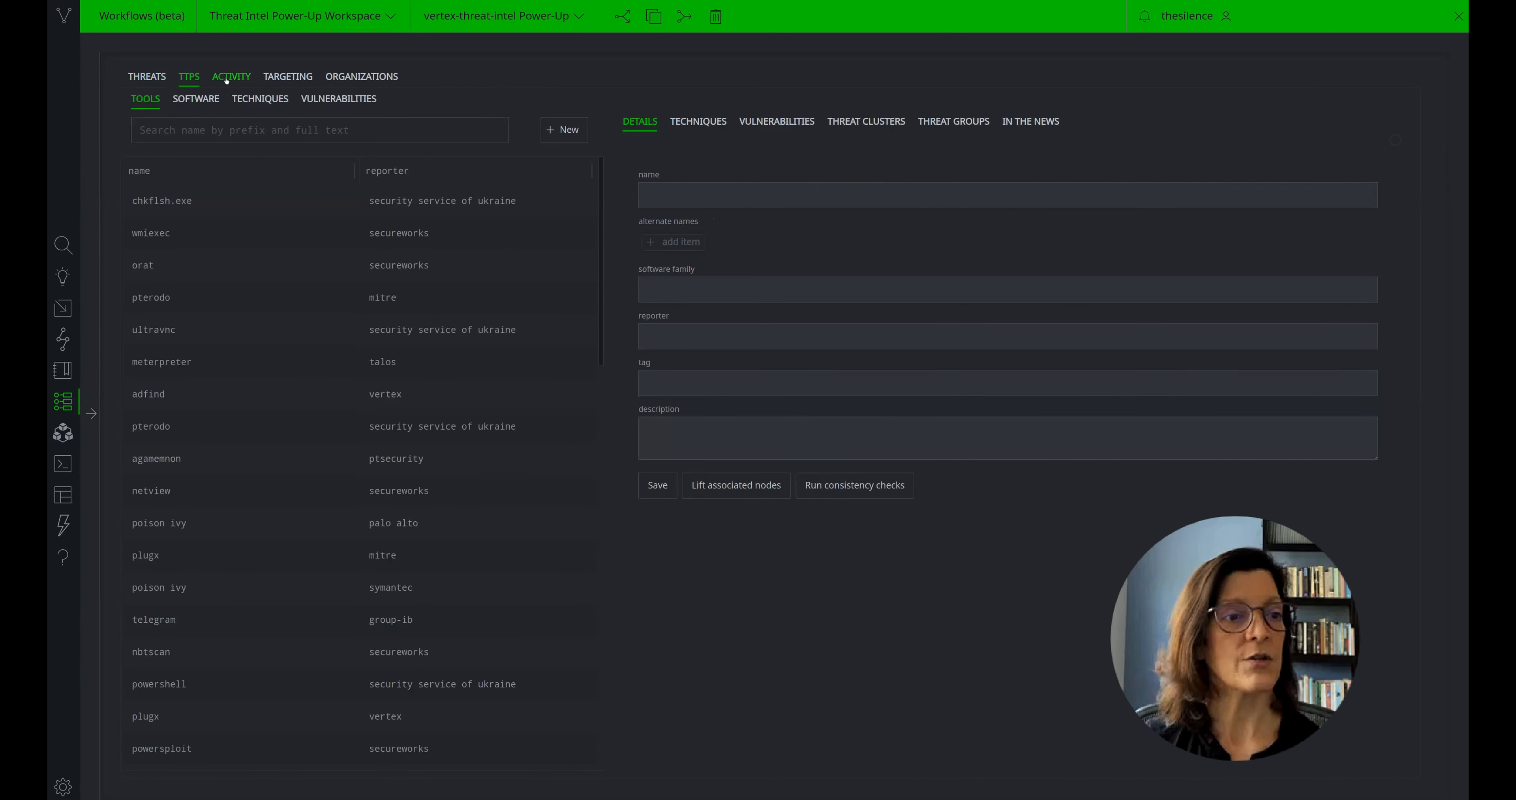
pyautogui.click(227, 78)
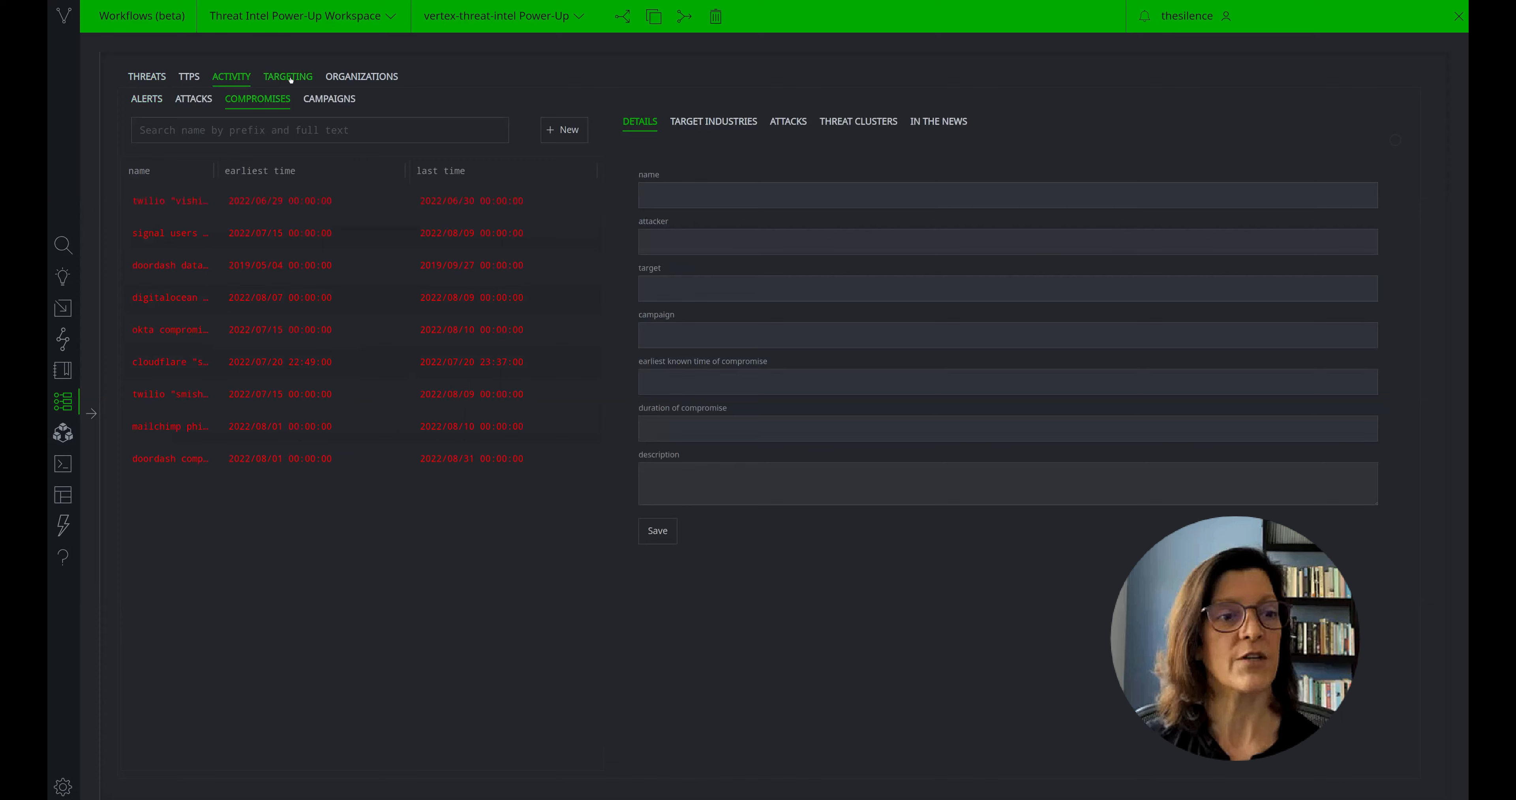
pyautogui.click(290, 79)
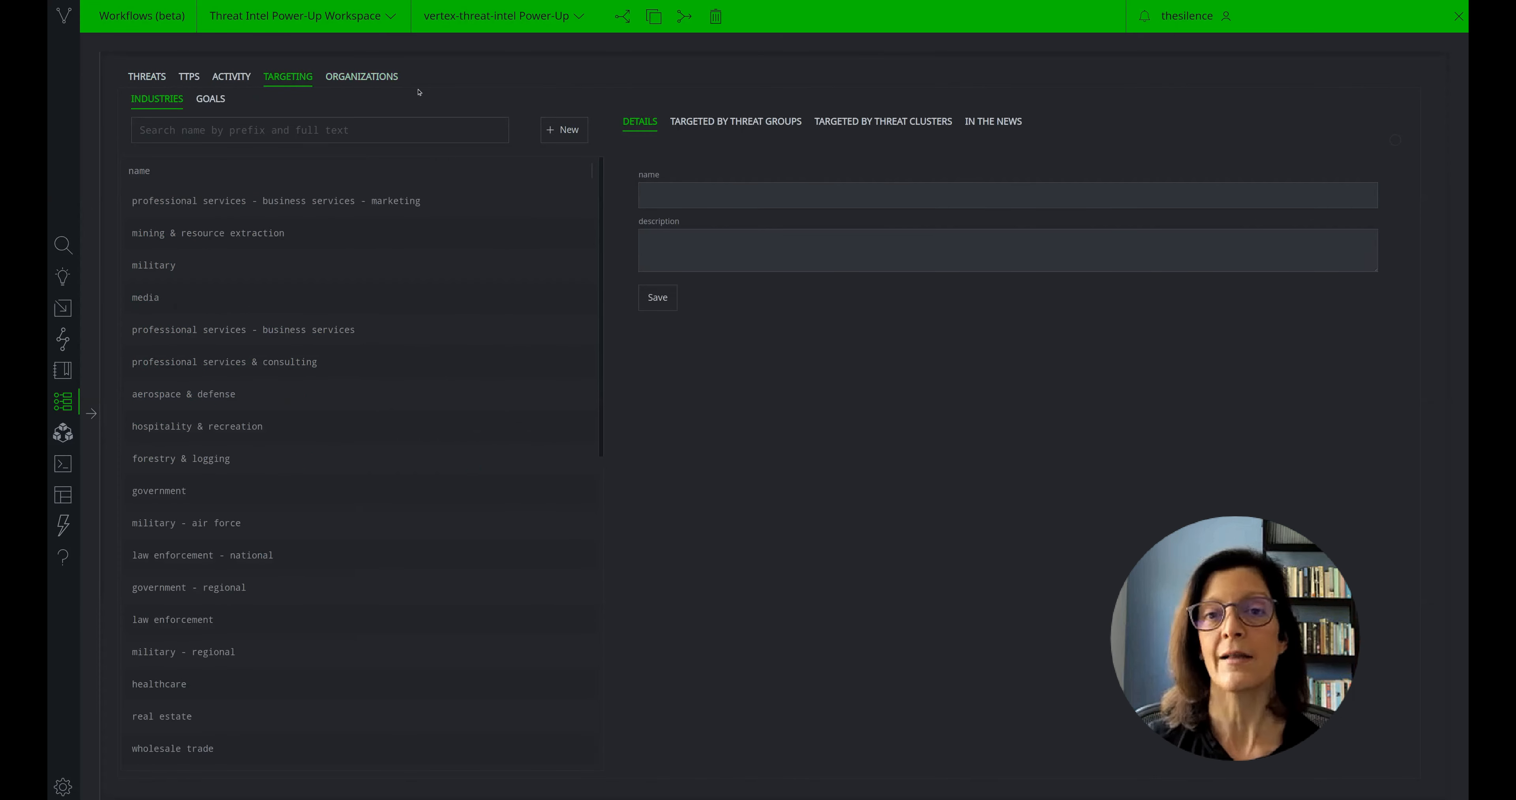
pyautogui.click(147, 76)
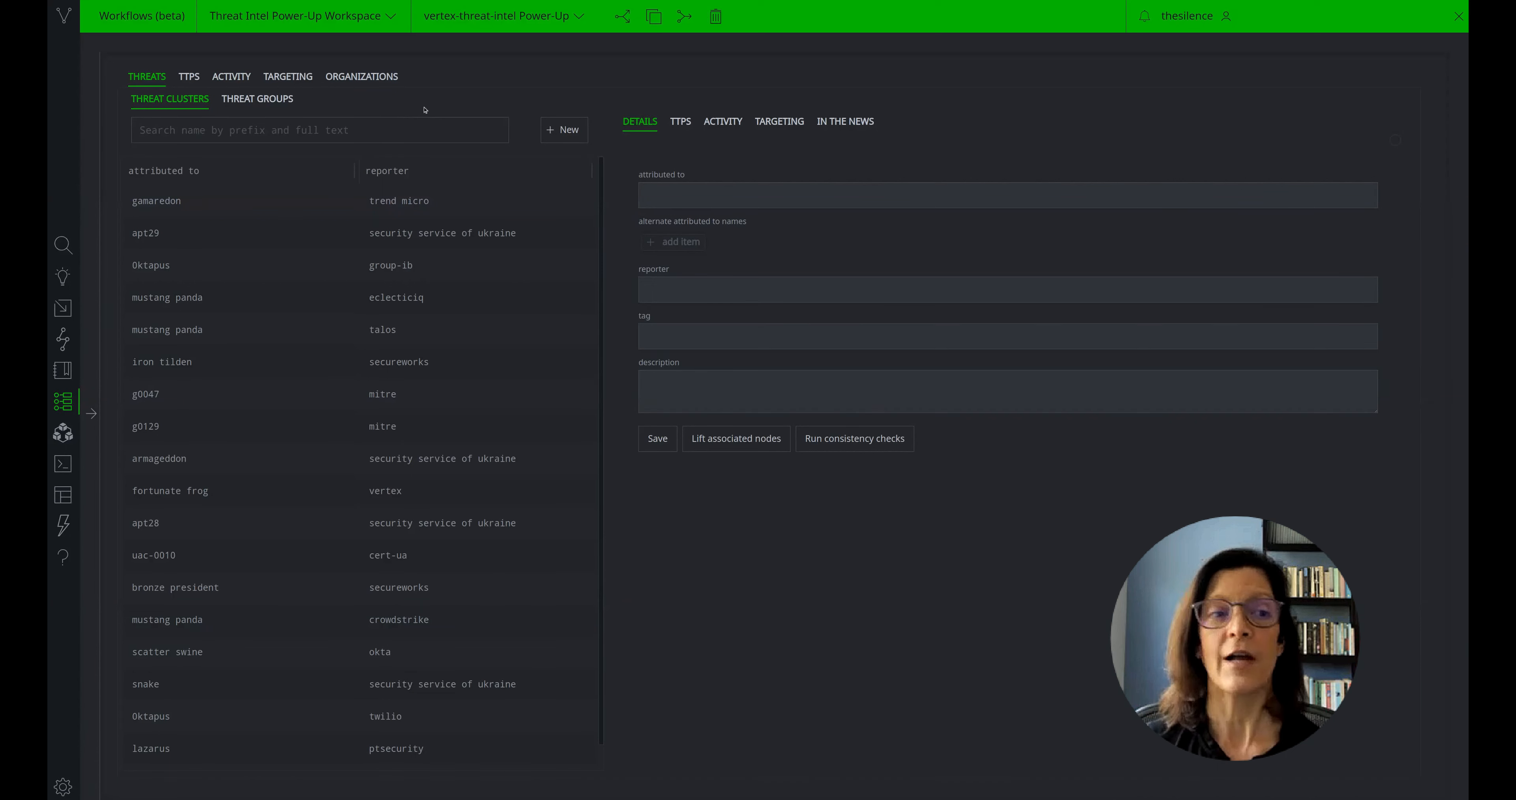
# Step: Lift the nodes associated with the Security Service of Ukraine's armageddon threat cluster, and return to the cluster's details
pyautogui.click(221, 456)
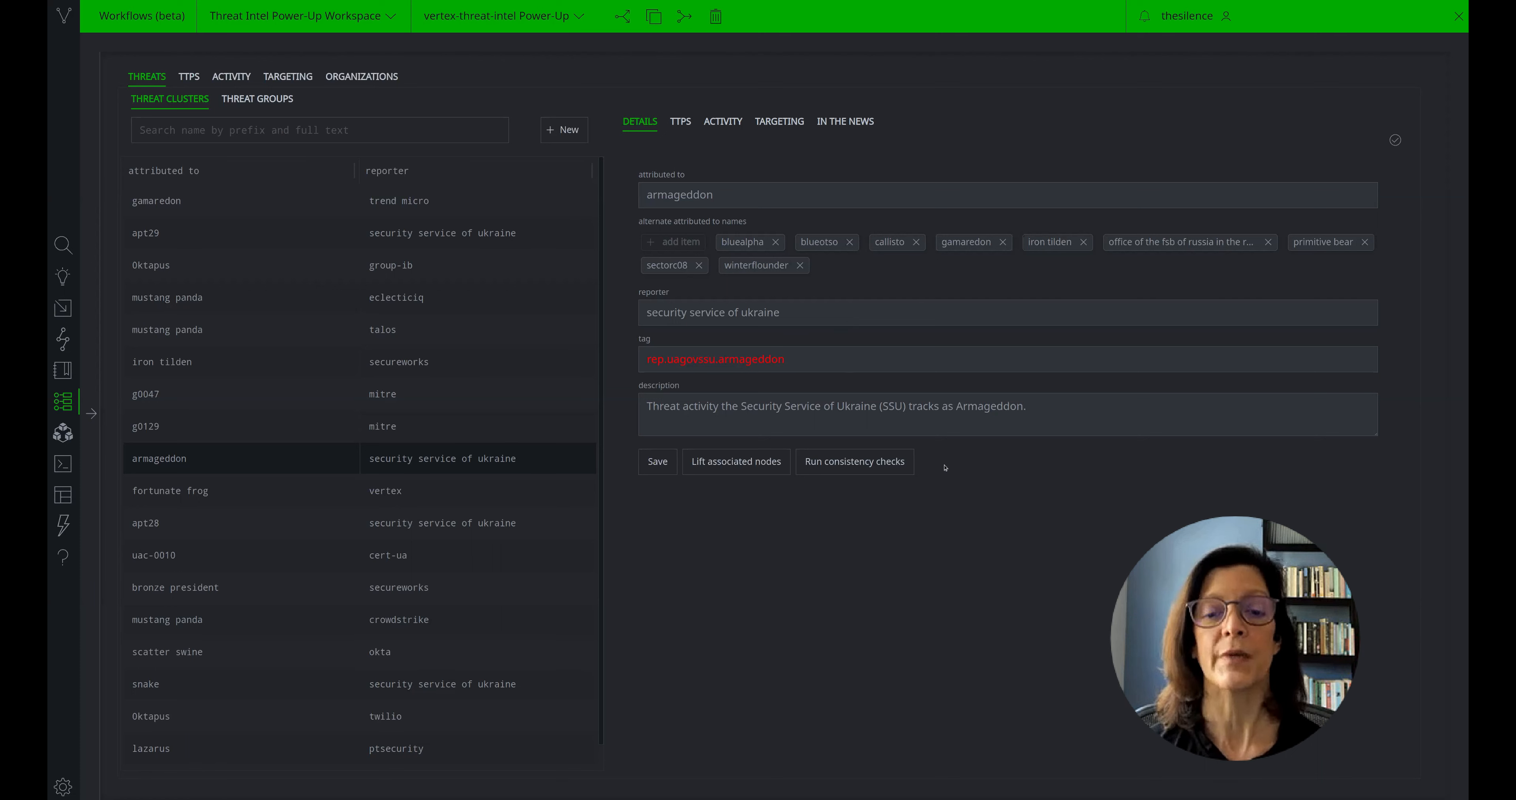
pyautogui.click(735, 461)
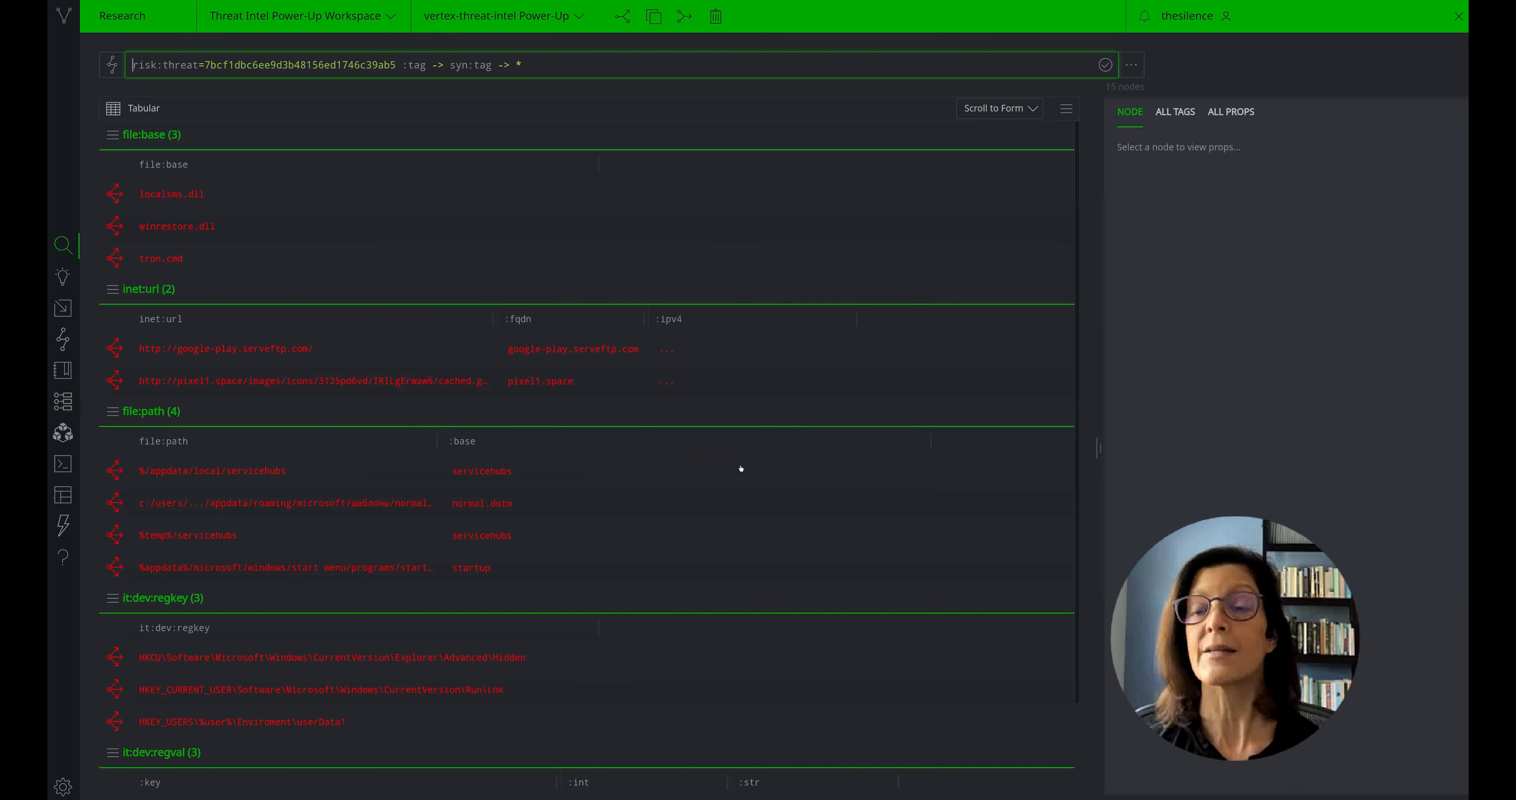
pyautogui.click(62, 402)
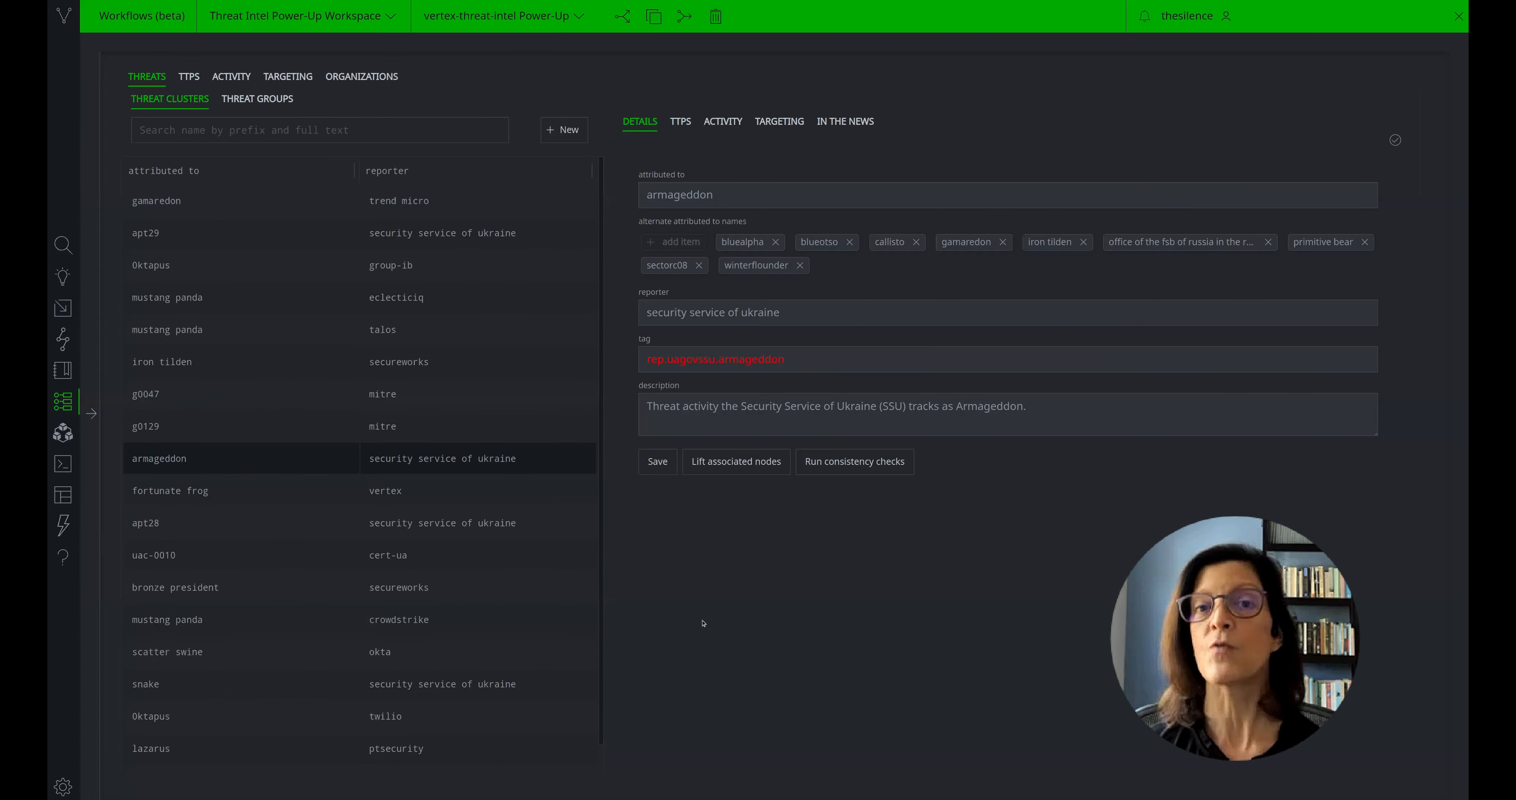
# Step: Review the tools, techniques and vulnerabilities linked to the armageddon threat cluster
pyautogui.click(683, 130)
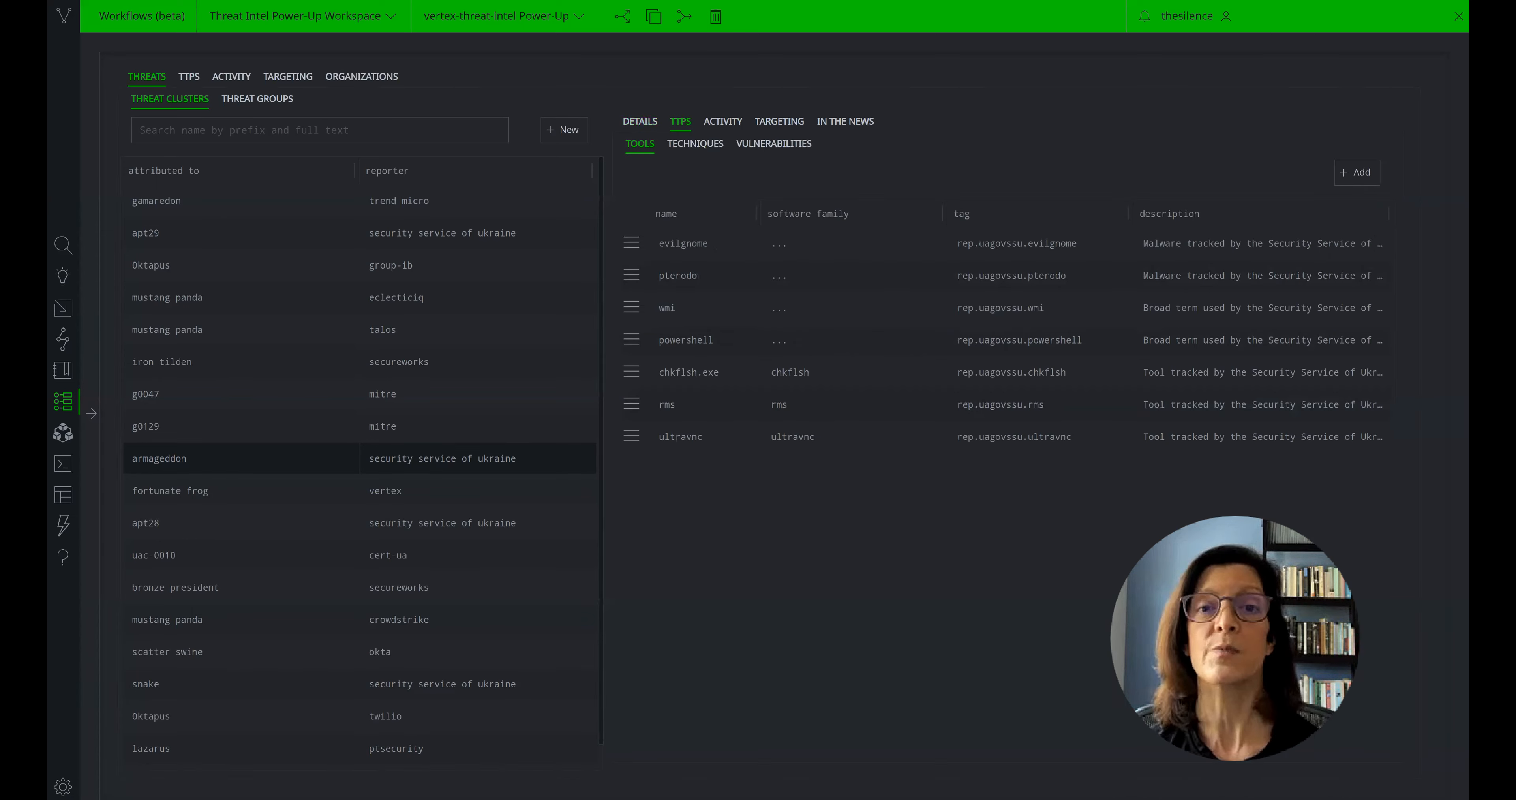
pyautogui.click(705, 147)
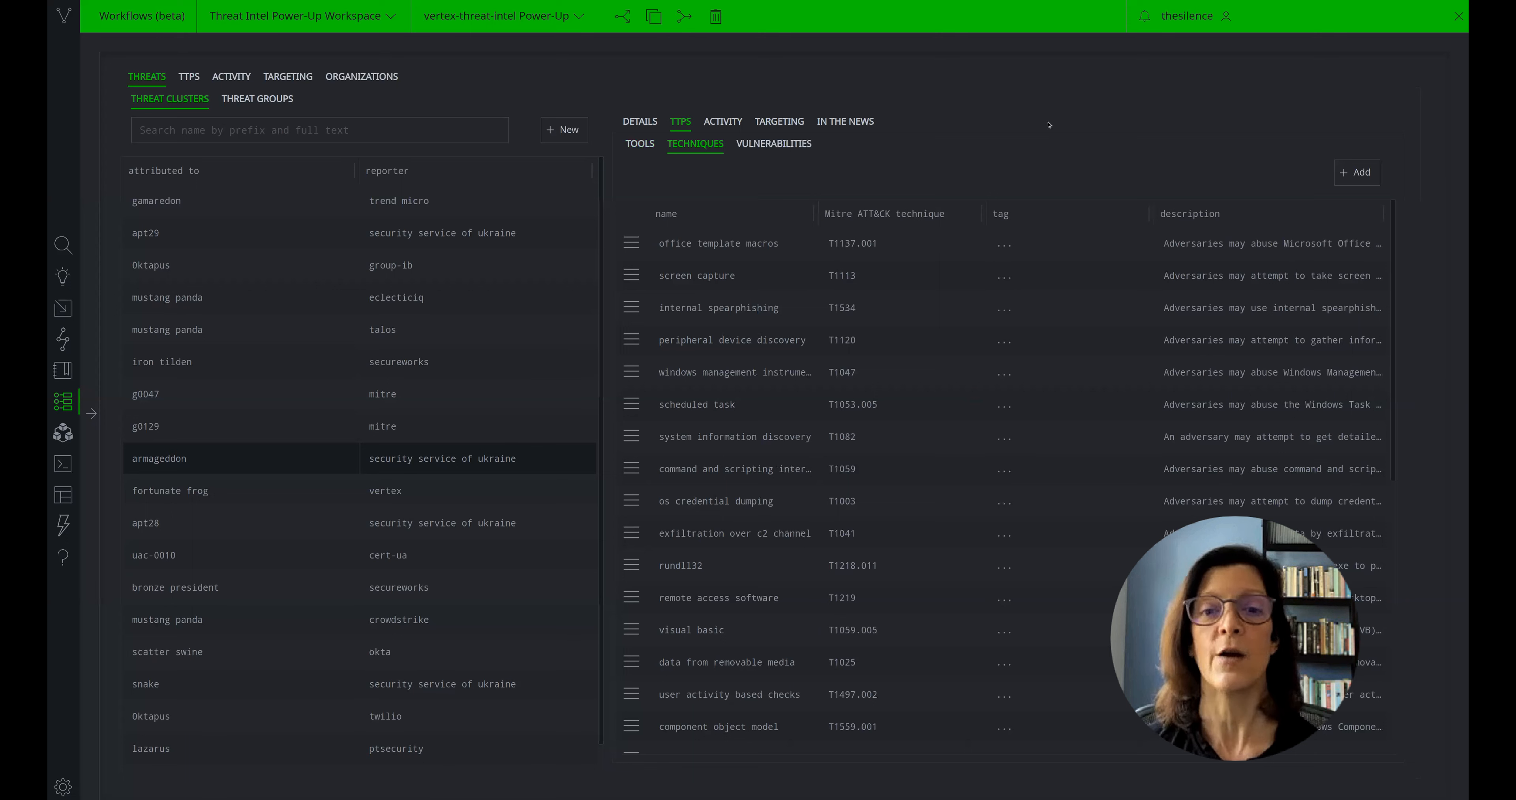
pyautogui.click(792, 146)
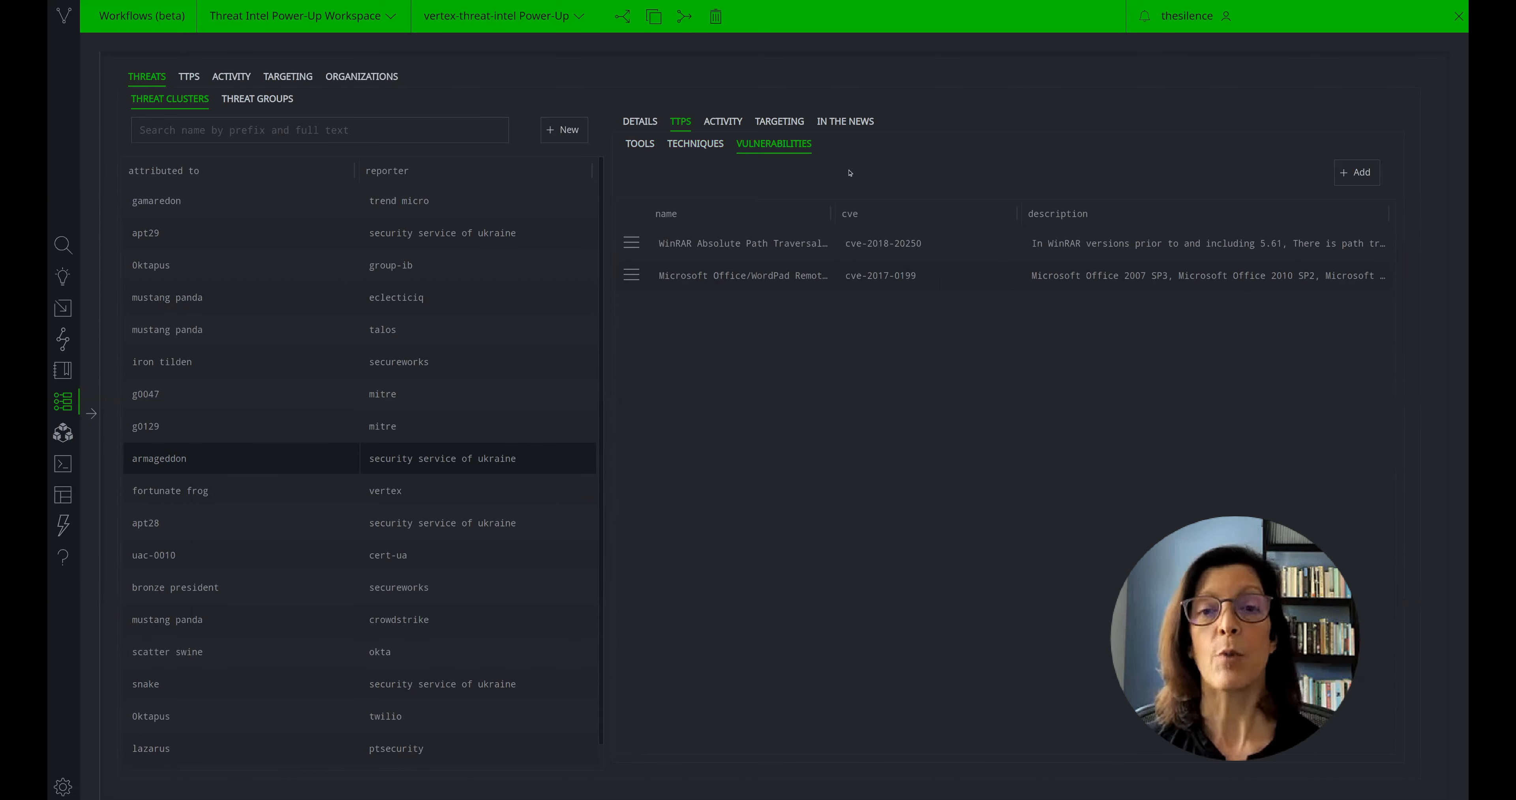
# Step: Review the armageddon cluster's targeted countries, industries and goals, plus its news reports
pyautogui.click(776, 123)
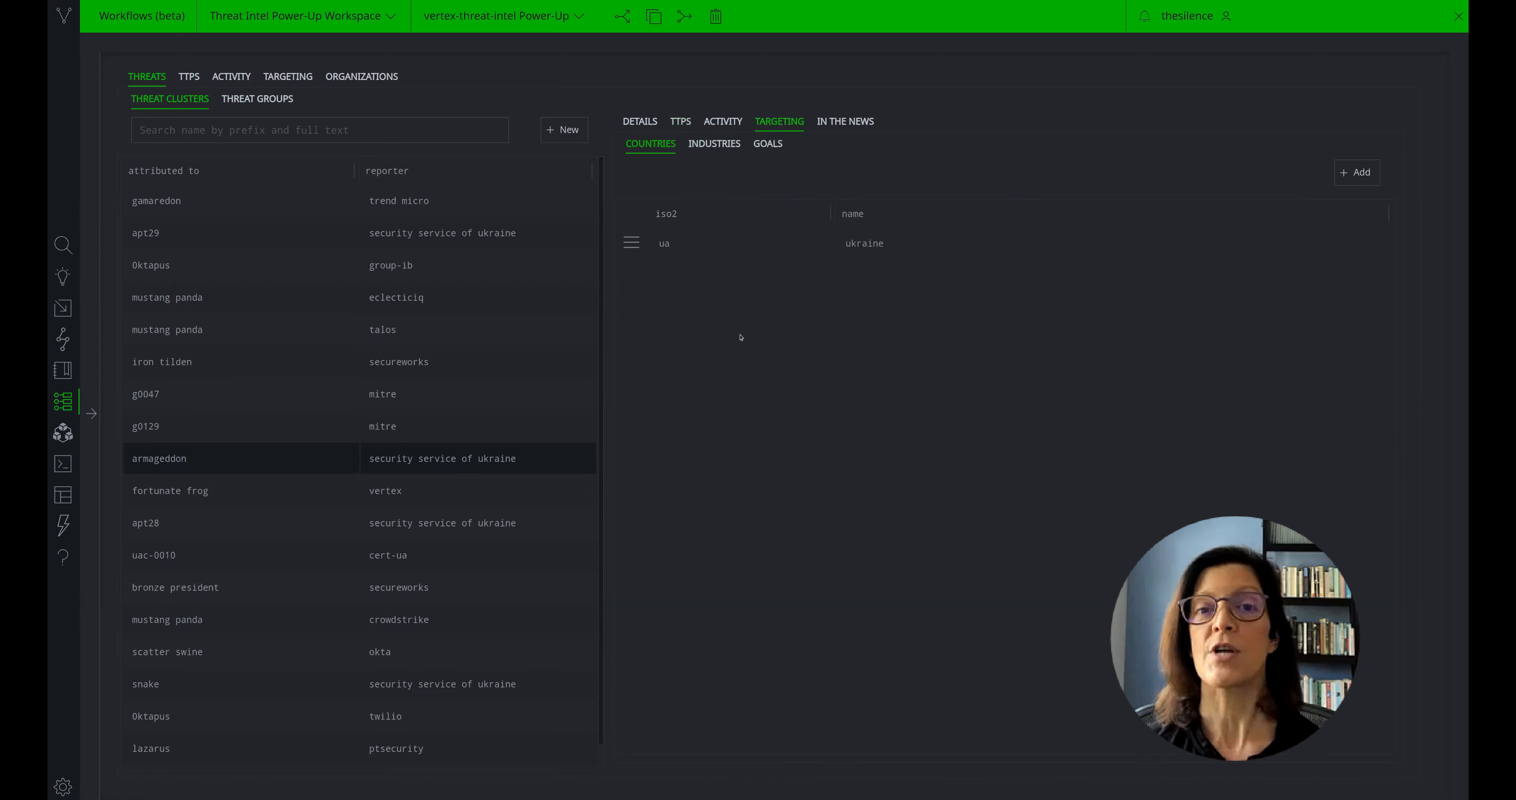
pyautogui.click(714, 144)
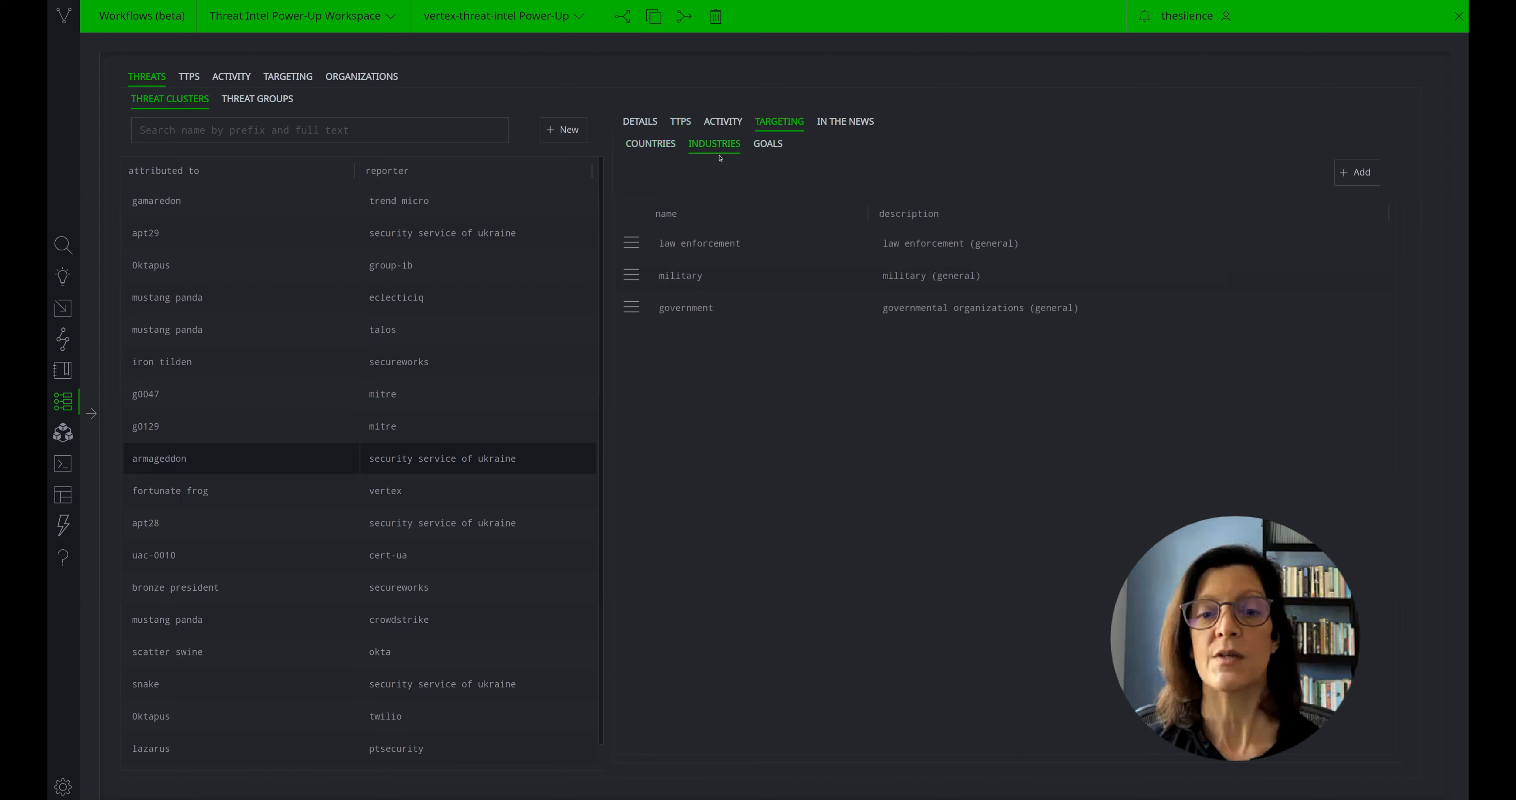
pyautogui.click(766, 145)
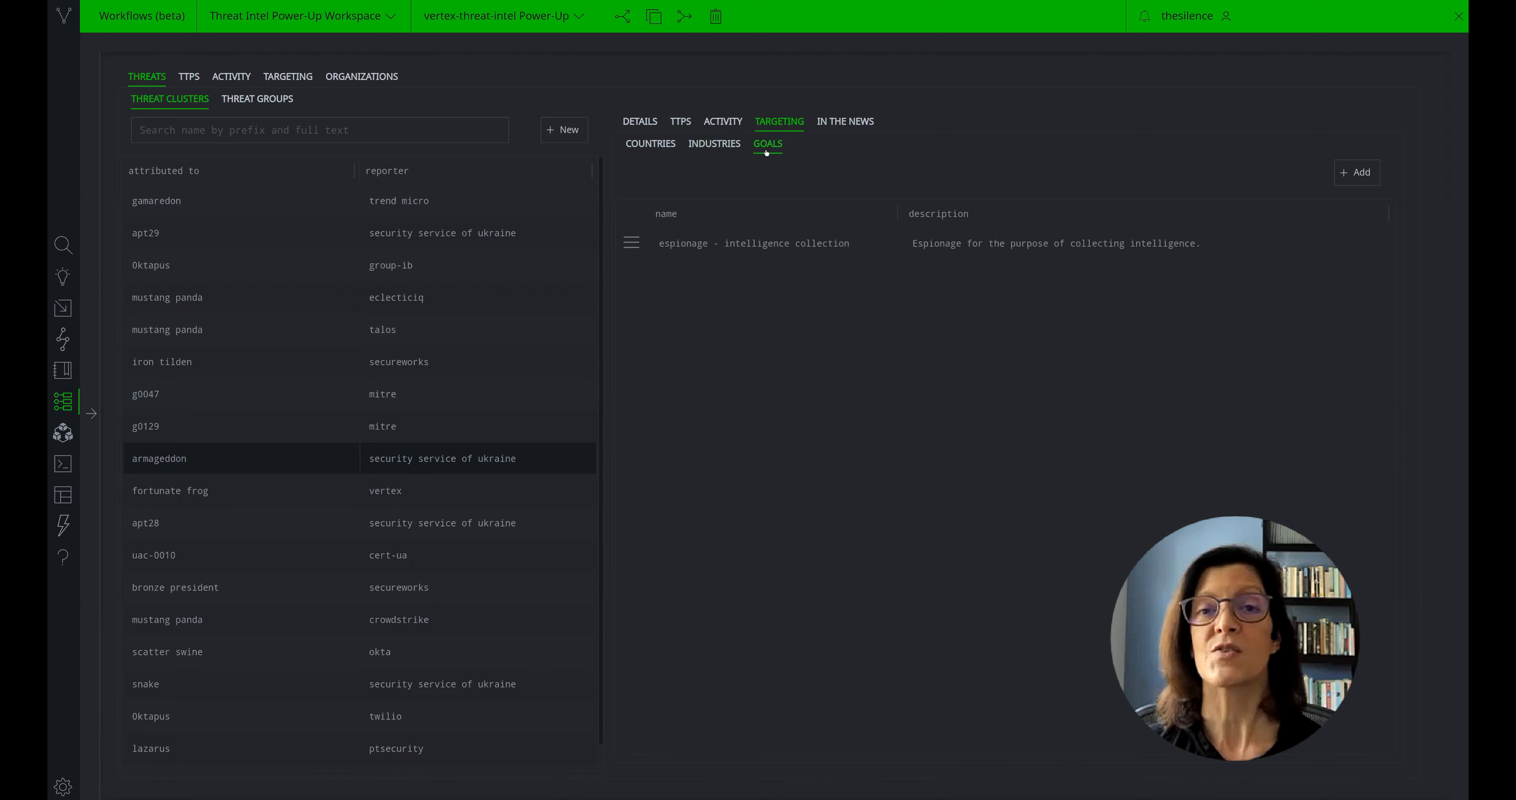
pyautogui.click(845, 121)
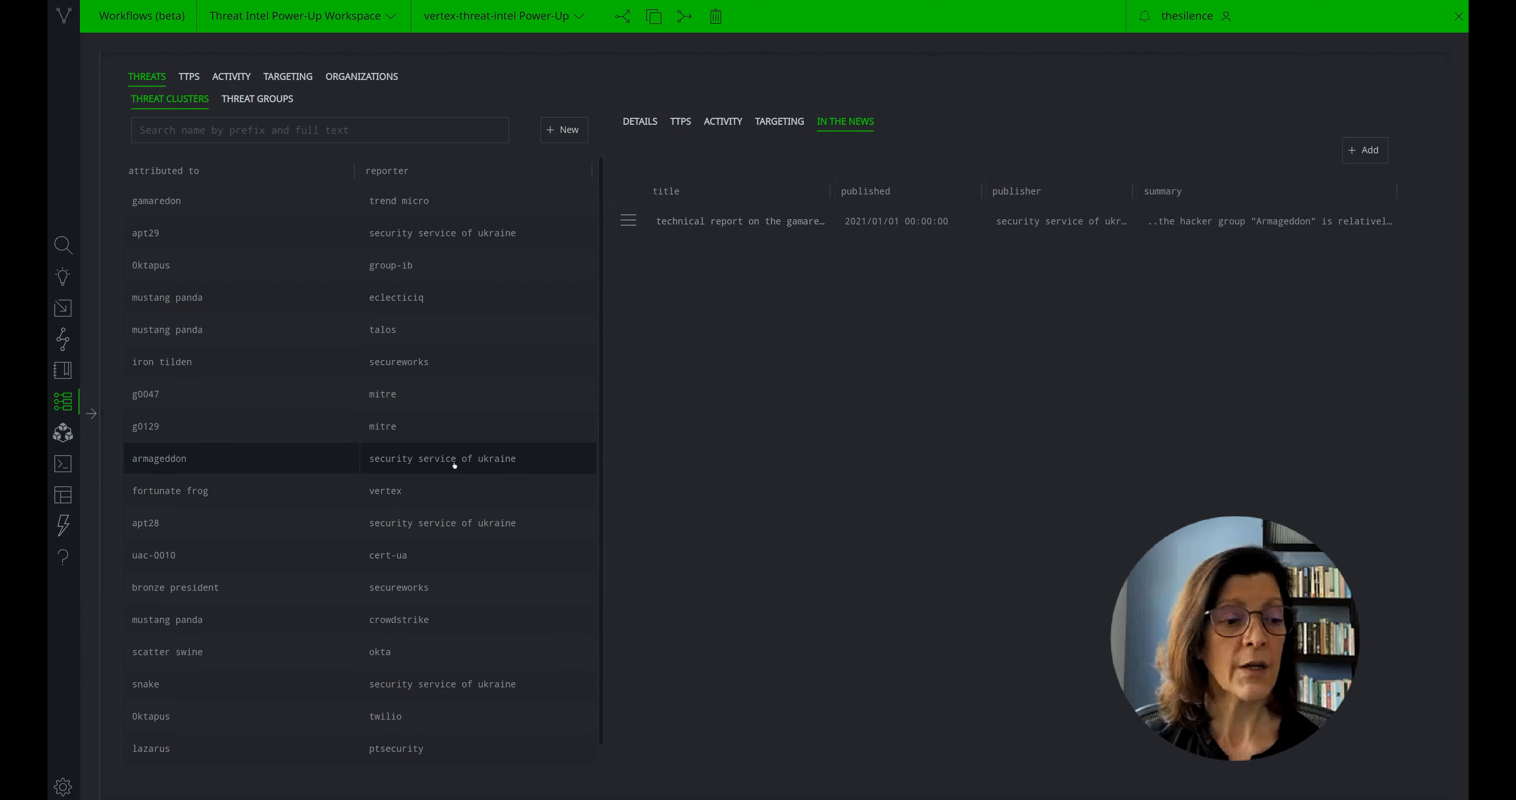
# Step: Query the armageddon cluster's risk:threat node in the Research tool and explore its connected nodes
pyautogui.rightClick(335, 468)
pyautogui.moveTo(375, 614)
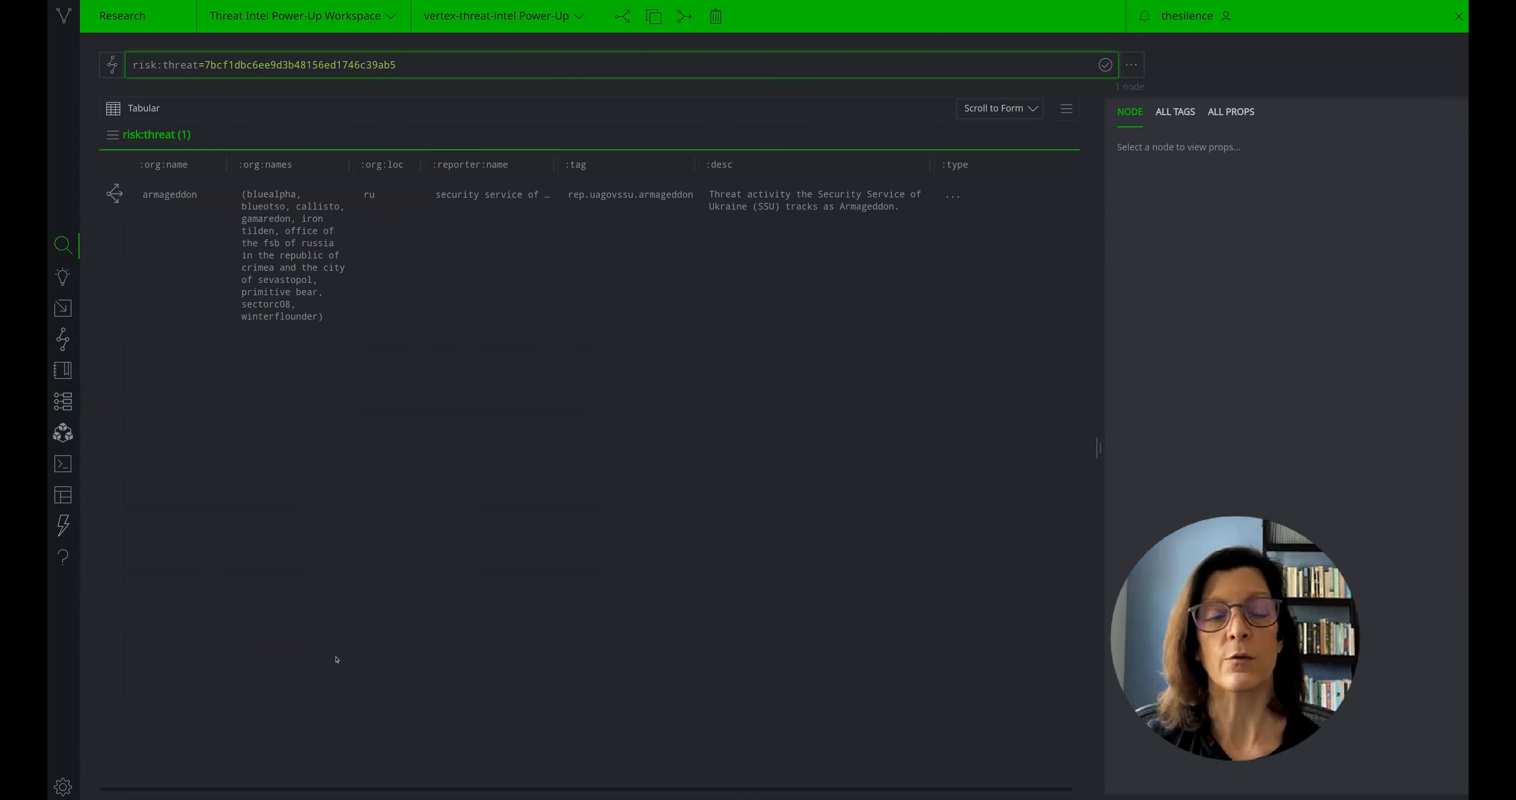
pyautogui.click(299, 311)
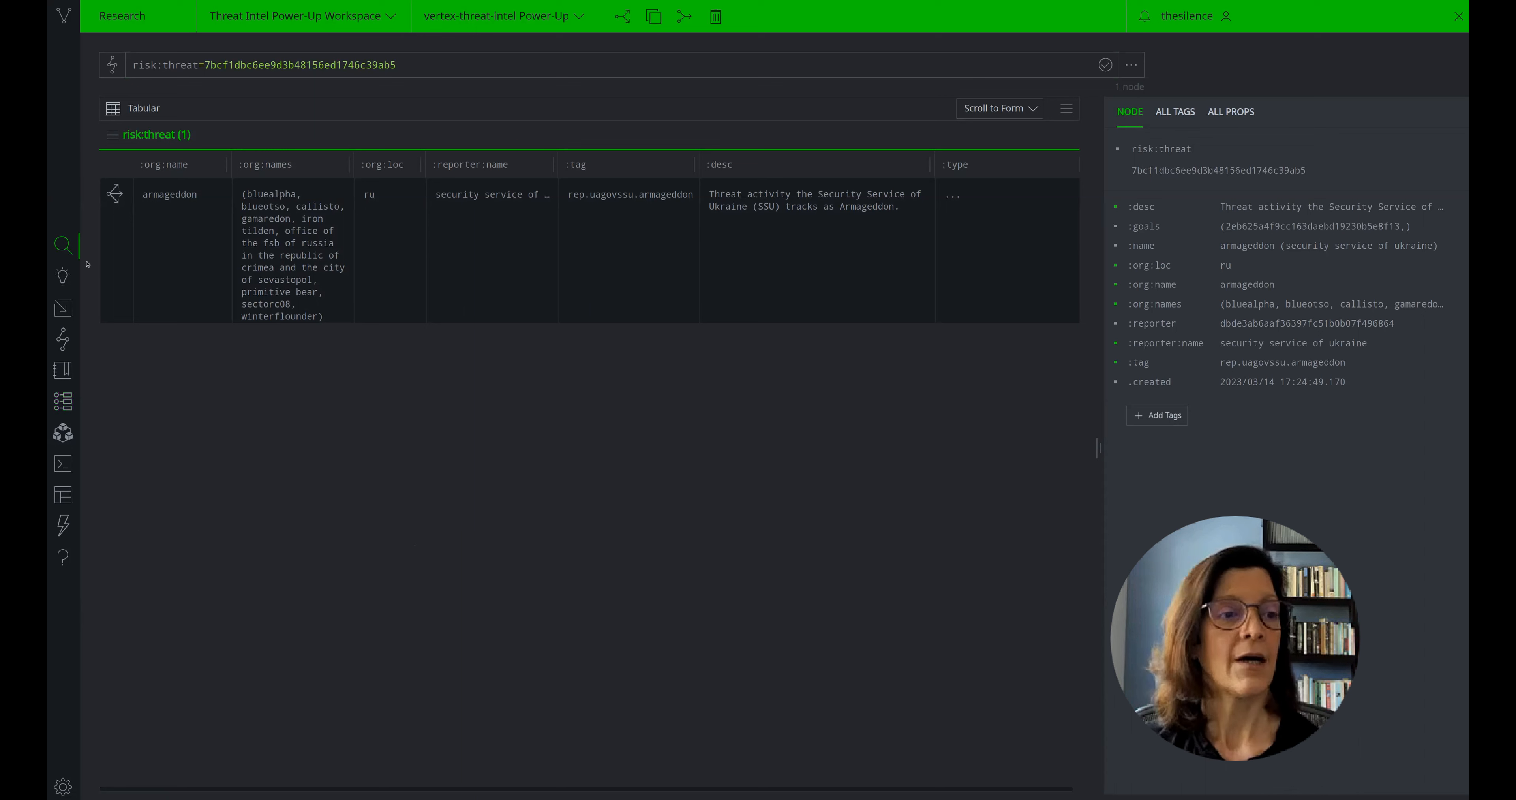
pyautogui.click(115, 196)
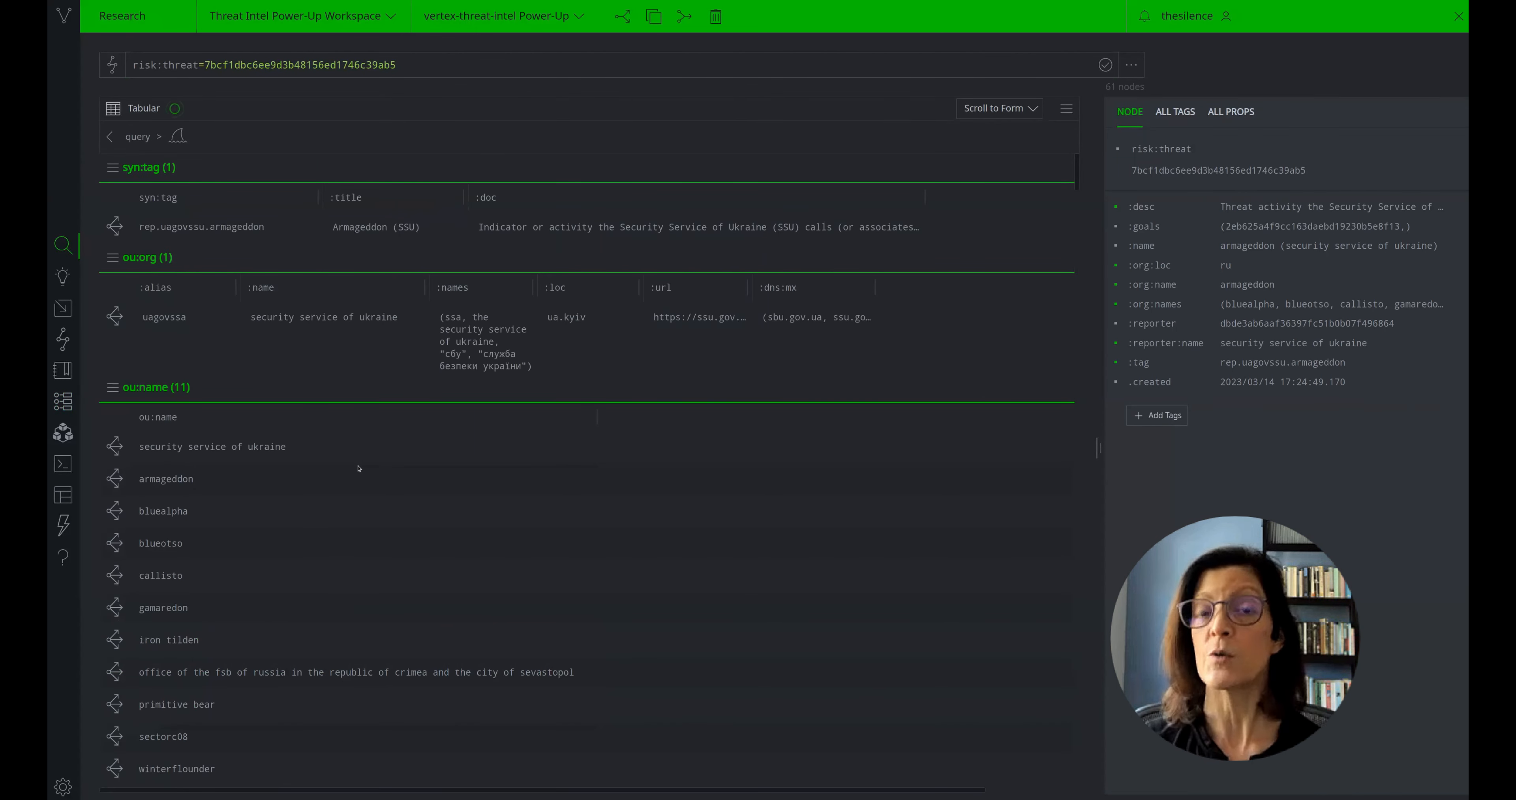
# Step: Inspect the properties of the connected syn:tag and ou:org nodes, and look through the remaining linked nodes
pyautogui.click(327, 241)
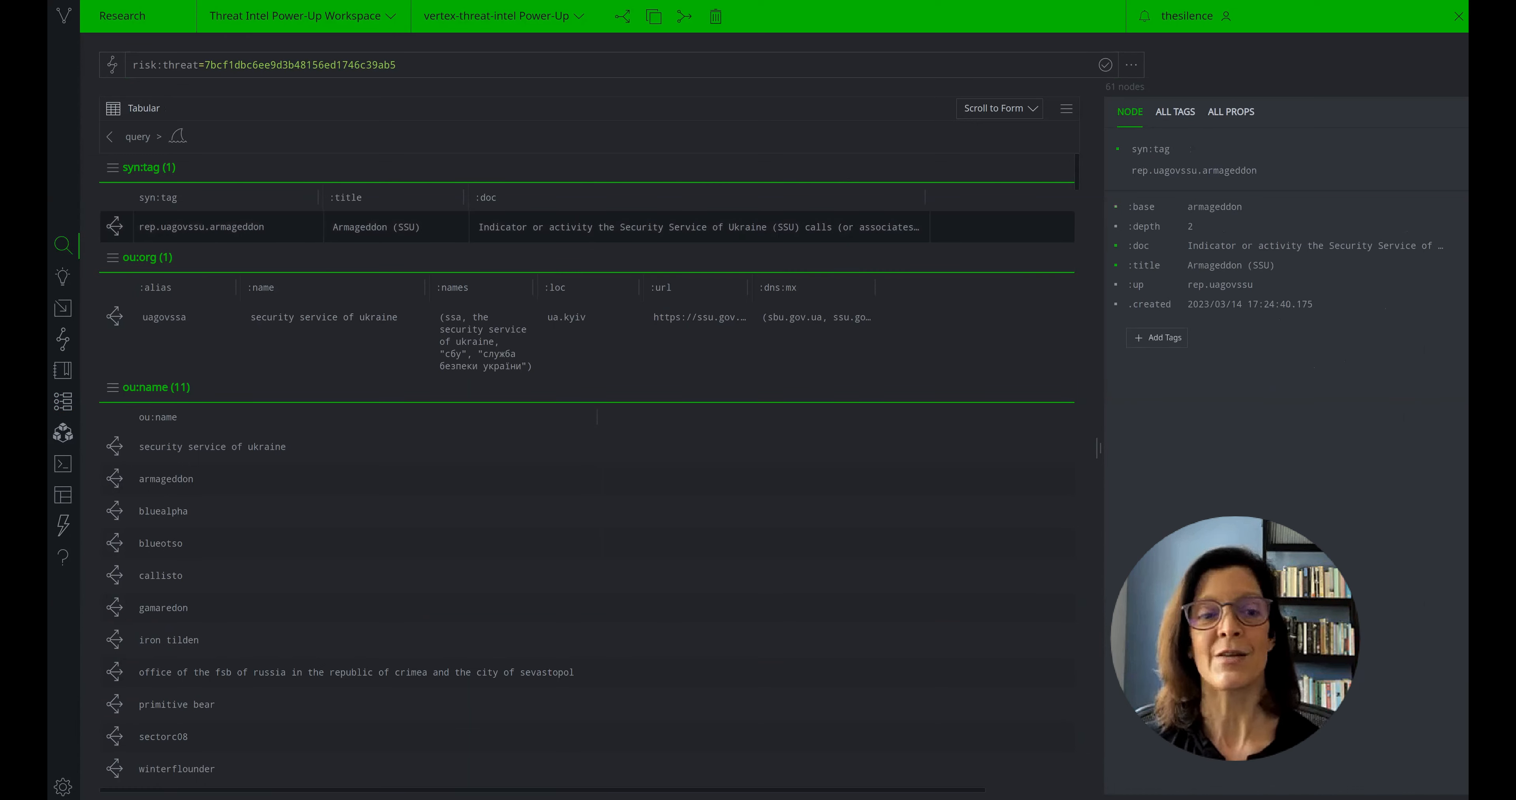
pyautogui.click(327, 335)
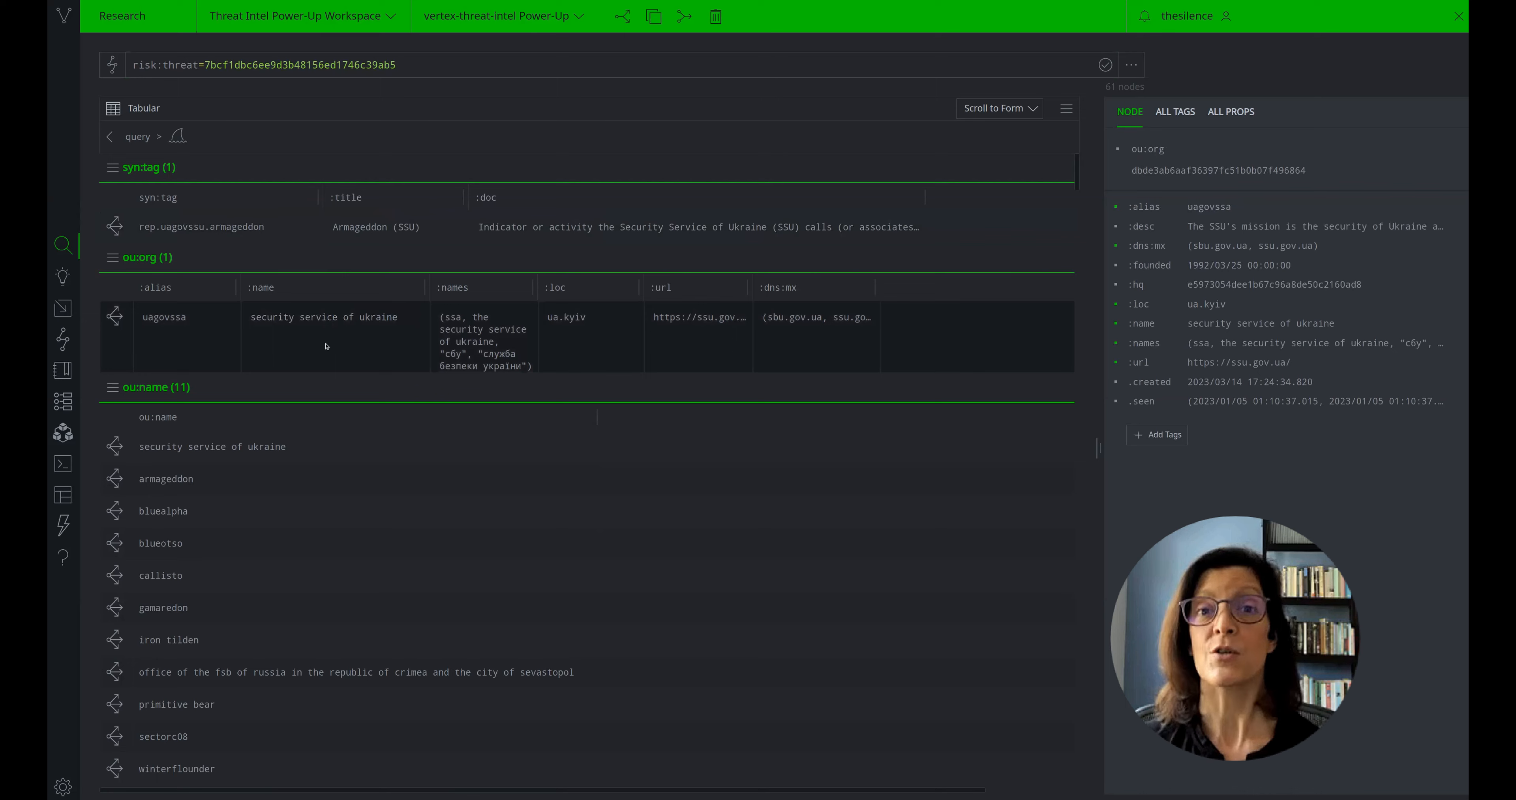
pyautogui.scroll(-5, 373, 452)
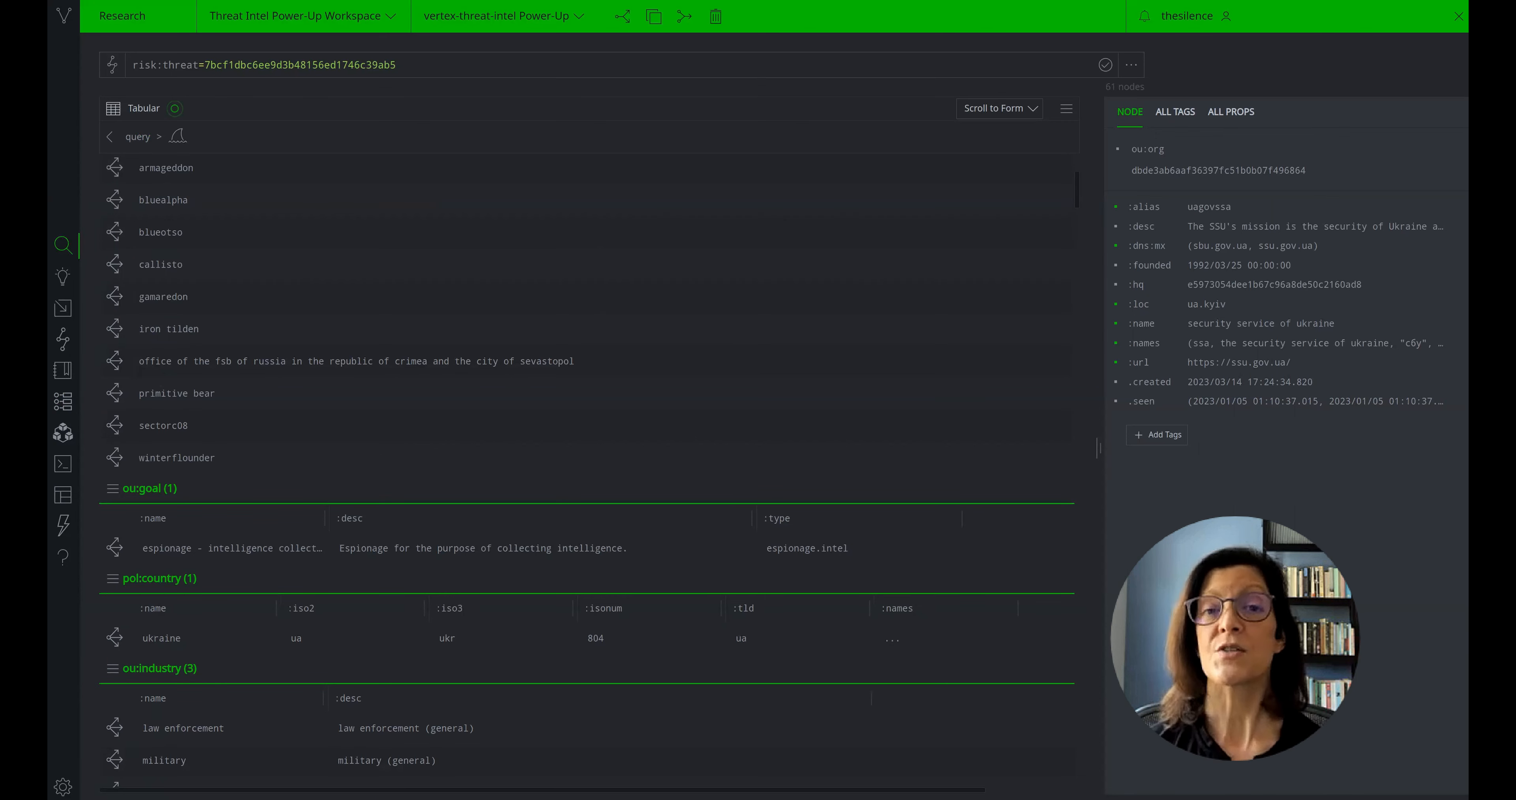
# Step: Run the query #cno.threat.wobblyemu.seed in the Research tool
pyautogui.click(62, 405)
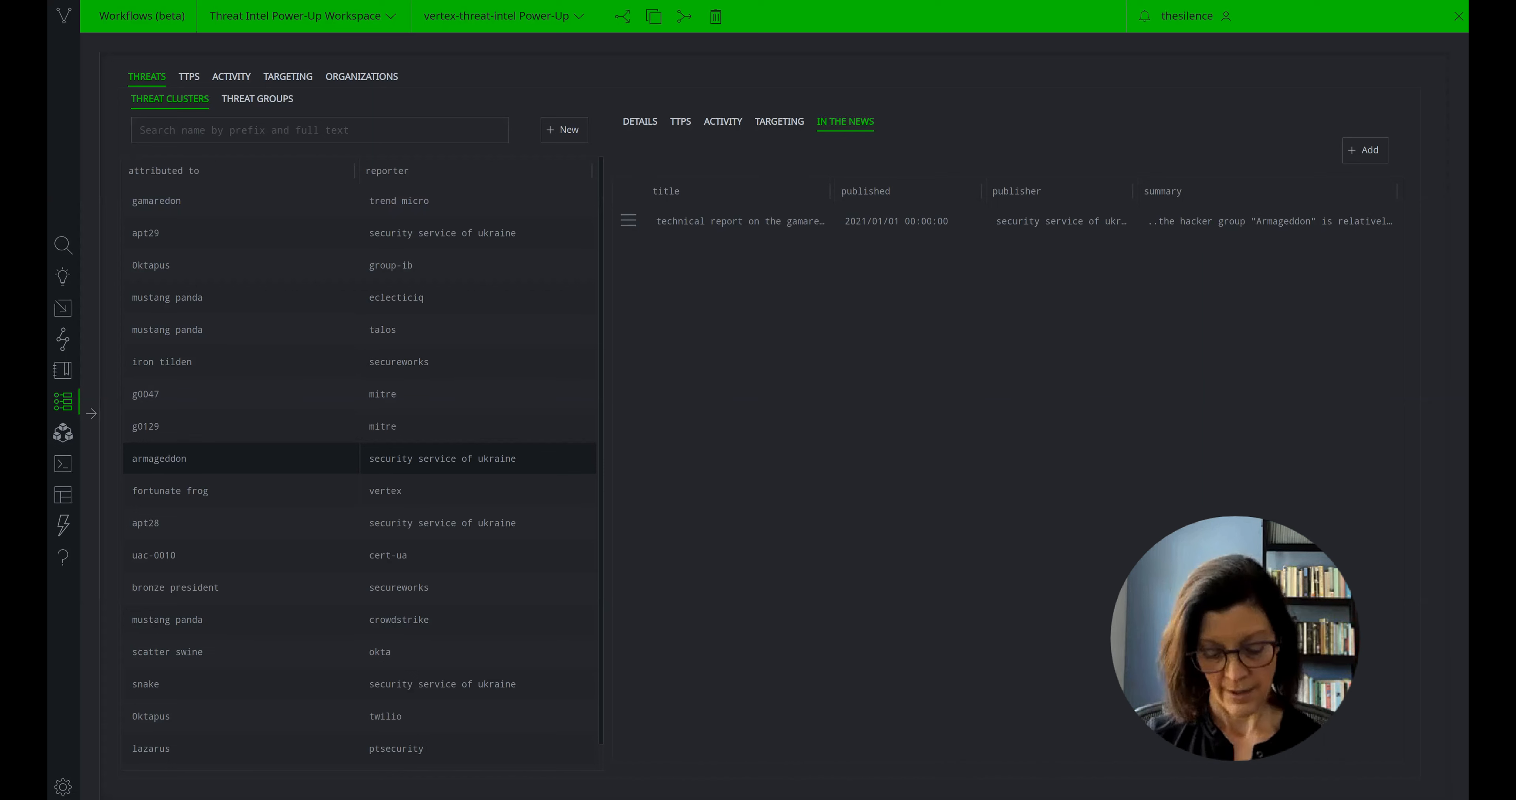
pyautogui.click(62, 242)
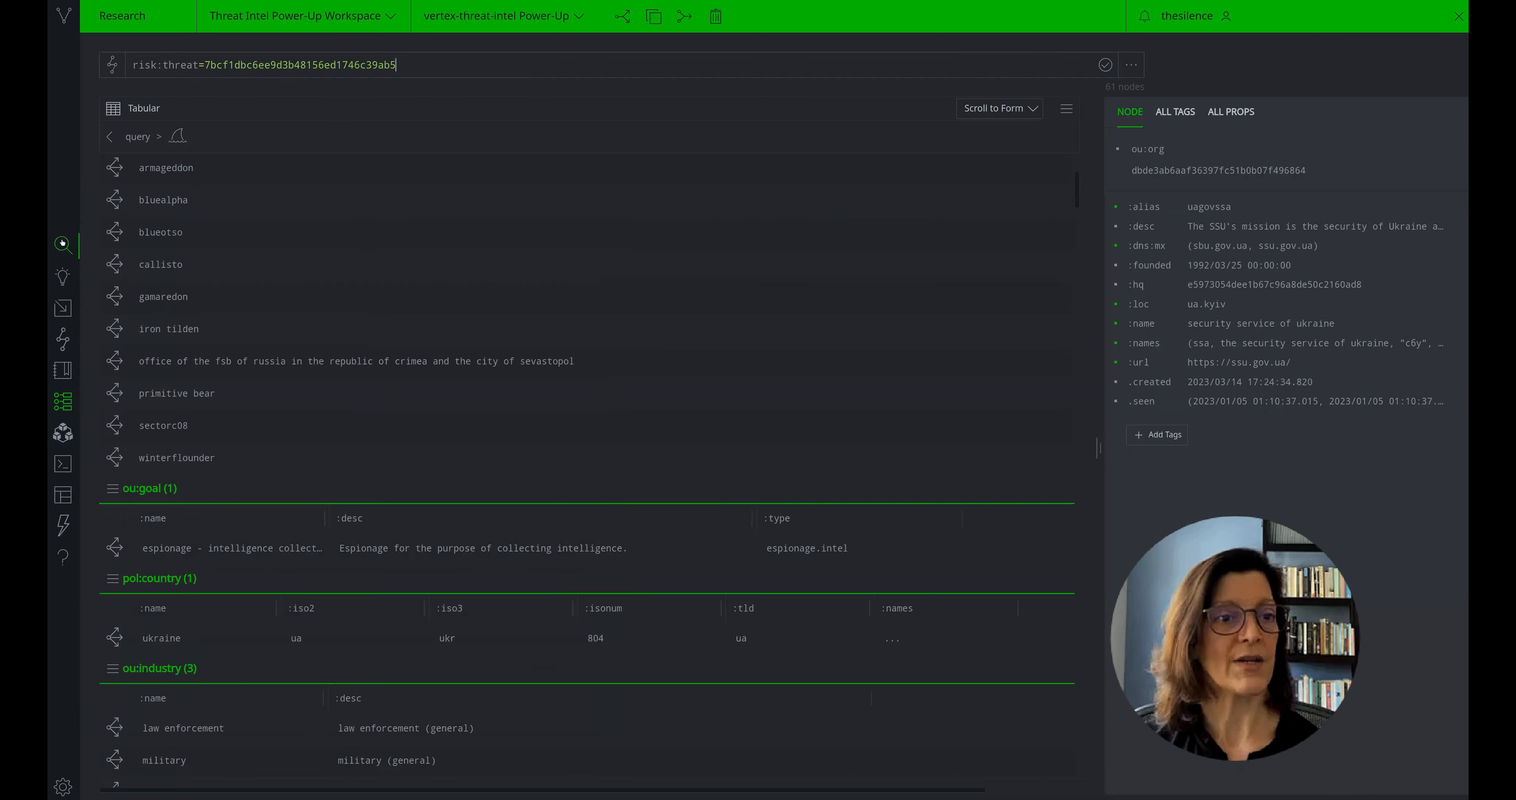
pyautogui.write('#cno.threat.wobblyemu.seed')
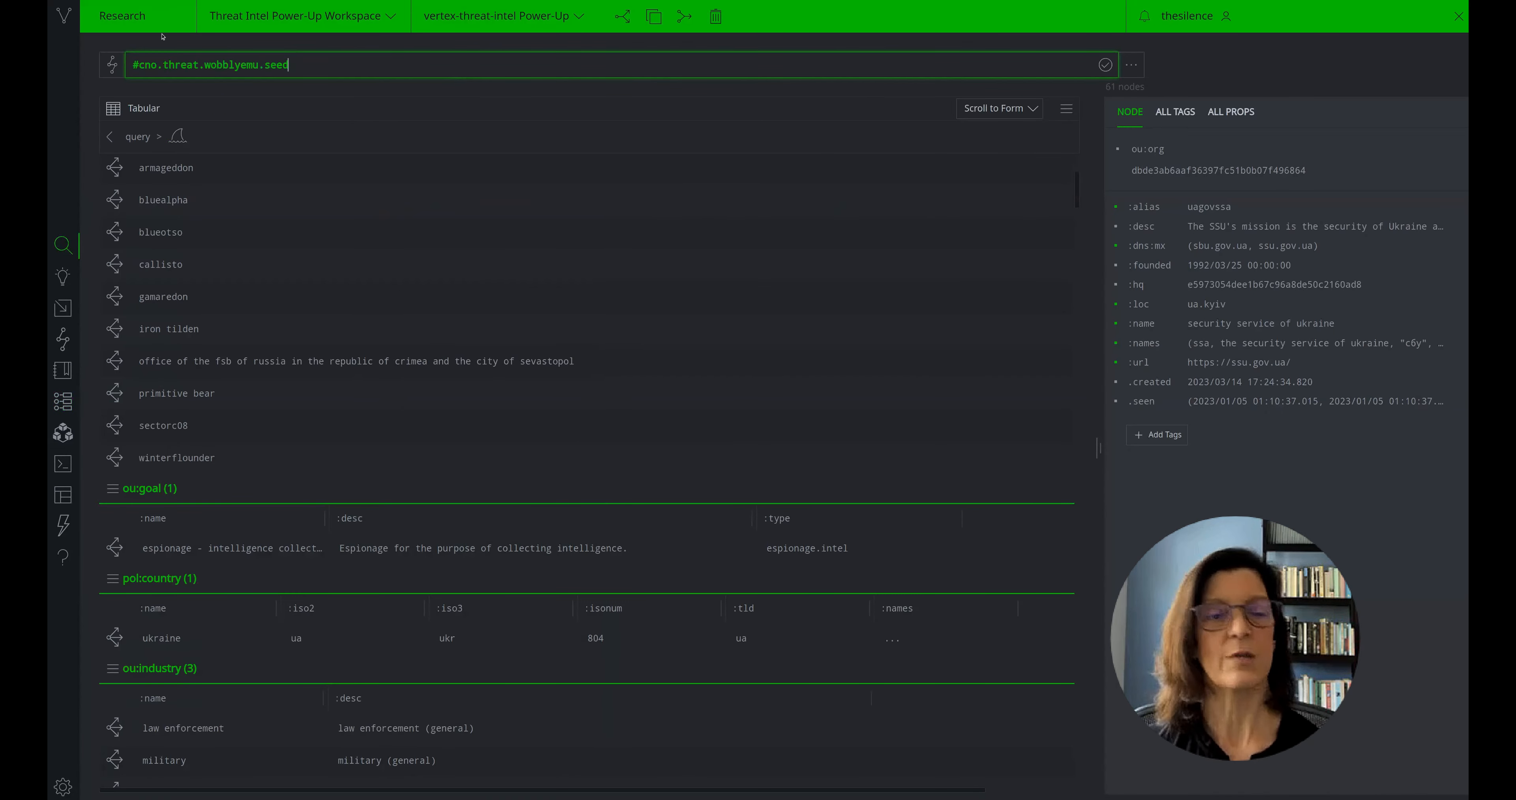
pyautogui.press('Return')
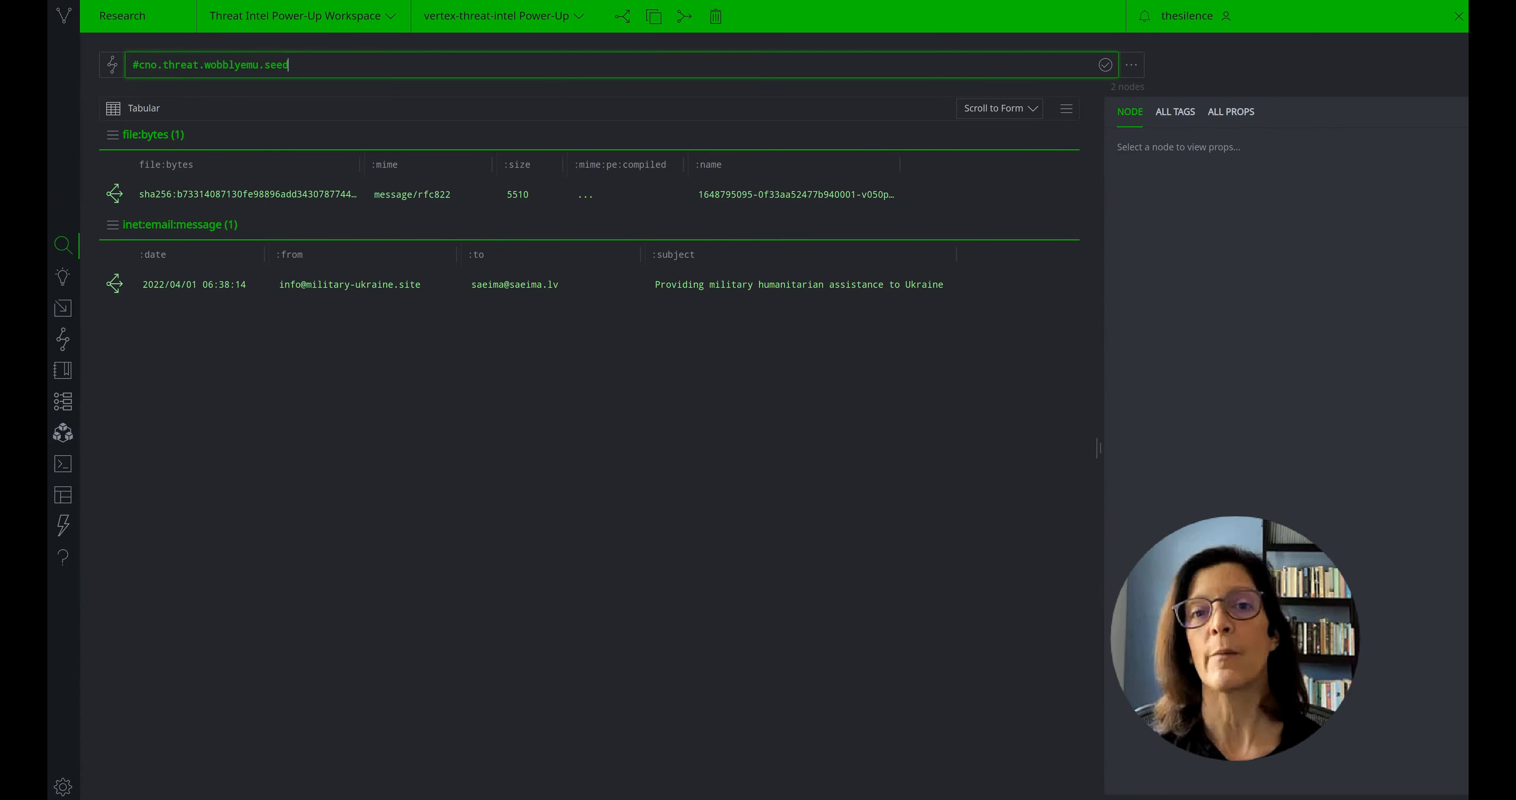
# Step: Read the full body text of the inet:email:message node, highlighting its download URL, and close the text
pyautogui.click(333, 289)
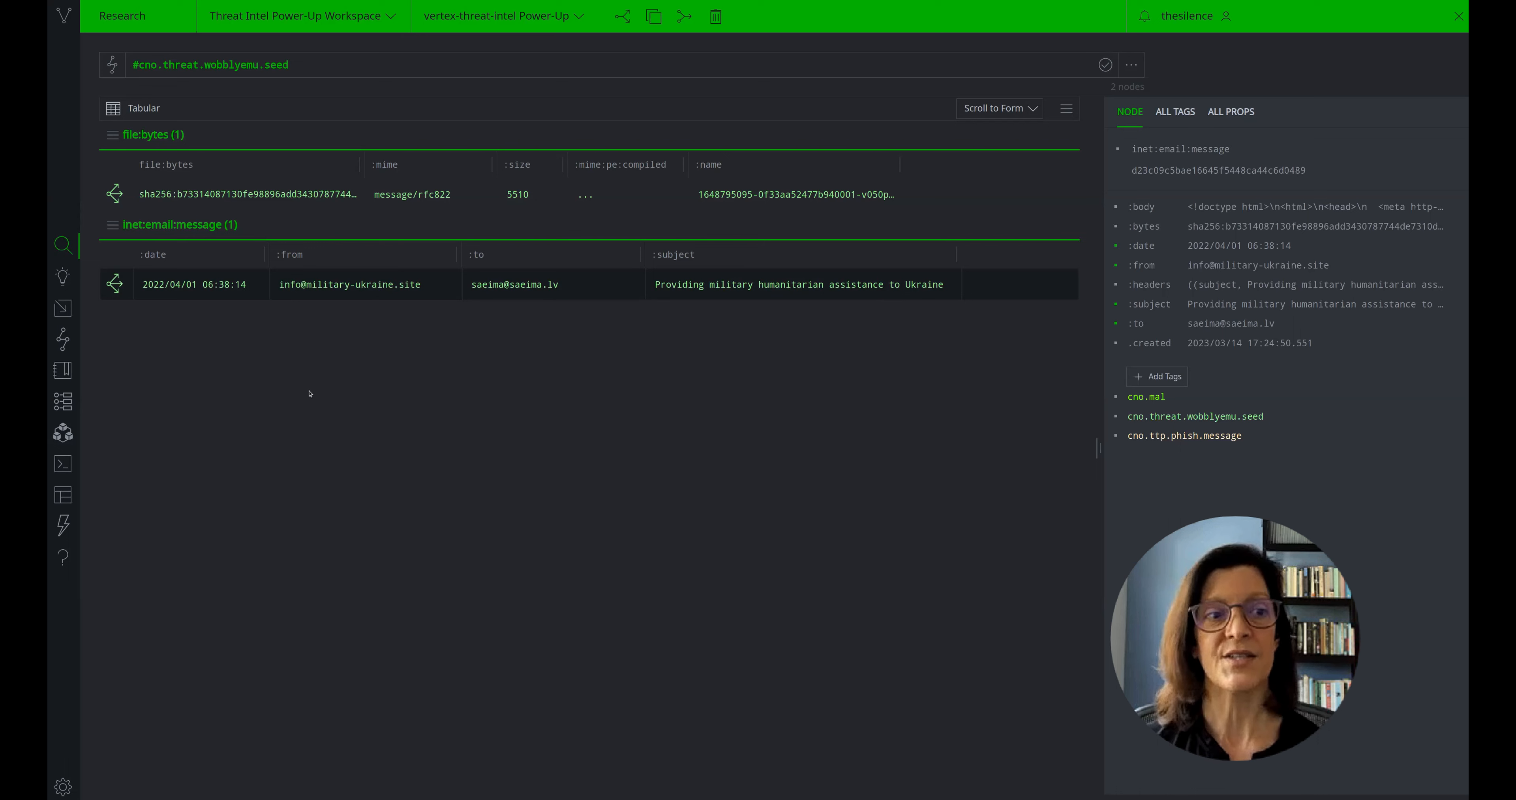
pyautogui.rightClick(1175, 198)
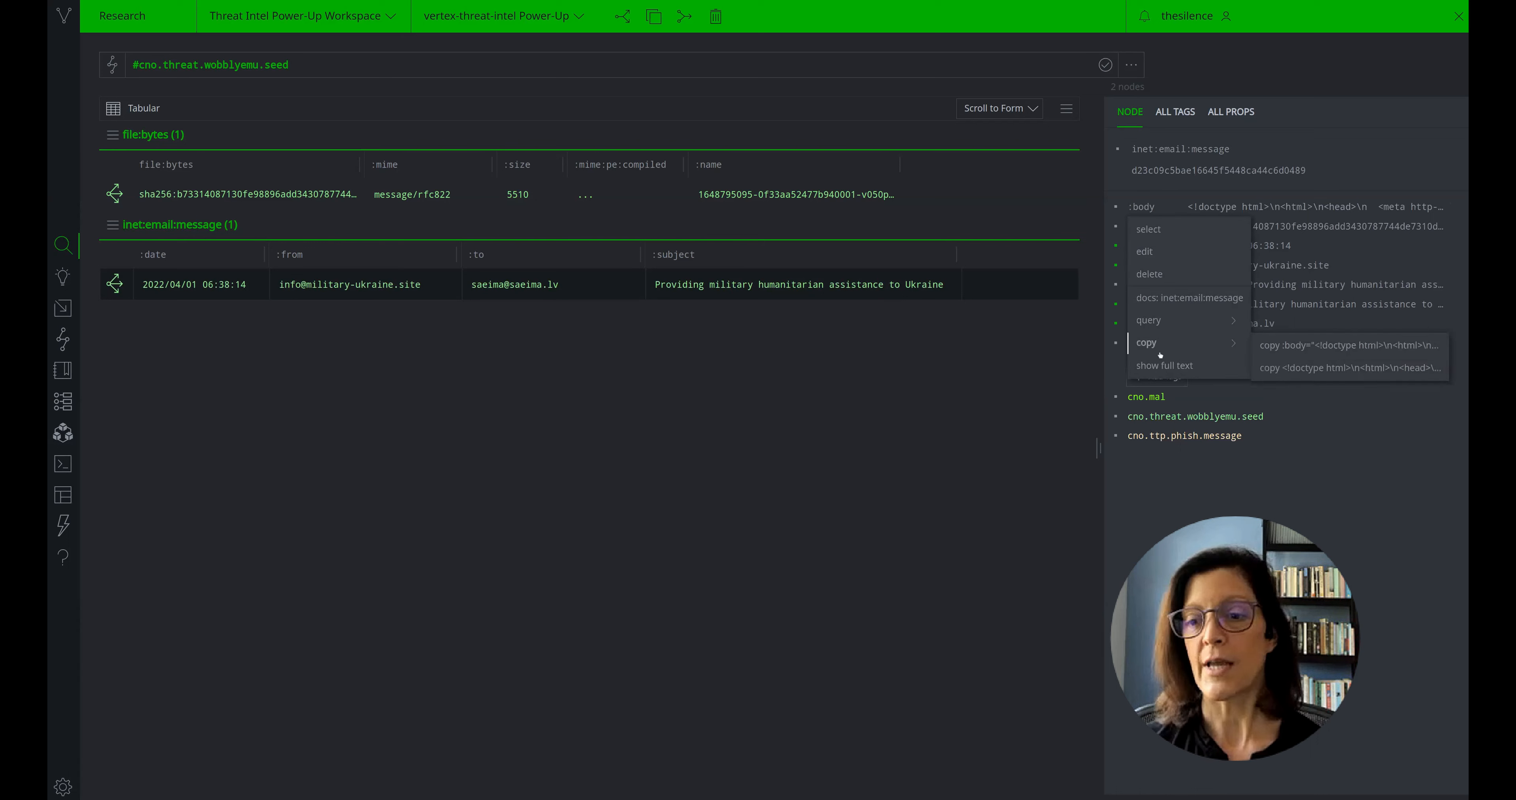
pyautogui.click(1159, 371)
pyautogui.moveTo(504, 334); pyautogui.dragTo(766, 334)
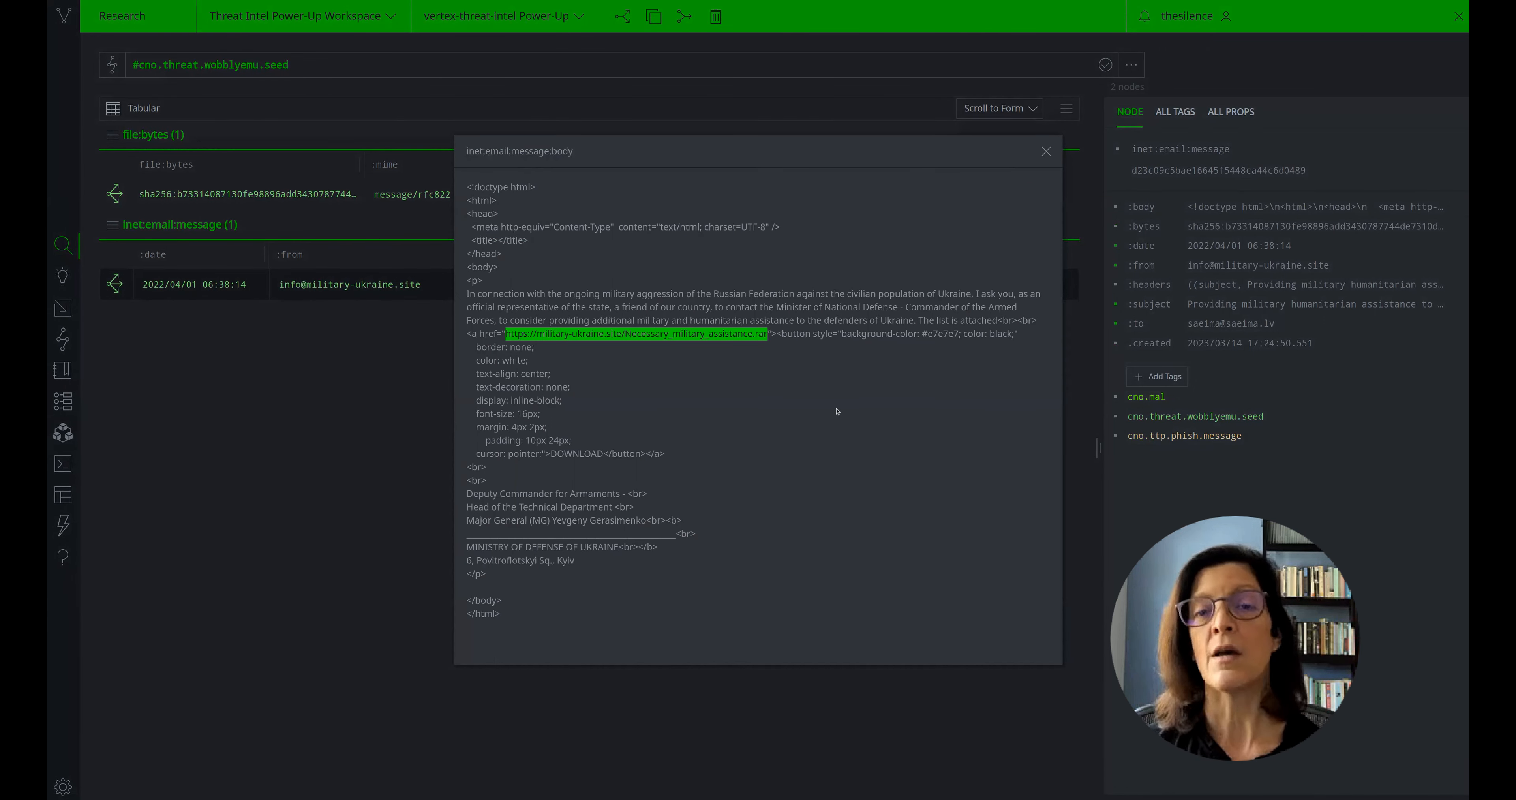
pyautogui.click(1045, 151)
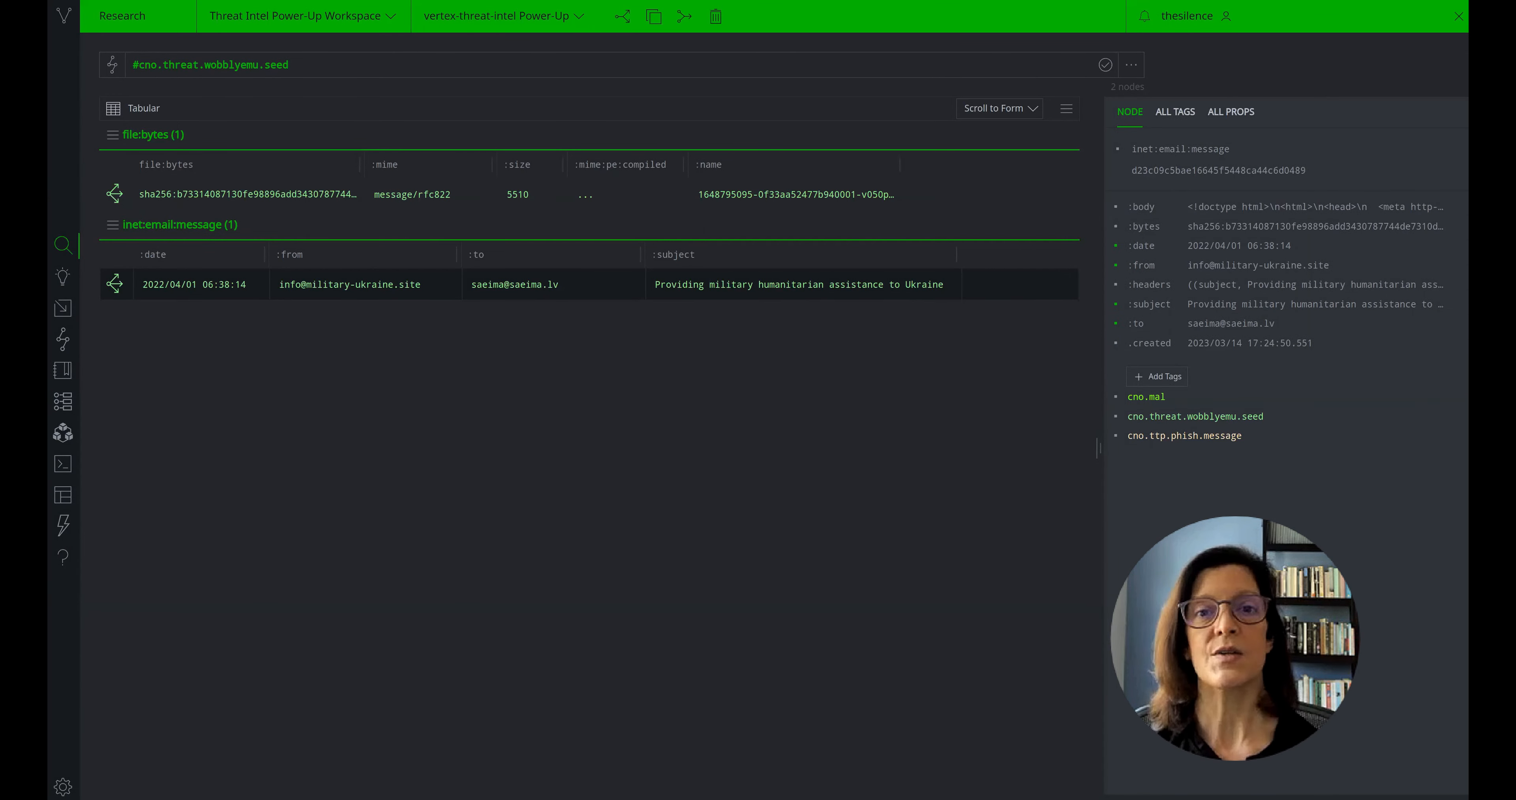
# Step: Broaden the query to #cno.threat.wobblyemu and display the results as a Force Graph
pyautogui.moveTo(259, 65); pyautogui.dragTo(370, 65)
pyautogui.press('BackSpace')
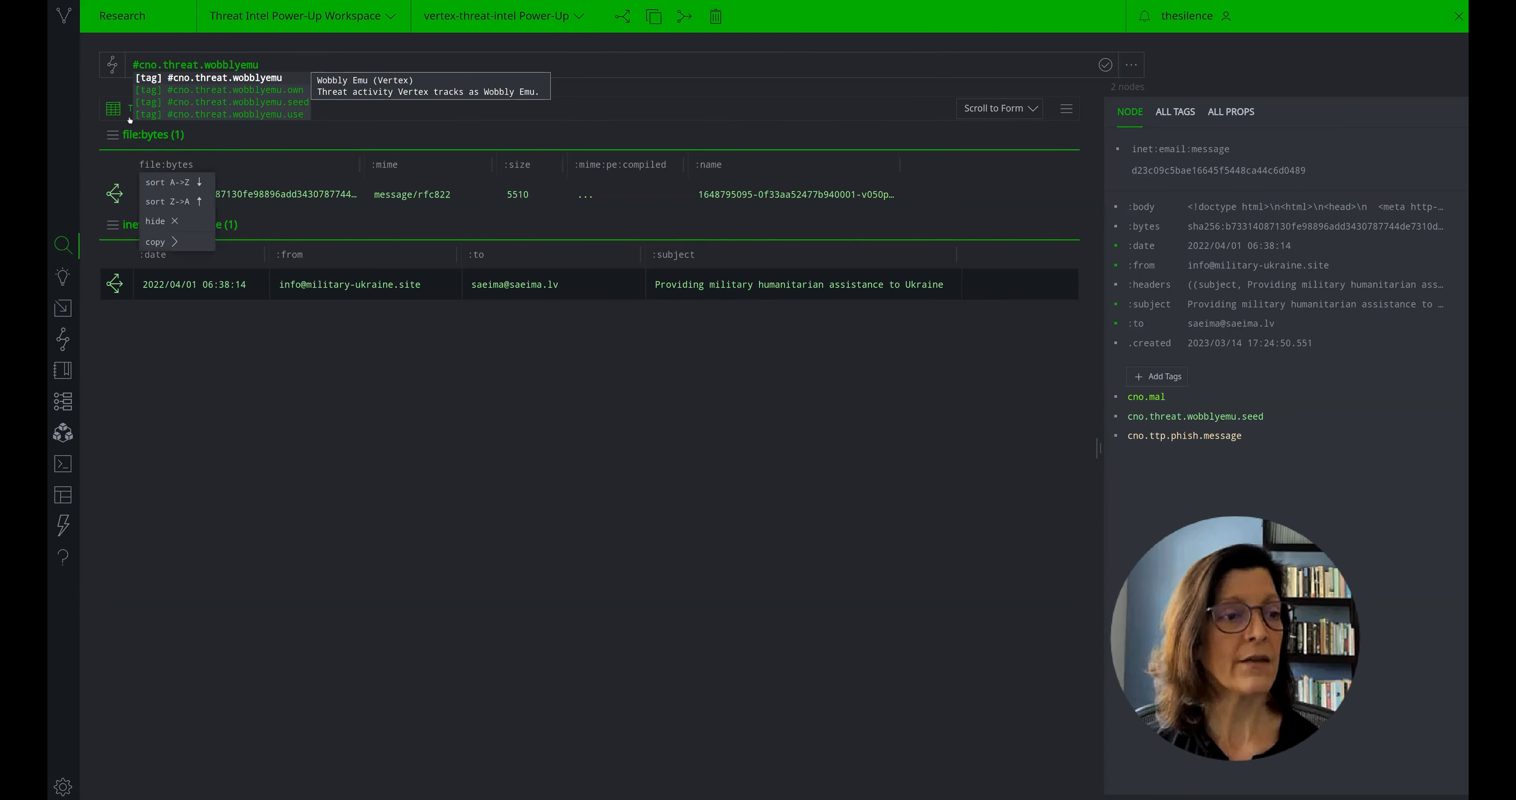
pyautogui.click(113, 108)
pyautogui.click(292, 65)
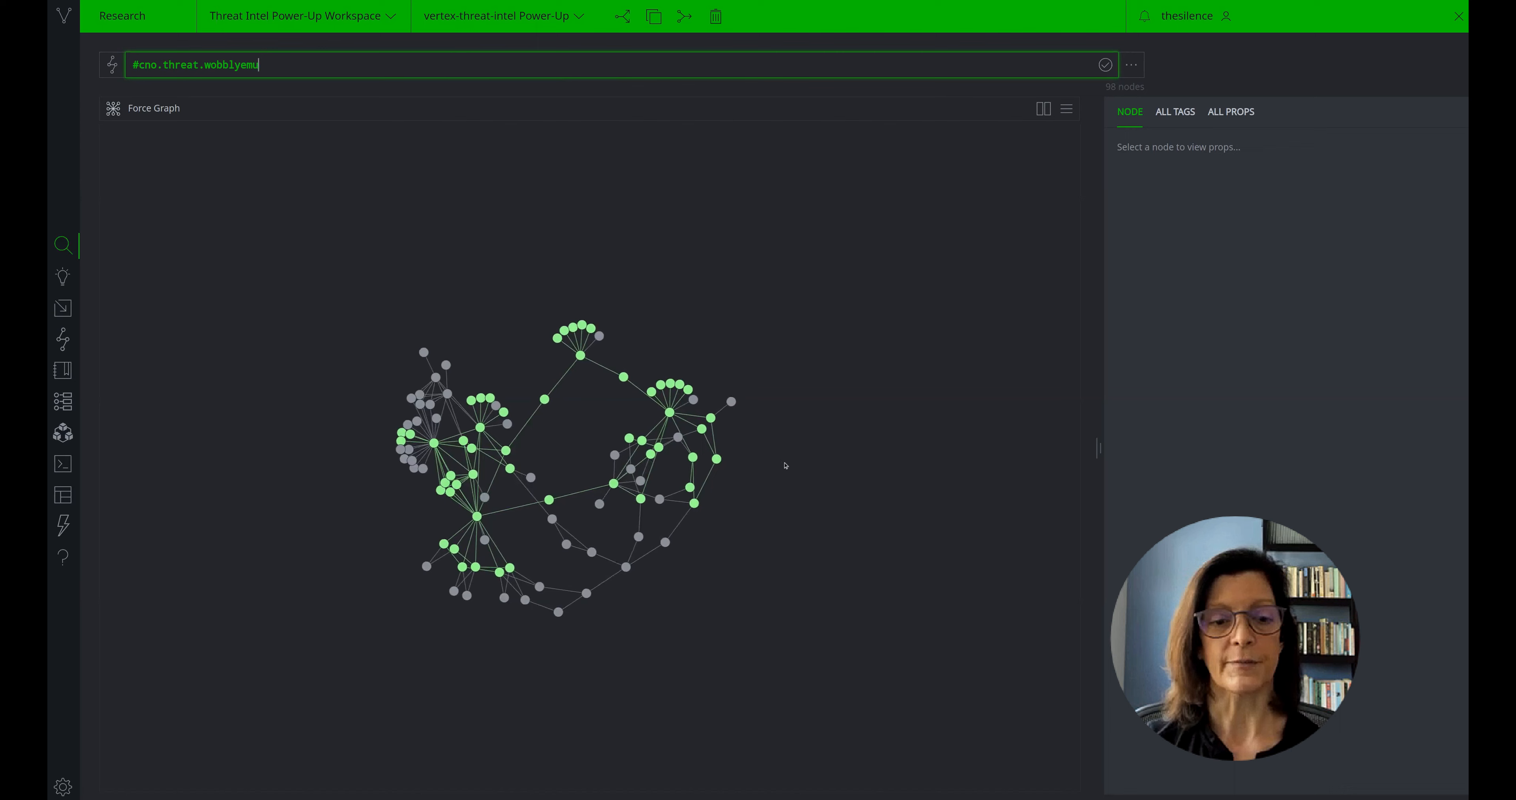
# Step: Inspect the seed email message node in the Force Graph, and return to the Threat Intel workflow
pyautogui.moveTo(782, 464); pyautogui.dragTo(881, 423)
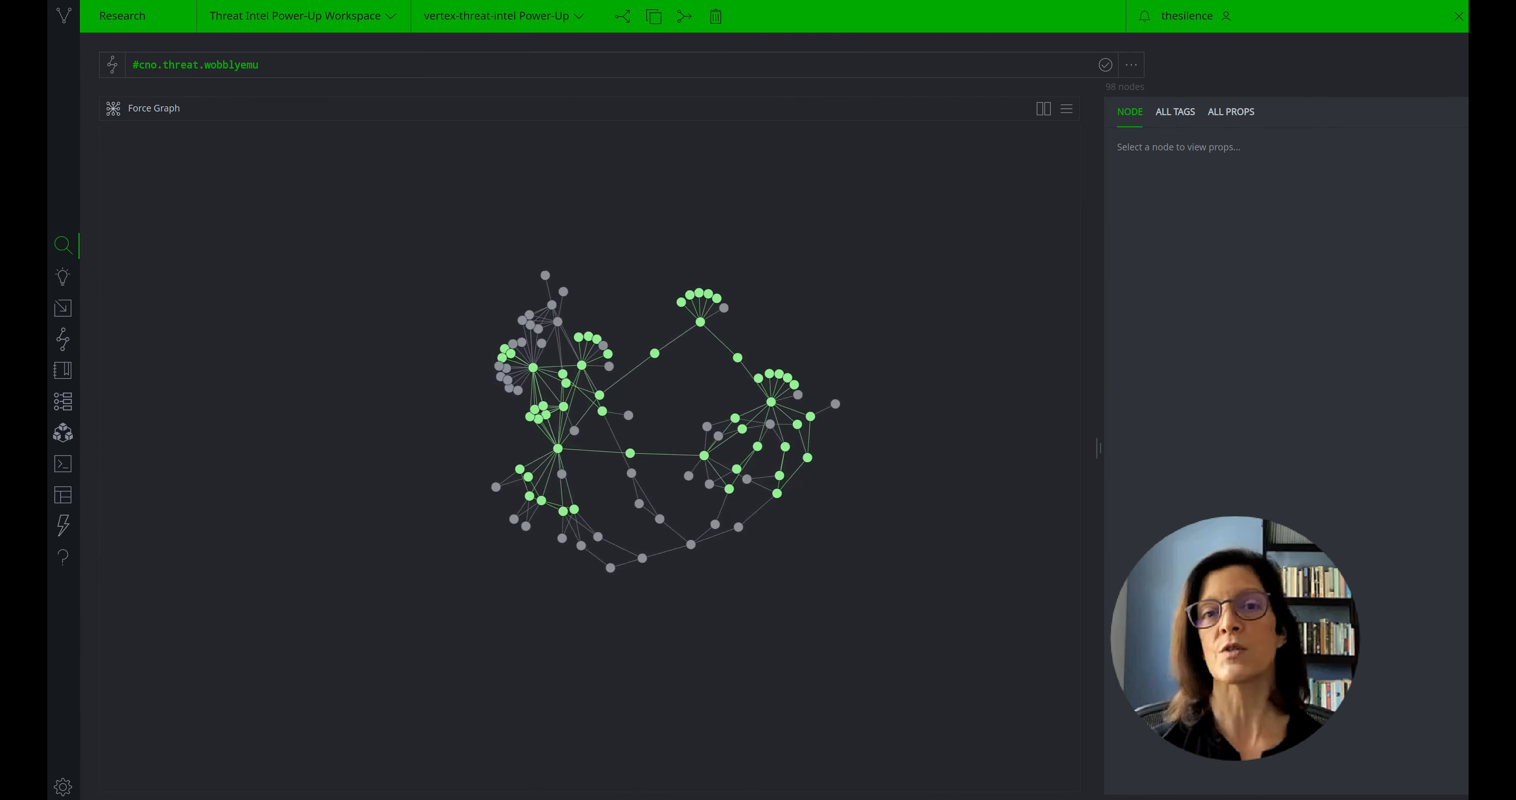
pyautogui.click(546, 347)
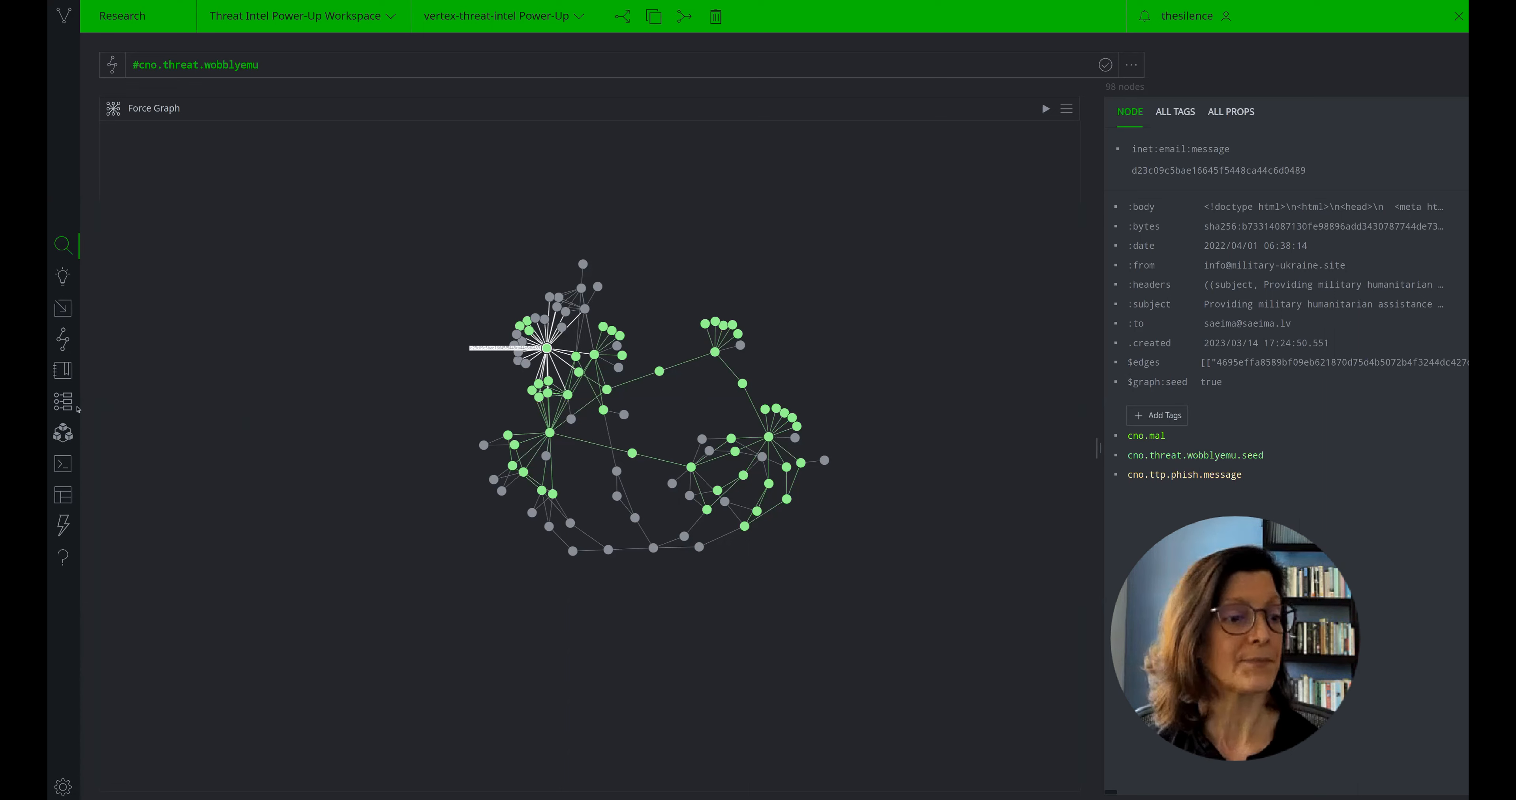
pyautogui.click(62, 406)
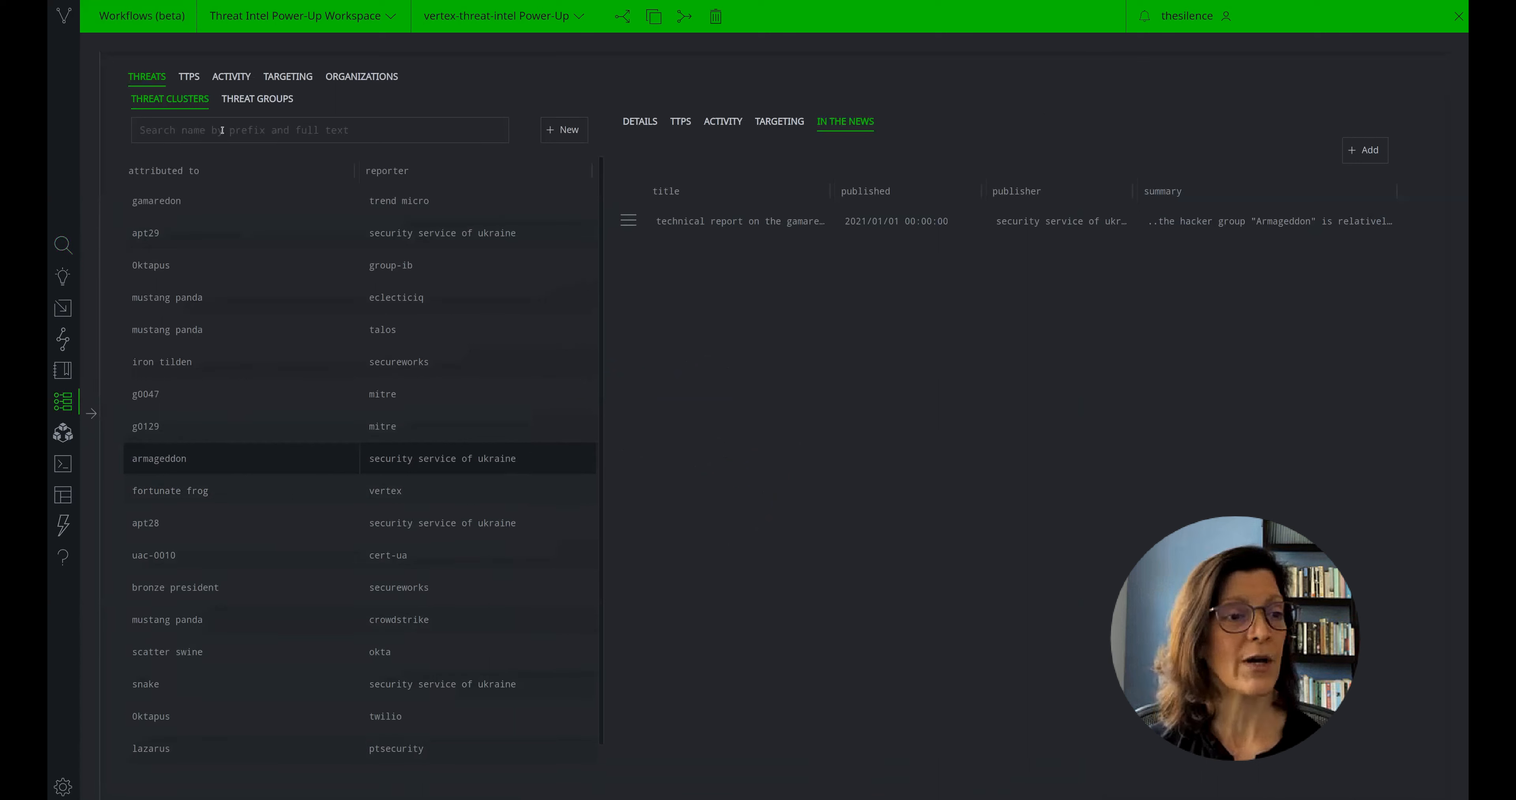
# Step: Search the threat clusters for "wob"
pyautogui.click(176, 130)
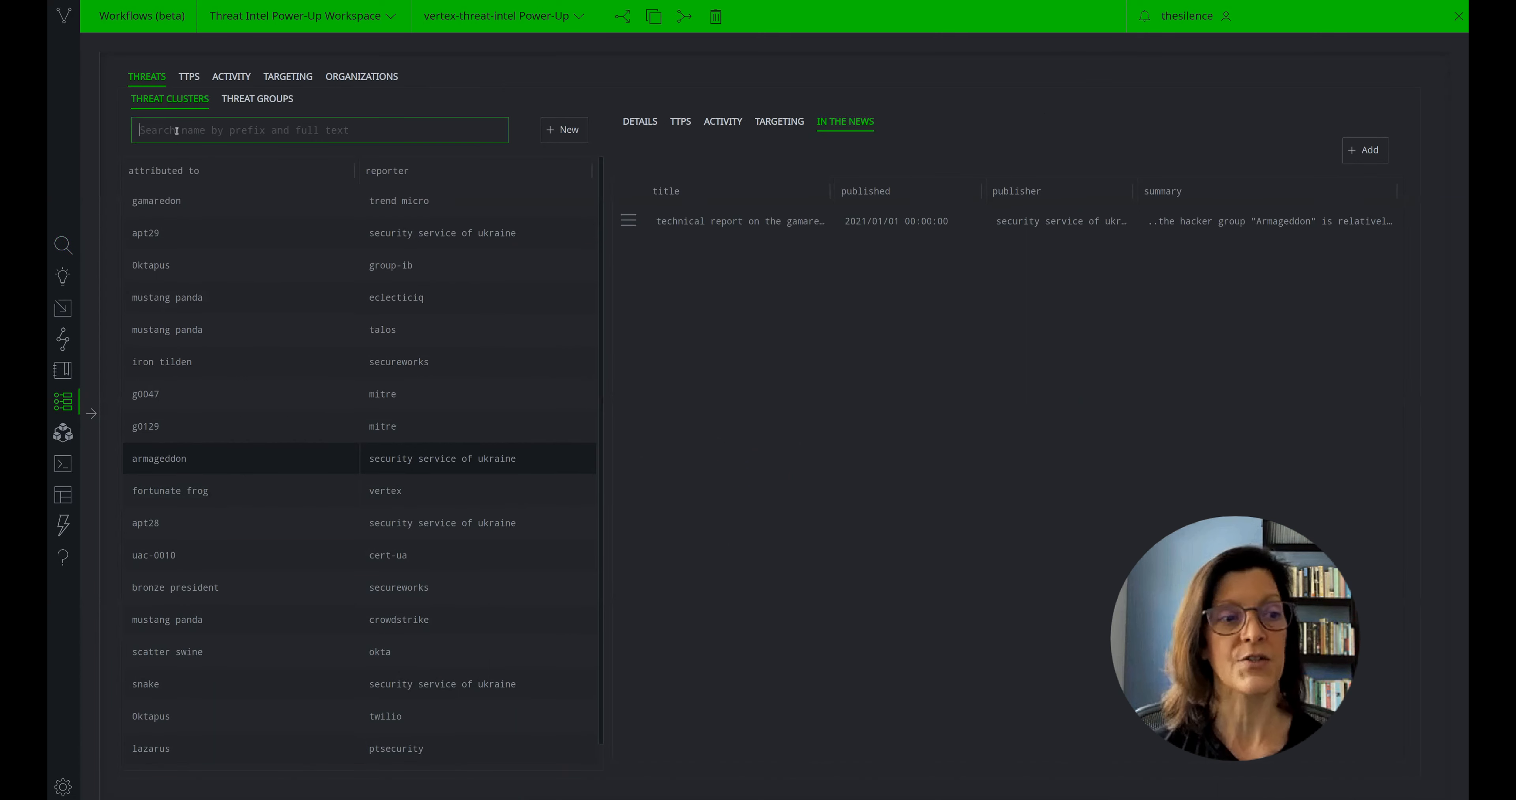
pyautogui.write('wi')
pyautogui.press('BackSpace')
pyautogui.write('ob')
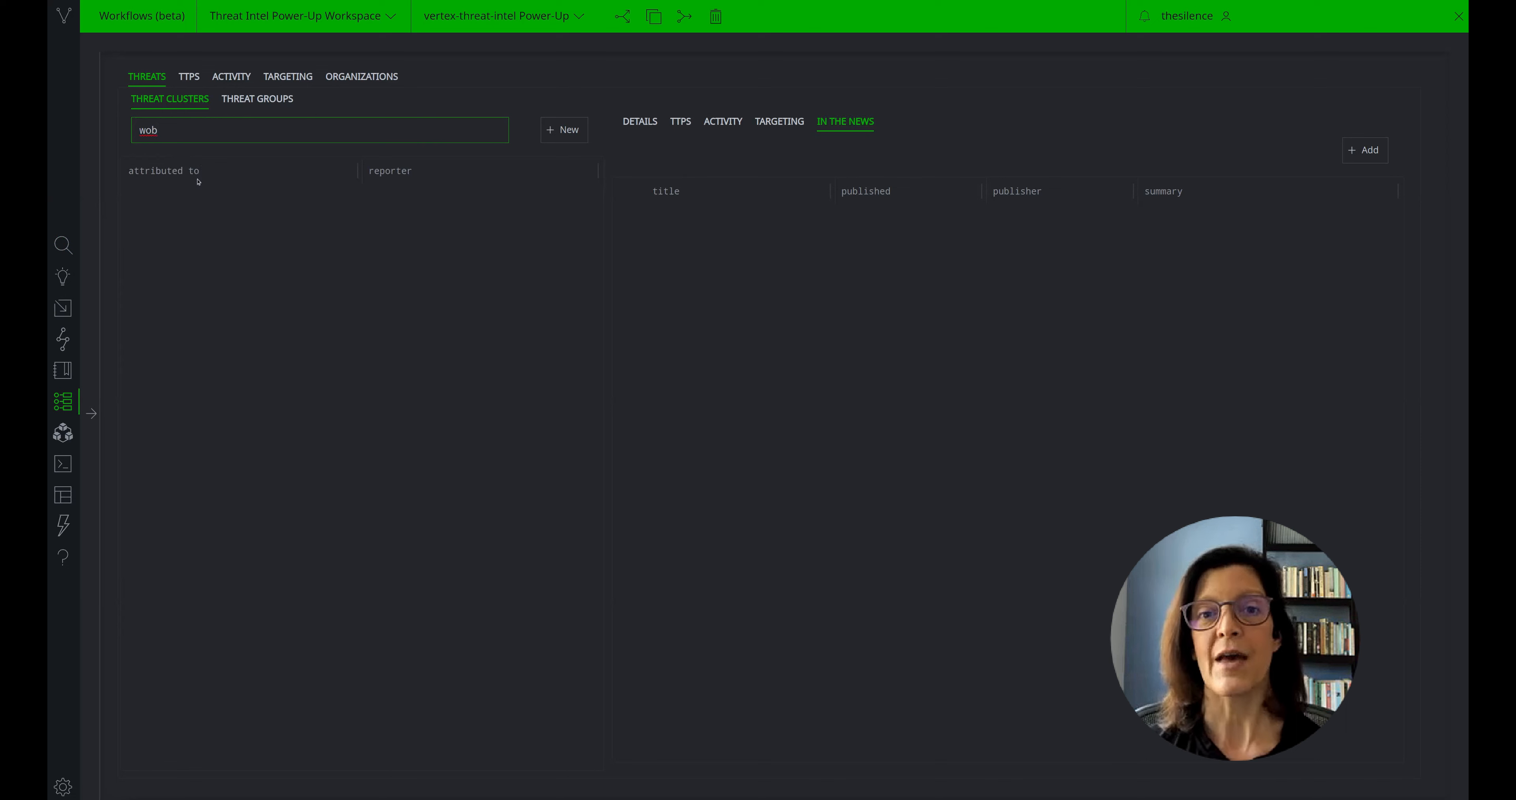
# Step: Create a threat cluster attributed to "wobbly emu" with the reporter "vertex", leaving creation of associated organization nodes off
pyautogui.click(556, 134)
pyautogui.write('bly emu')
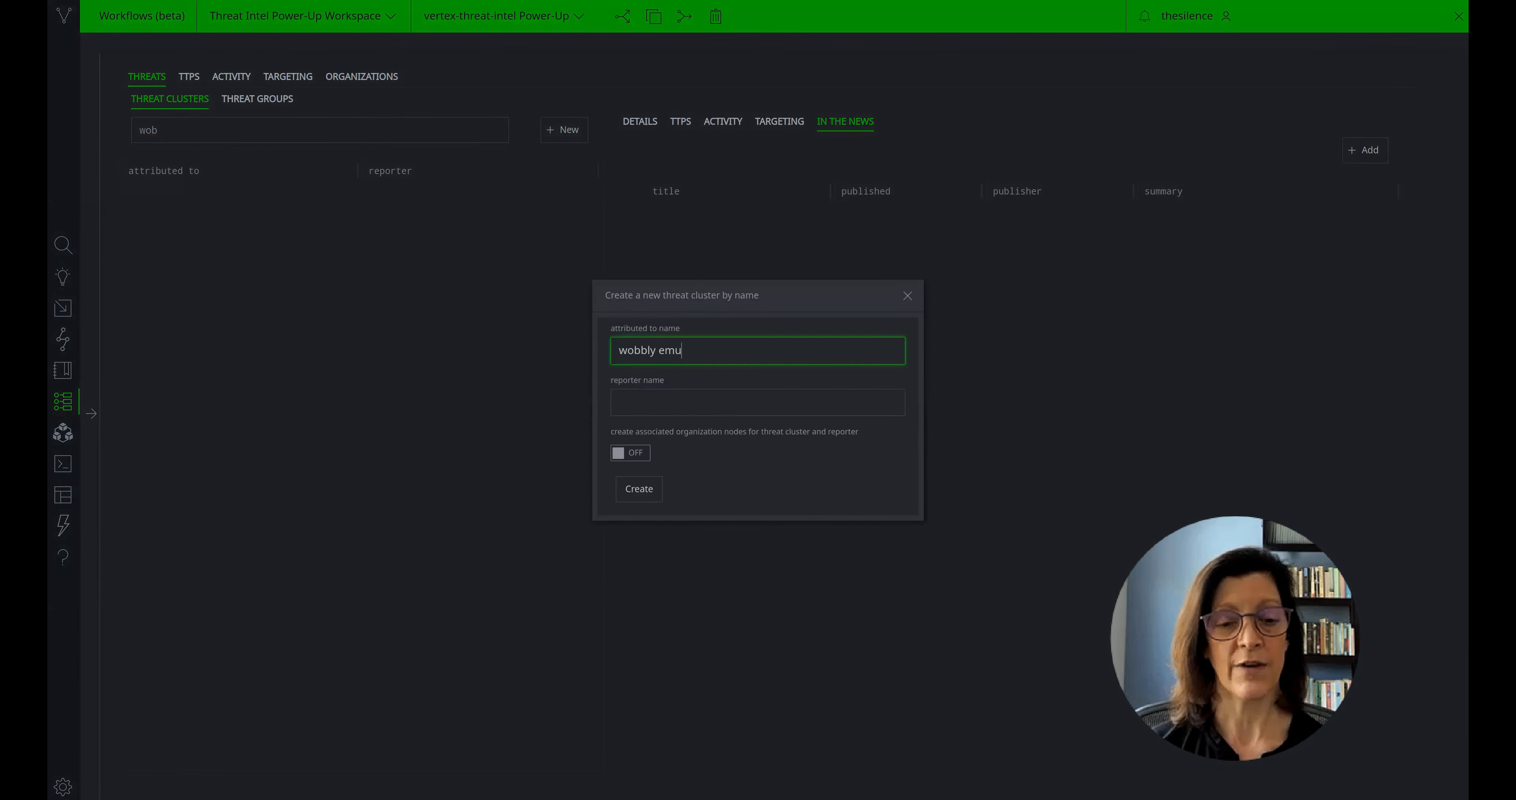
pyautogui.press('Tab')
pyautogui.write('vertke')
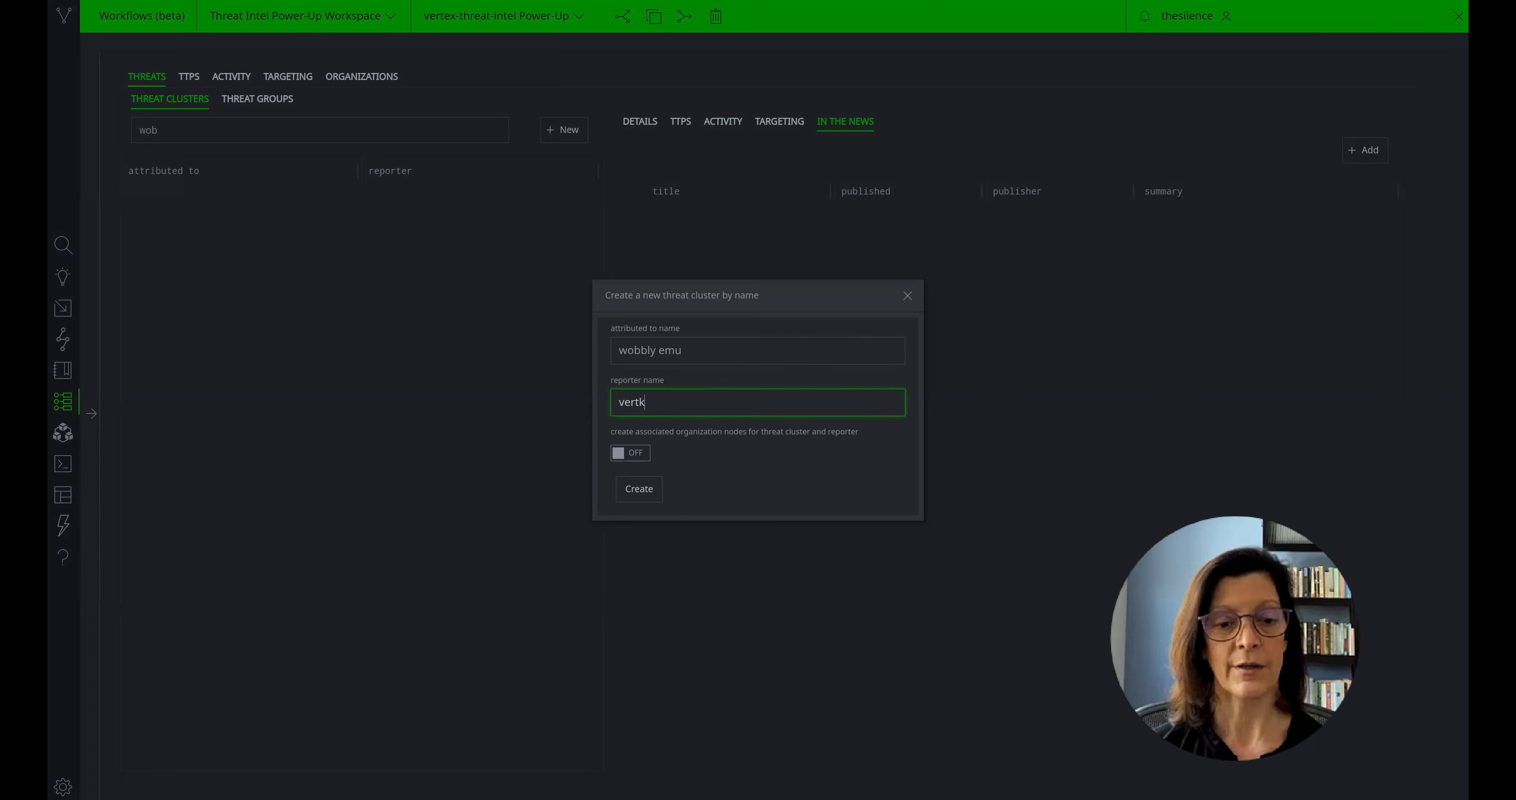
pyautogui.press('BackSpace')
pyautogui.press('BackSpace')
pyautogui.write('ex')
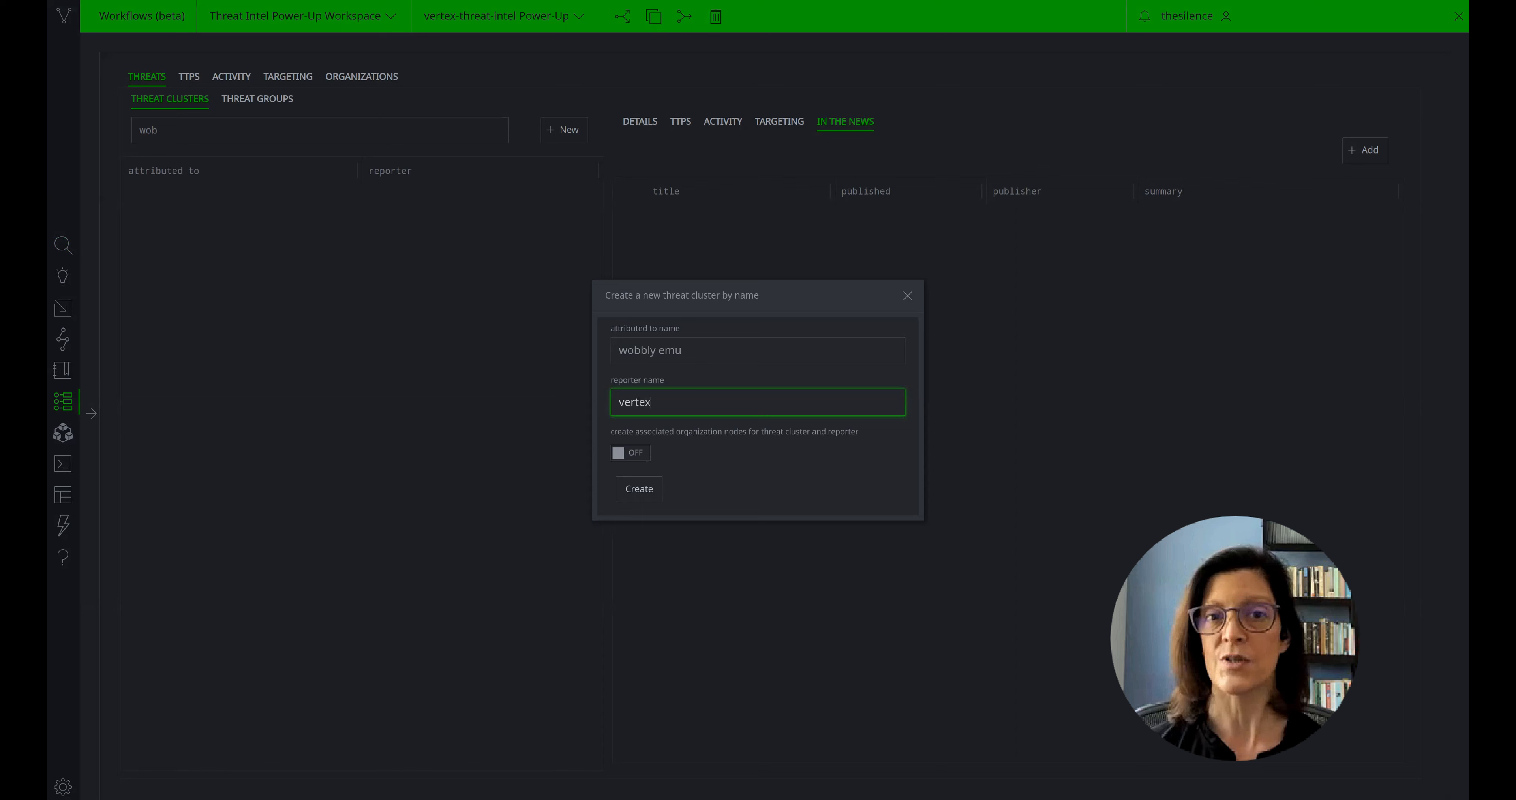
pyautogui.click(628, 495)
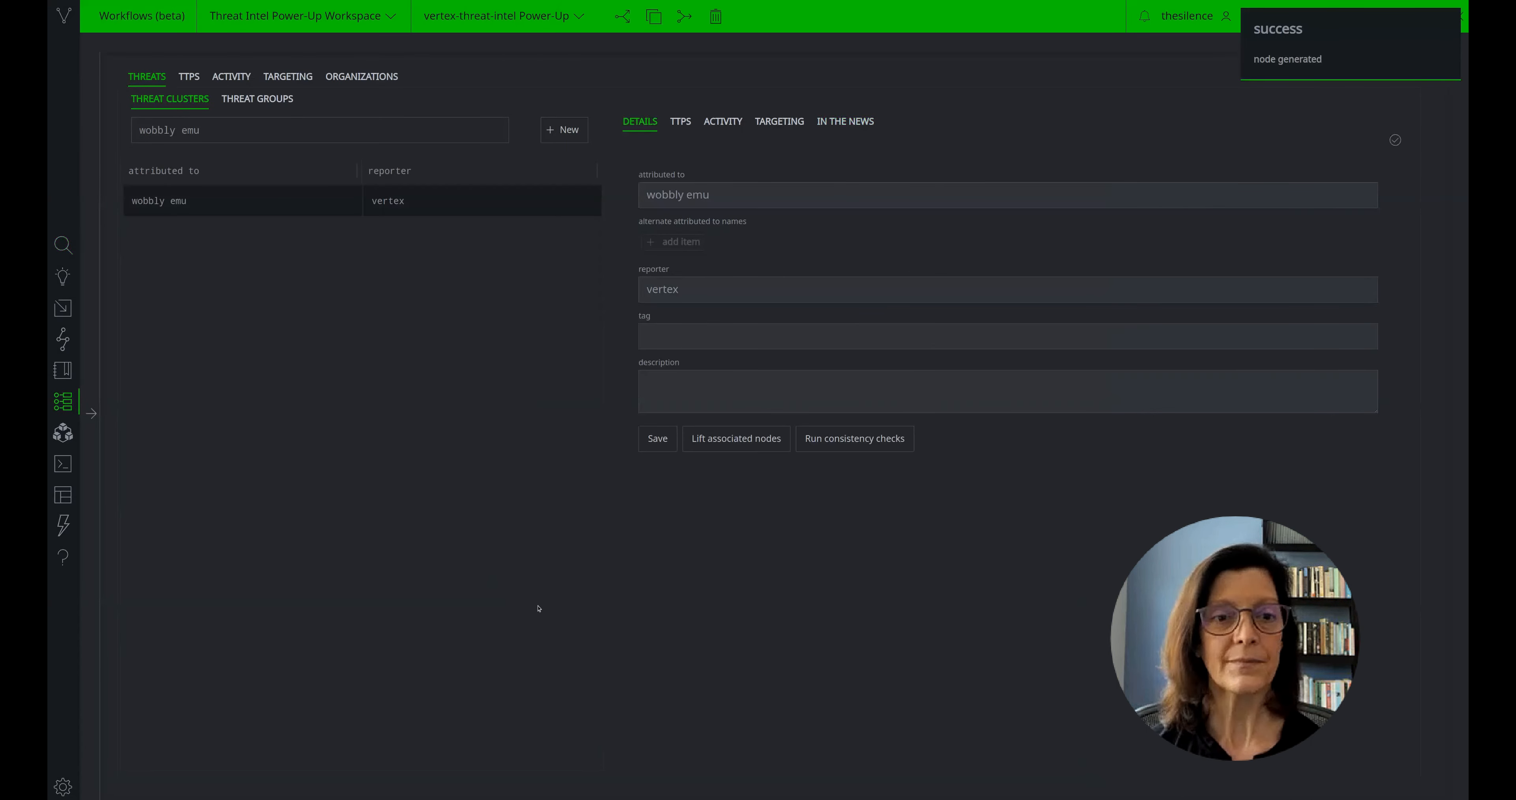
# Step: Set the wobbly emu cluster's tag to cno.threat.wobblyemu and save its details
pyautogui.click(697, 345)
pyautogui.write('cno.threat.wobblyemu')
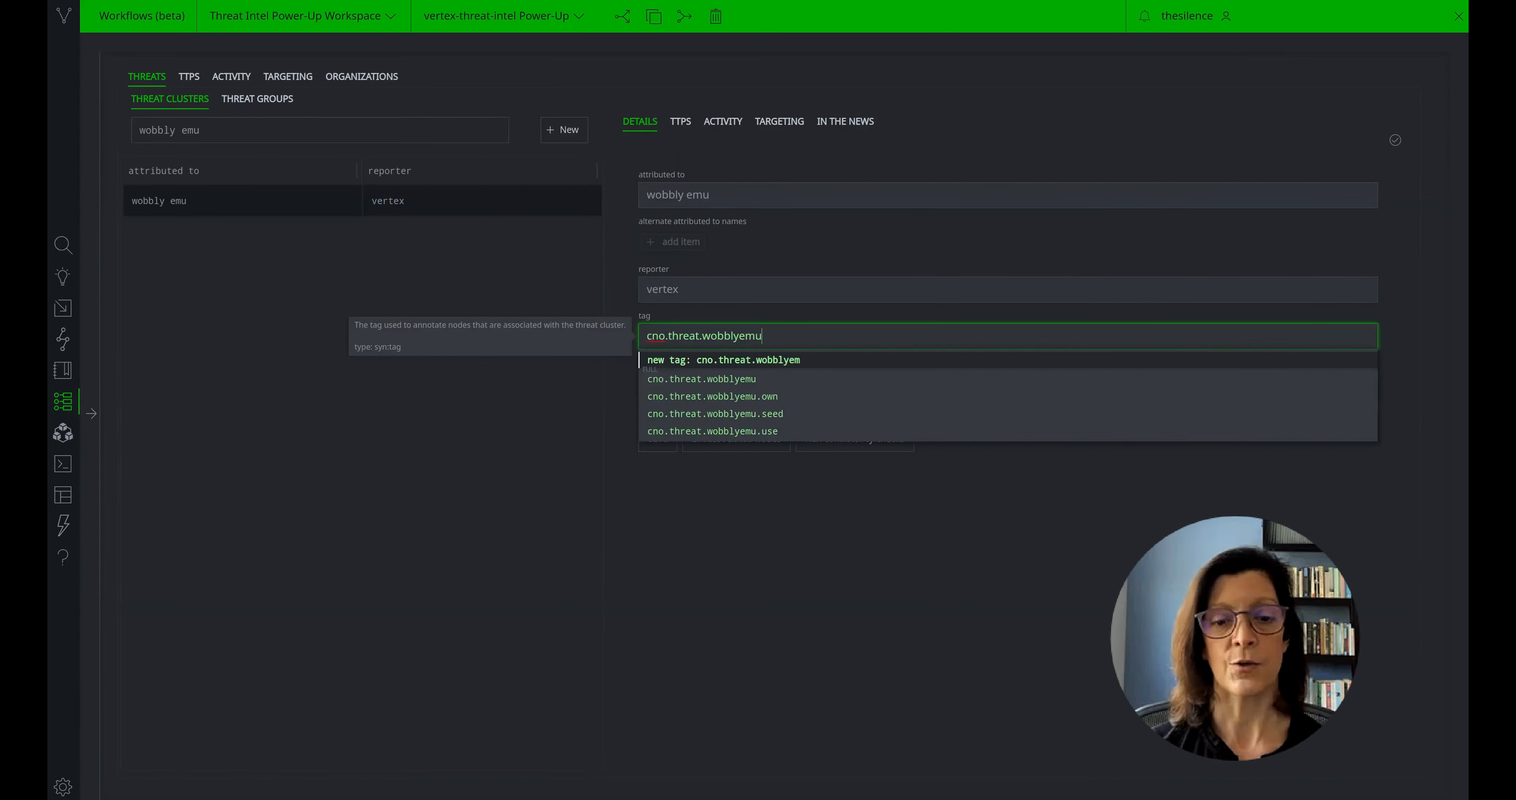
pyautogui.click(717, 360)
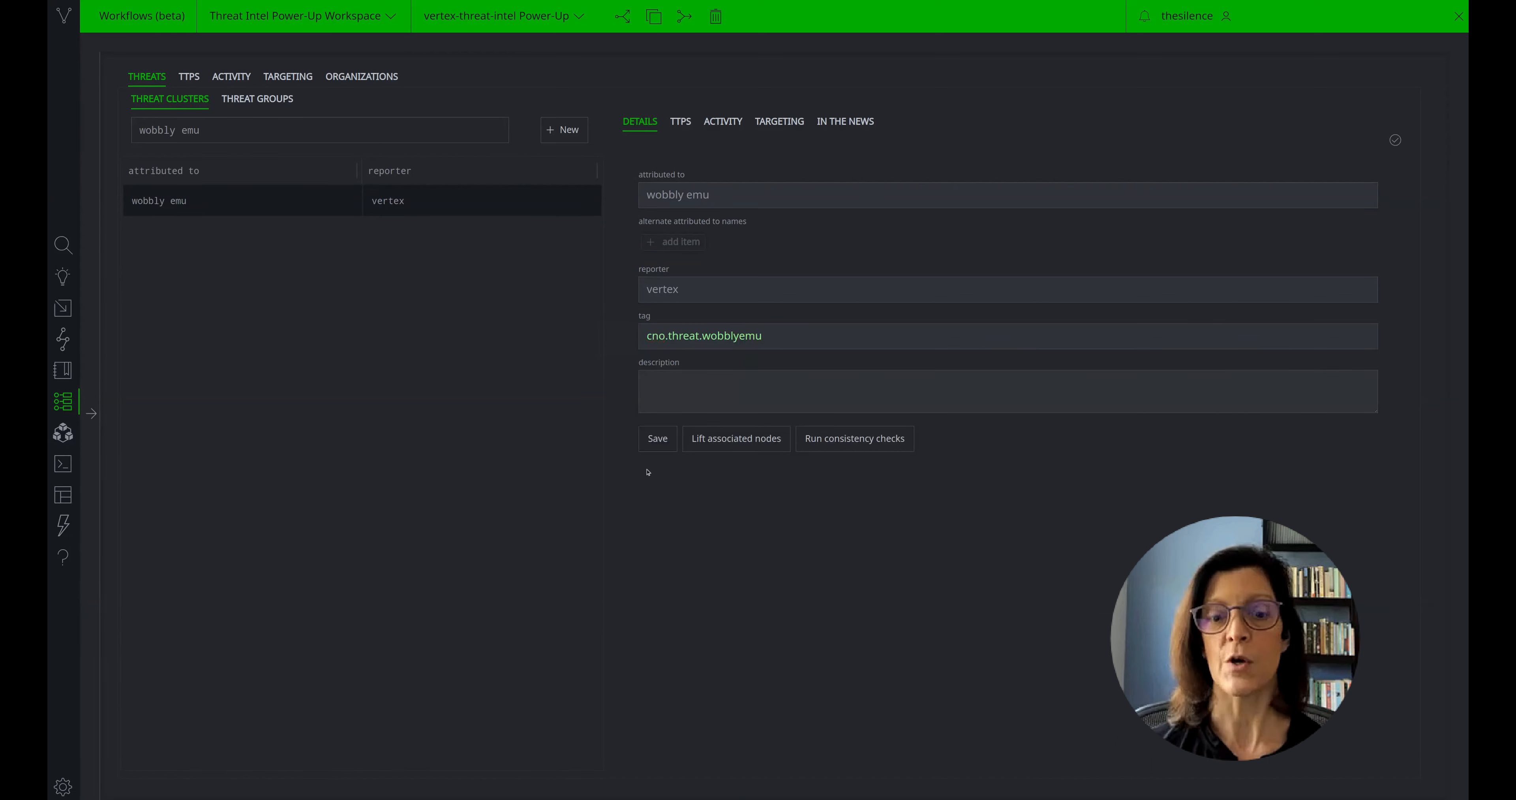
pyautogui.click(654, 451)
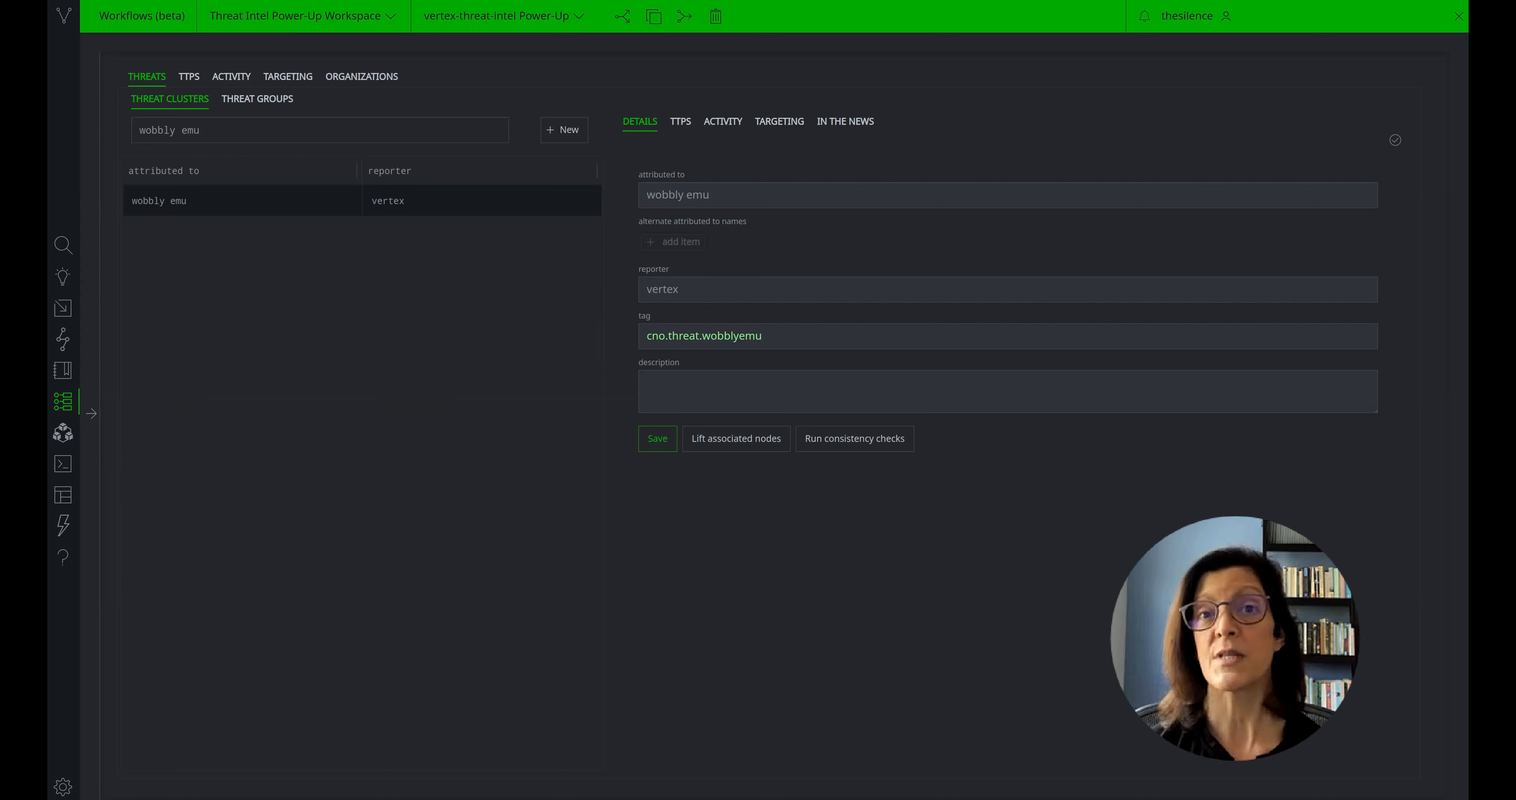
# Step: Link the existing "phishing" technique to the wobbly emu threat cluster
pyautogui.click(680, 121)
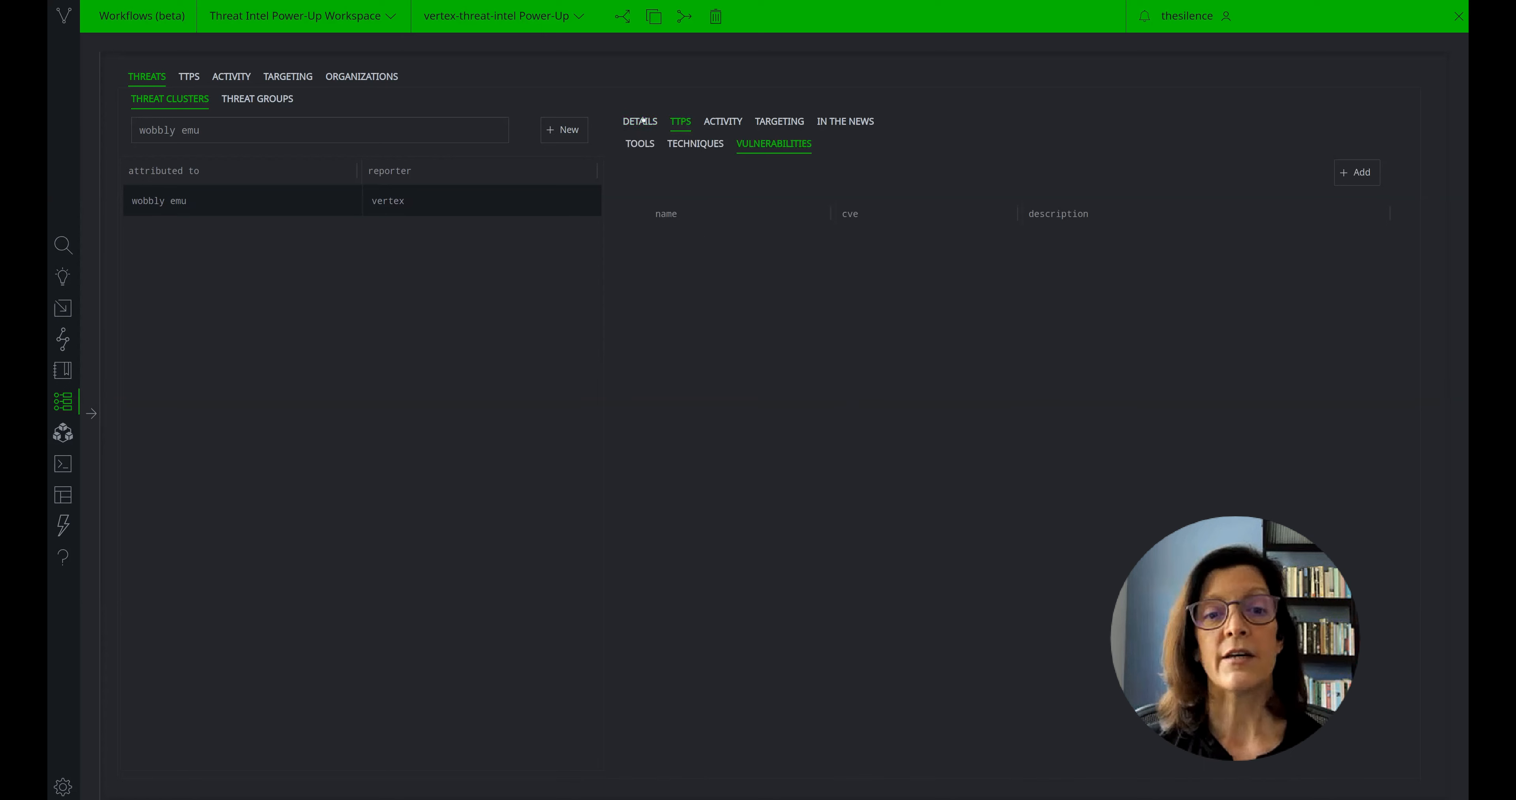
pyautogui.click(639, 143)
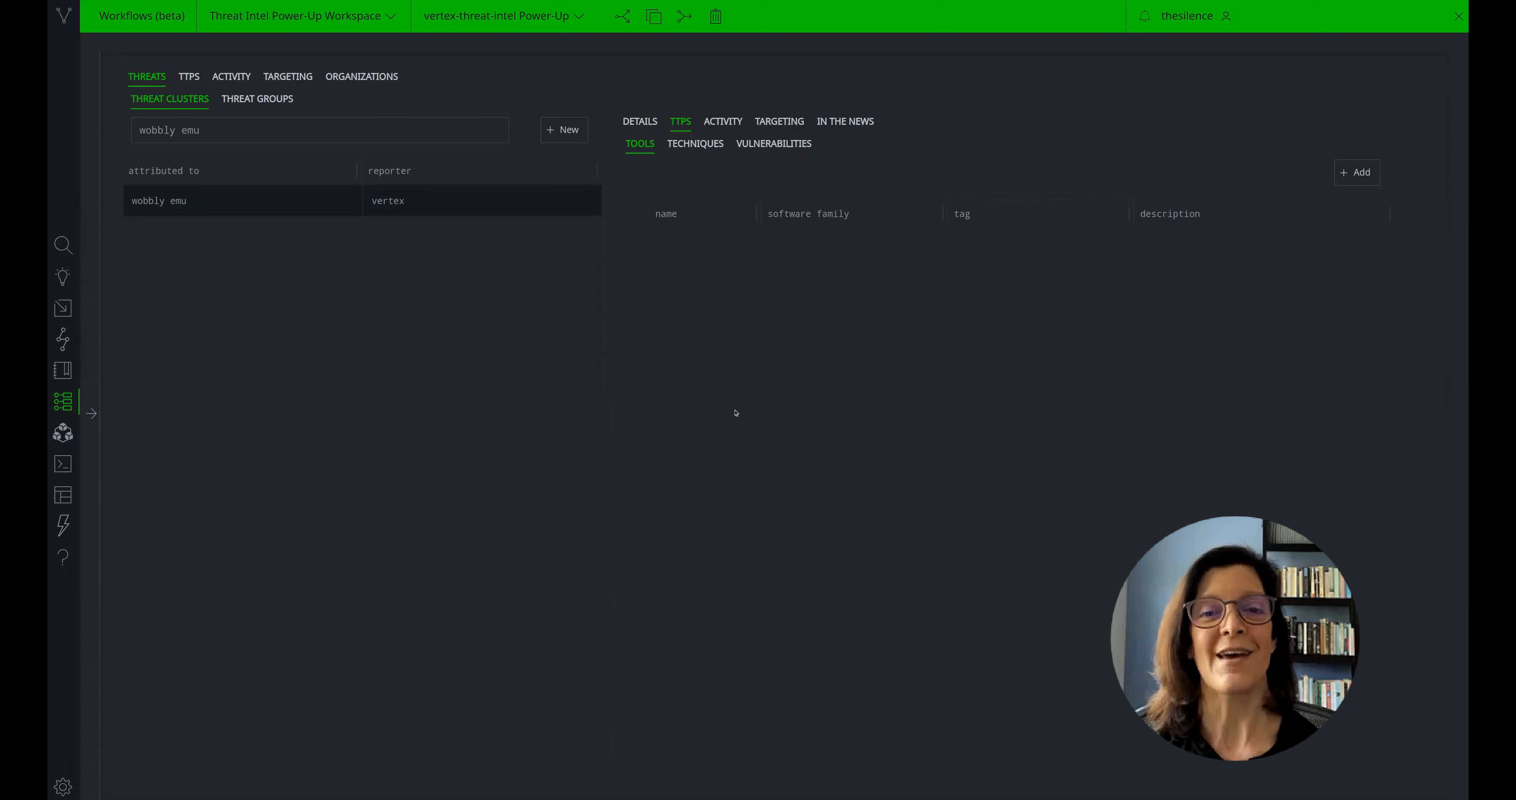
pyautogui.click(706, 147)
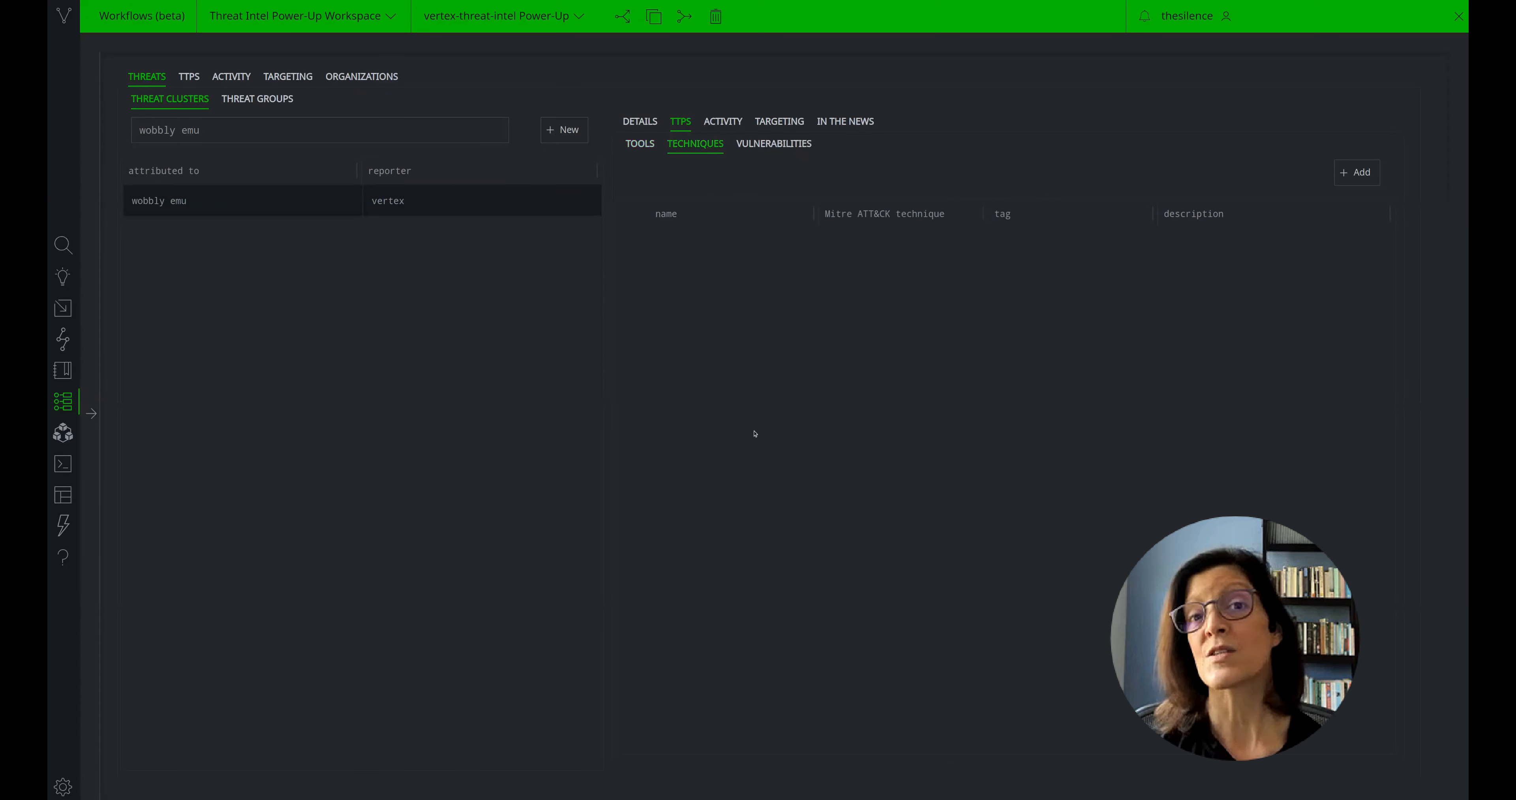
pyautogui.click(1356, 171)
pyautogui.write('phi')
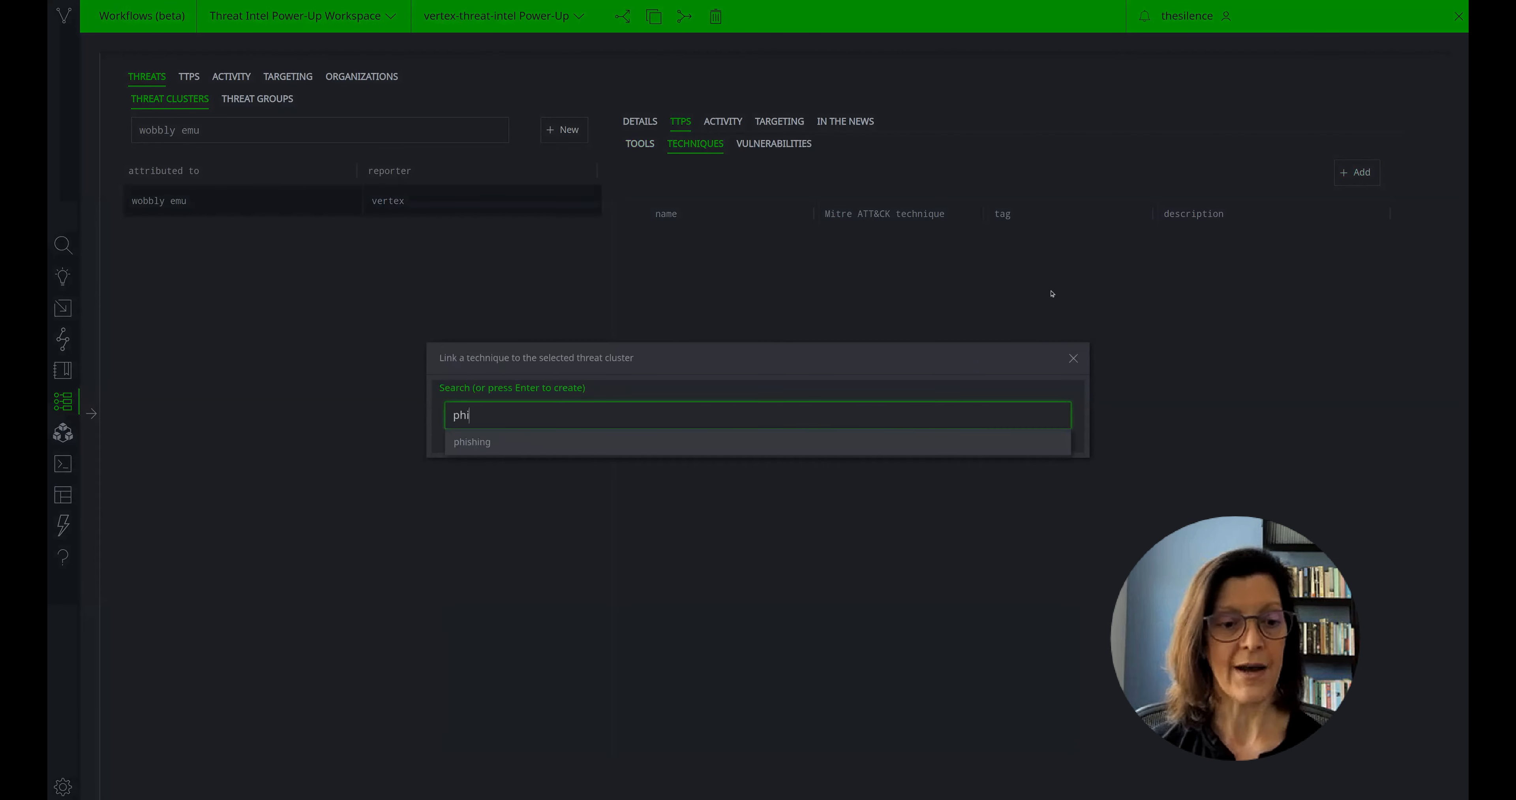
pyautogui.press('Down')
pyautogui.press('Return')
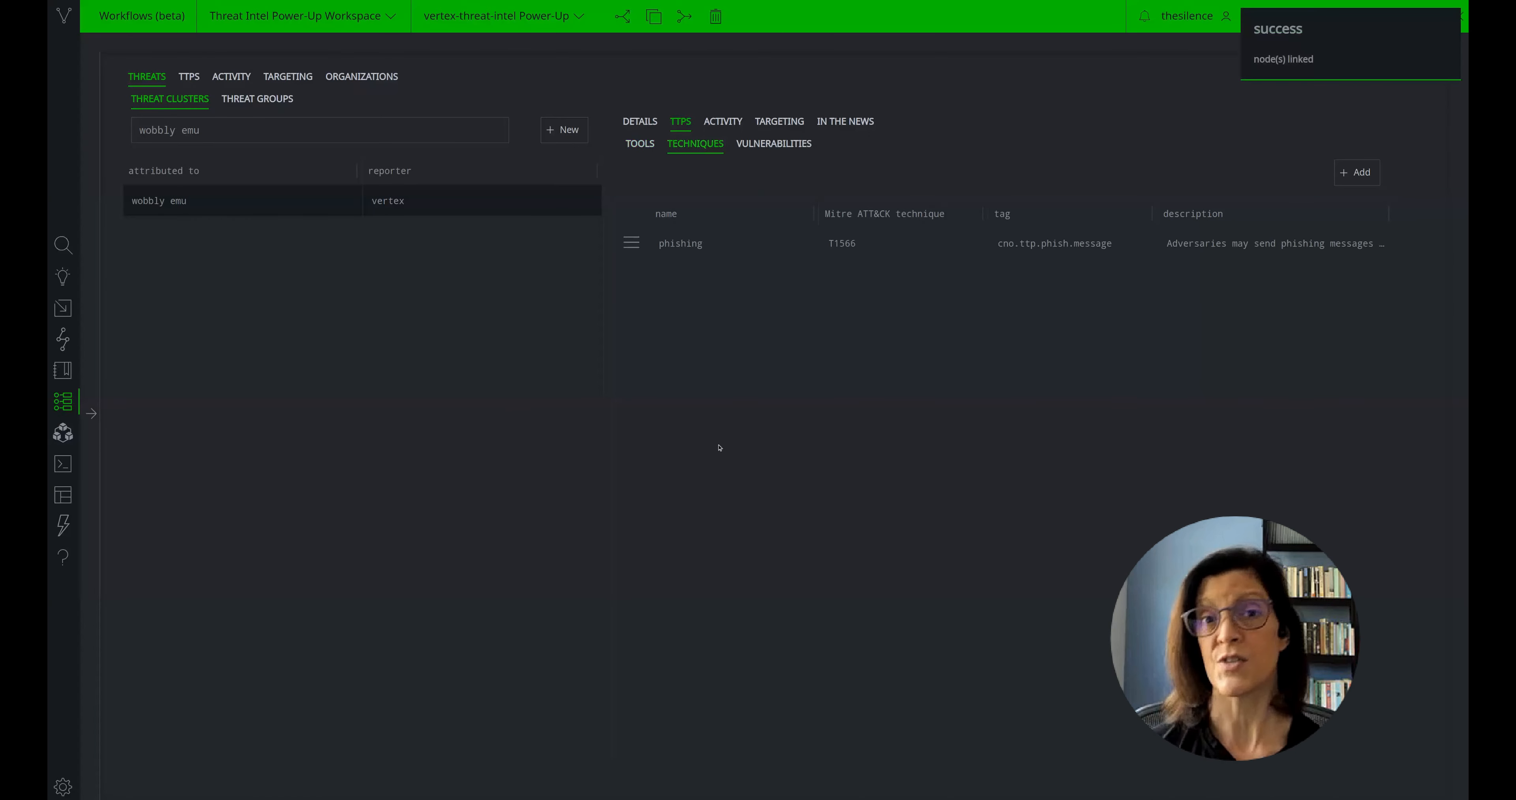
# Step: Link the existing "spearphishing link" technique to the wobbly emu threat cluster
pyautogui.click(1356, 172)
pyautogui.write('sphpp')
pyautogui.press('BackSpace')
pyautogui.press('BackSpace')
pyautogui.press('BackSpace')
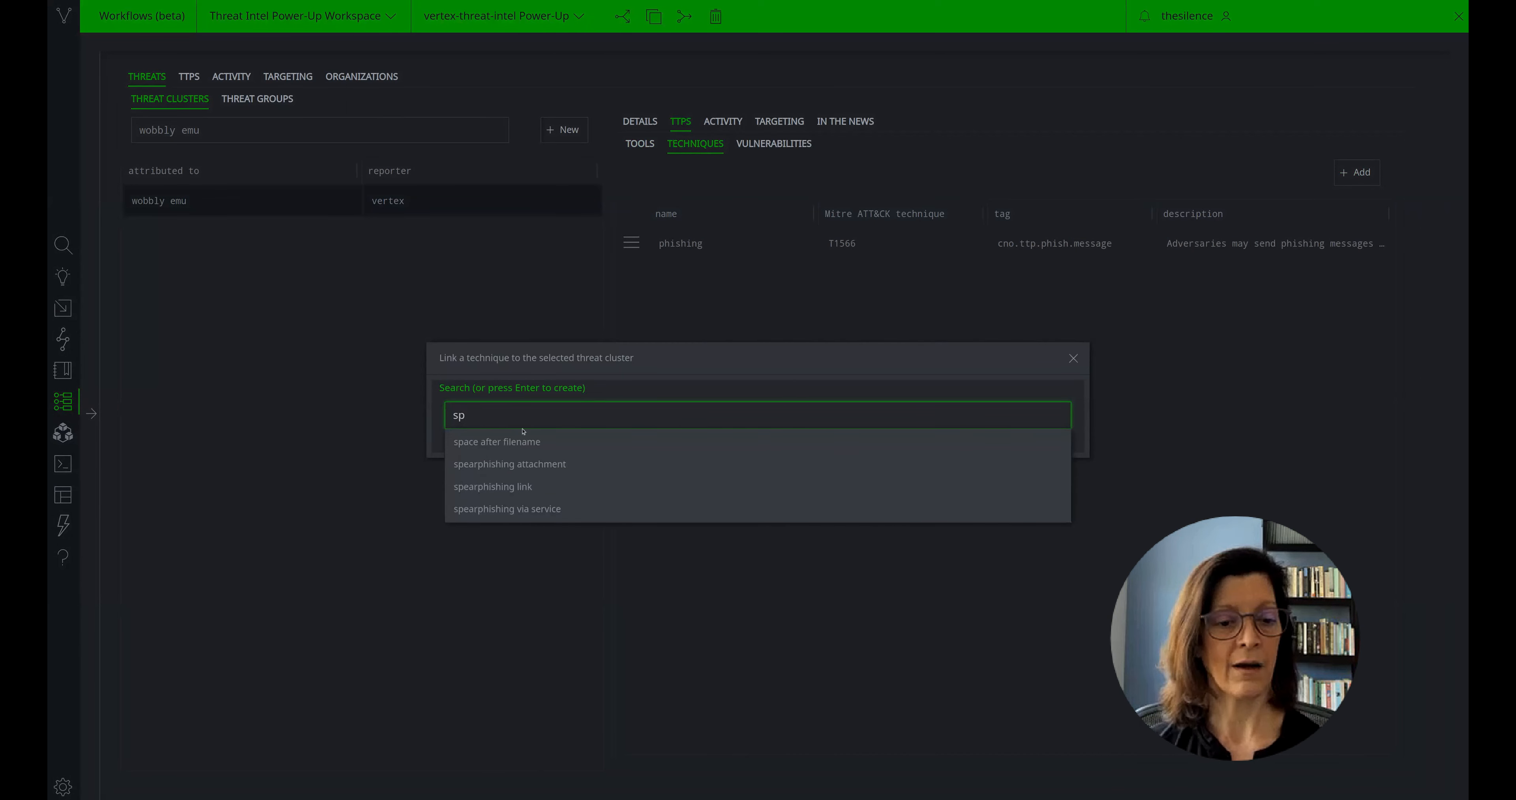
pyautogui.click(506, 486)
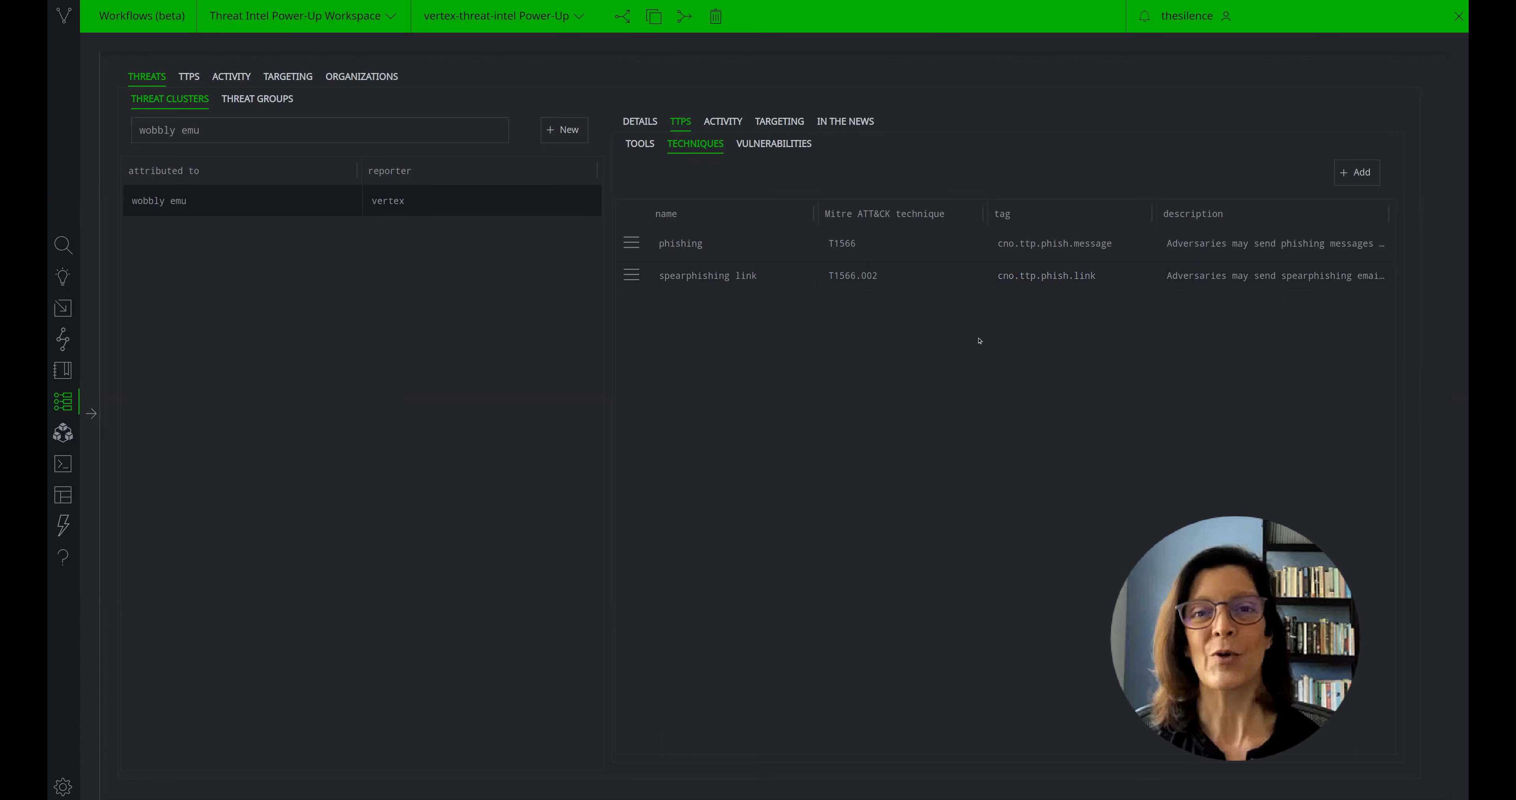
# Step: Run the query #cno.threat.wobblyemu.seed in the Research tool with tabular results, and select the inet:email:message node
pyautogui.click(63, 251)
pyautogui.click(176, 108)
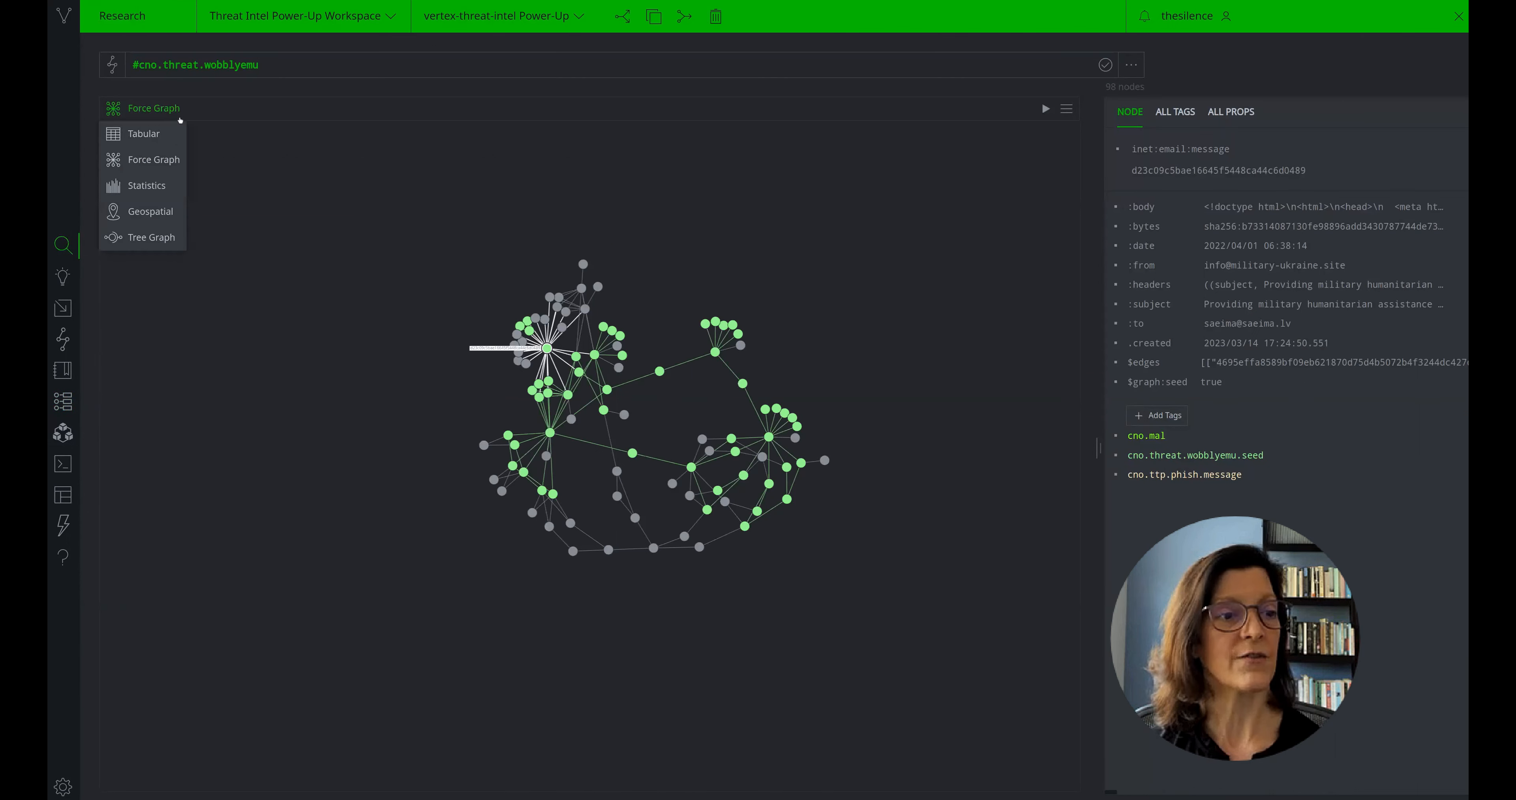
pyautogui.click(172, 136)
pyautogui.write('.seed')
pyautogui.press('Return')
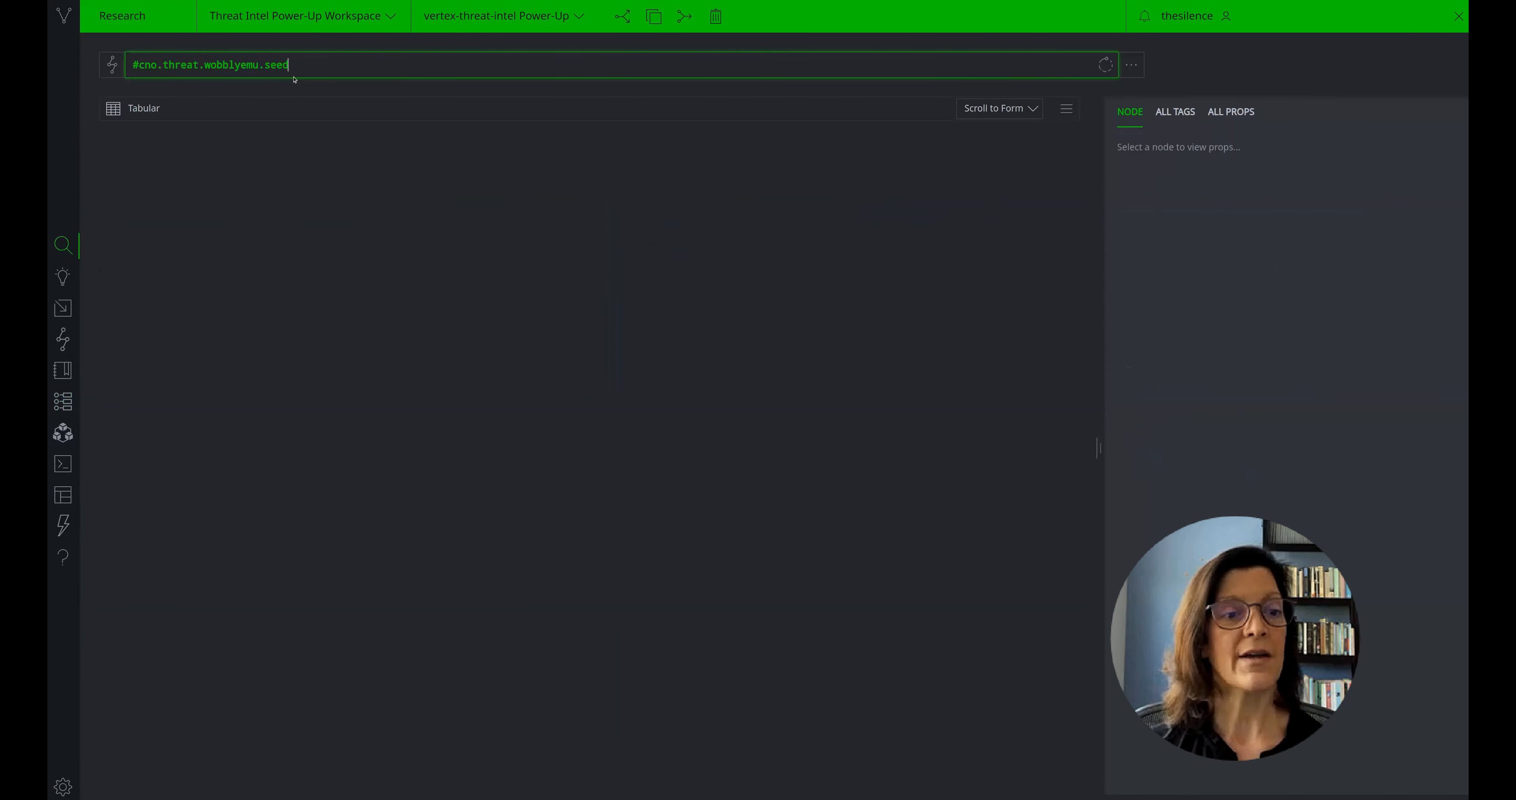
pyautogui.click(302, 285)
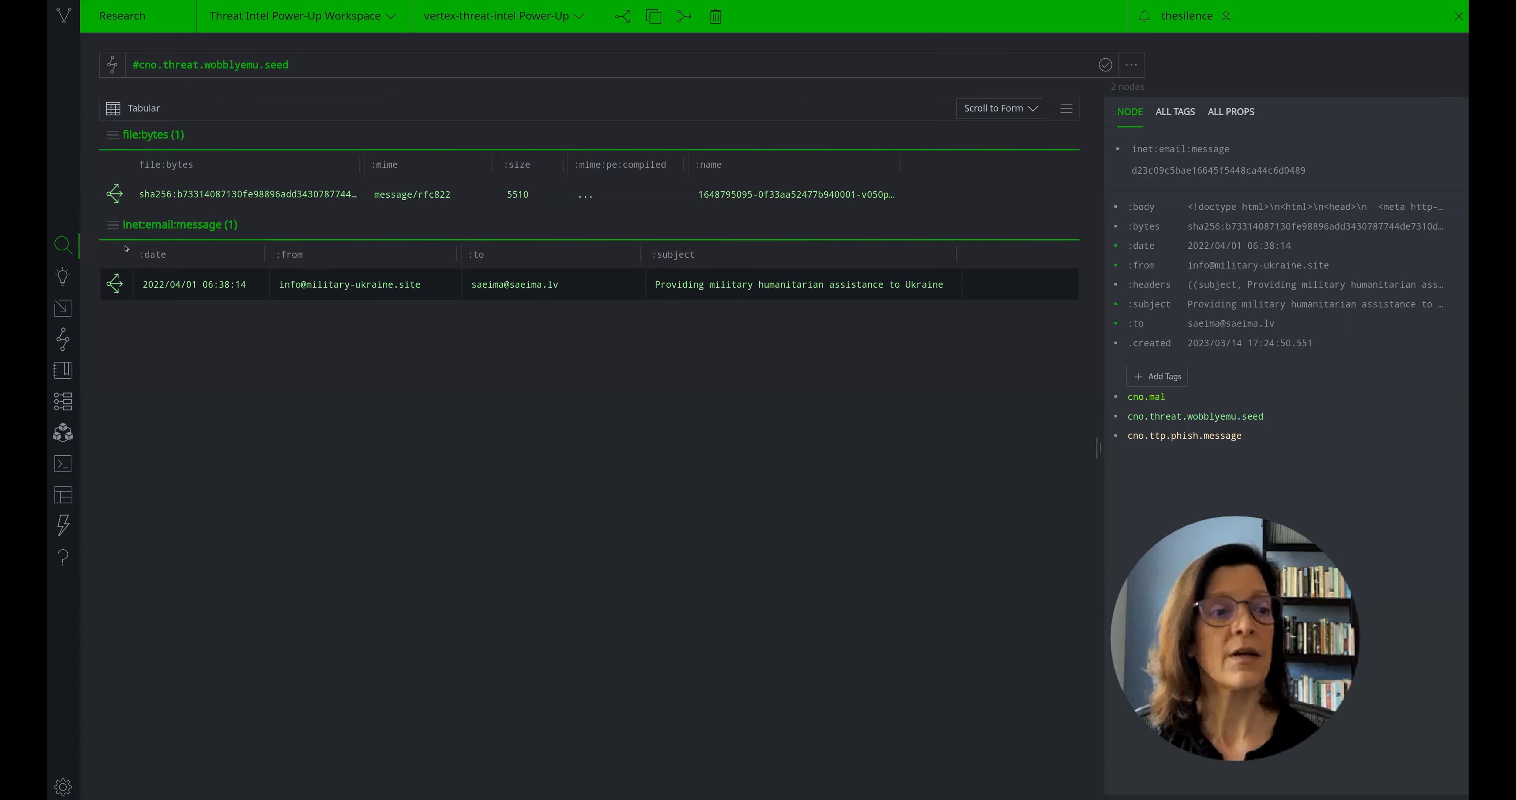
# Step: Explore the nodes adjacent to the email message, inspect the inet:email:message:link node's tags, and return to the Threat Intel workflow
pyautogui.click(114, 284)
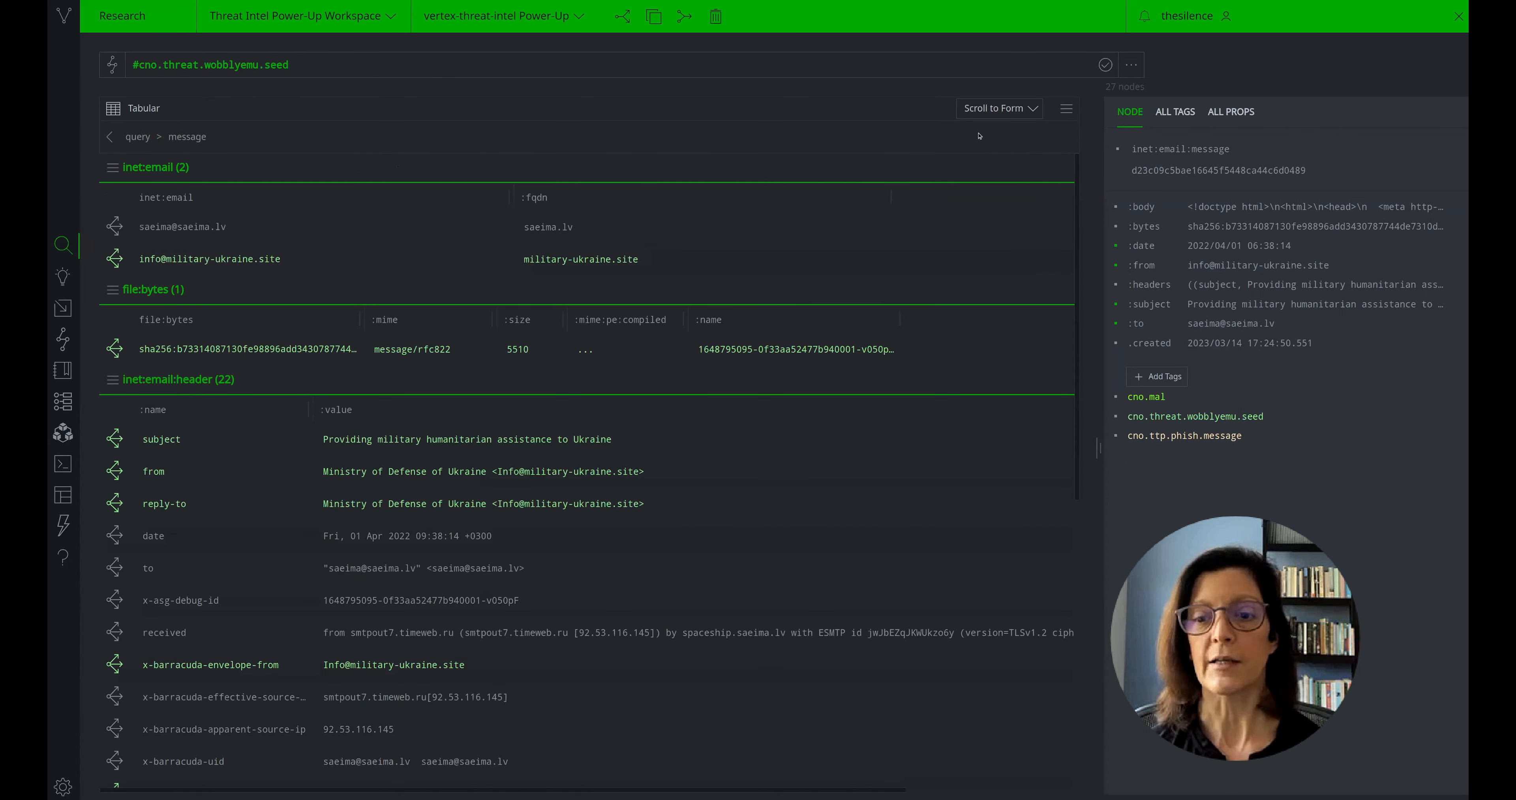
pyautogui.click(994, 108)
pyautogui.click(1022, 199)
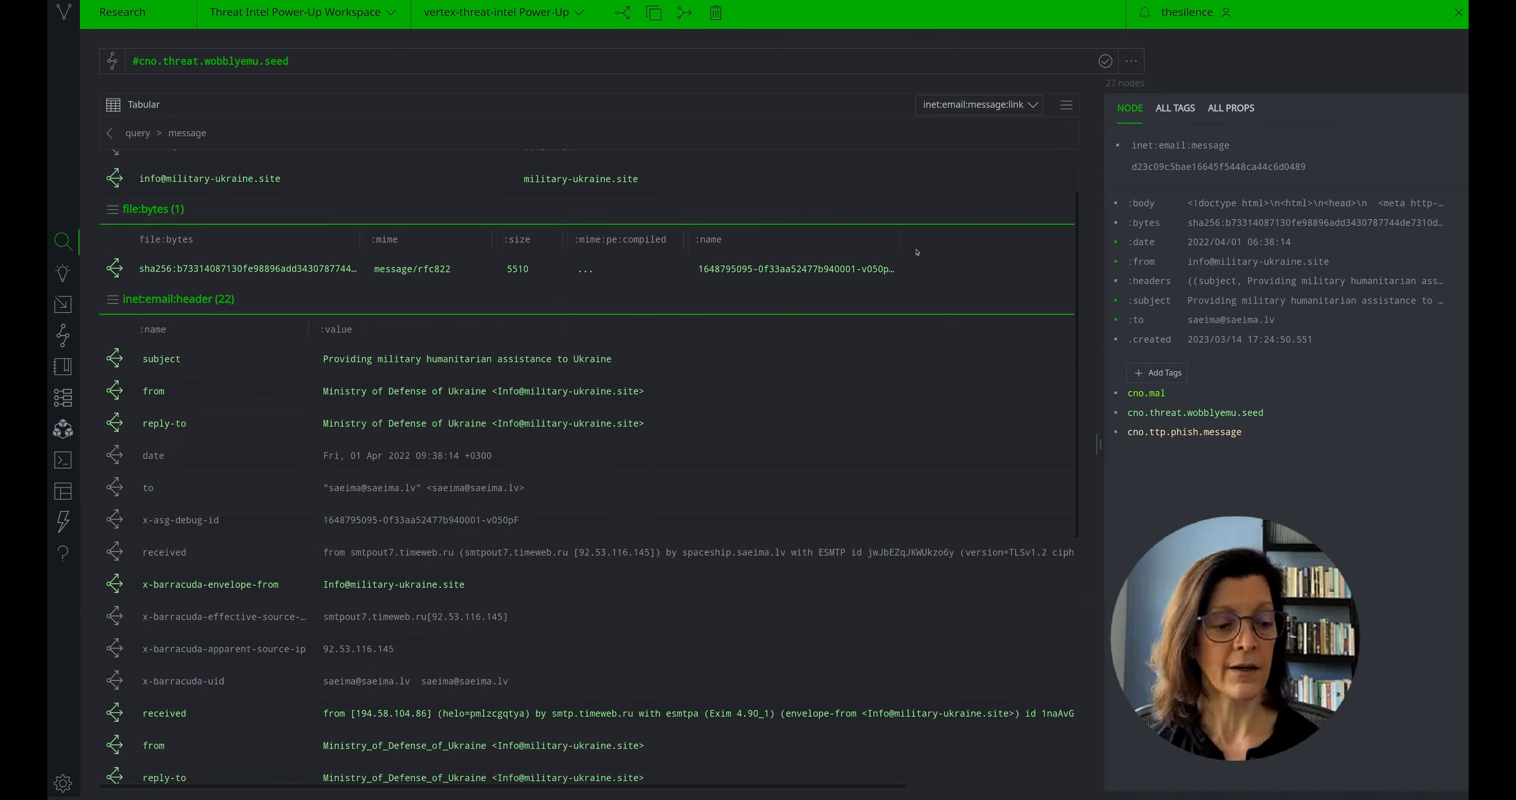
pyautogui.scroll(-3, 558, 640)
pyautogui.click(529, 679)
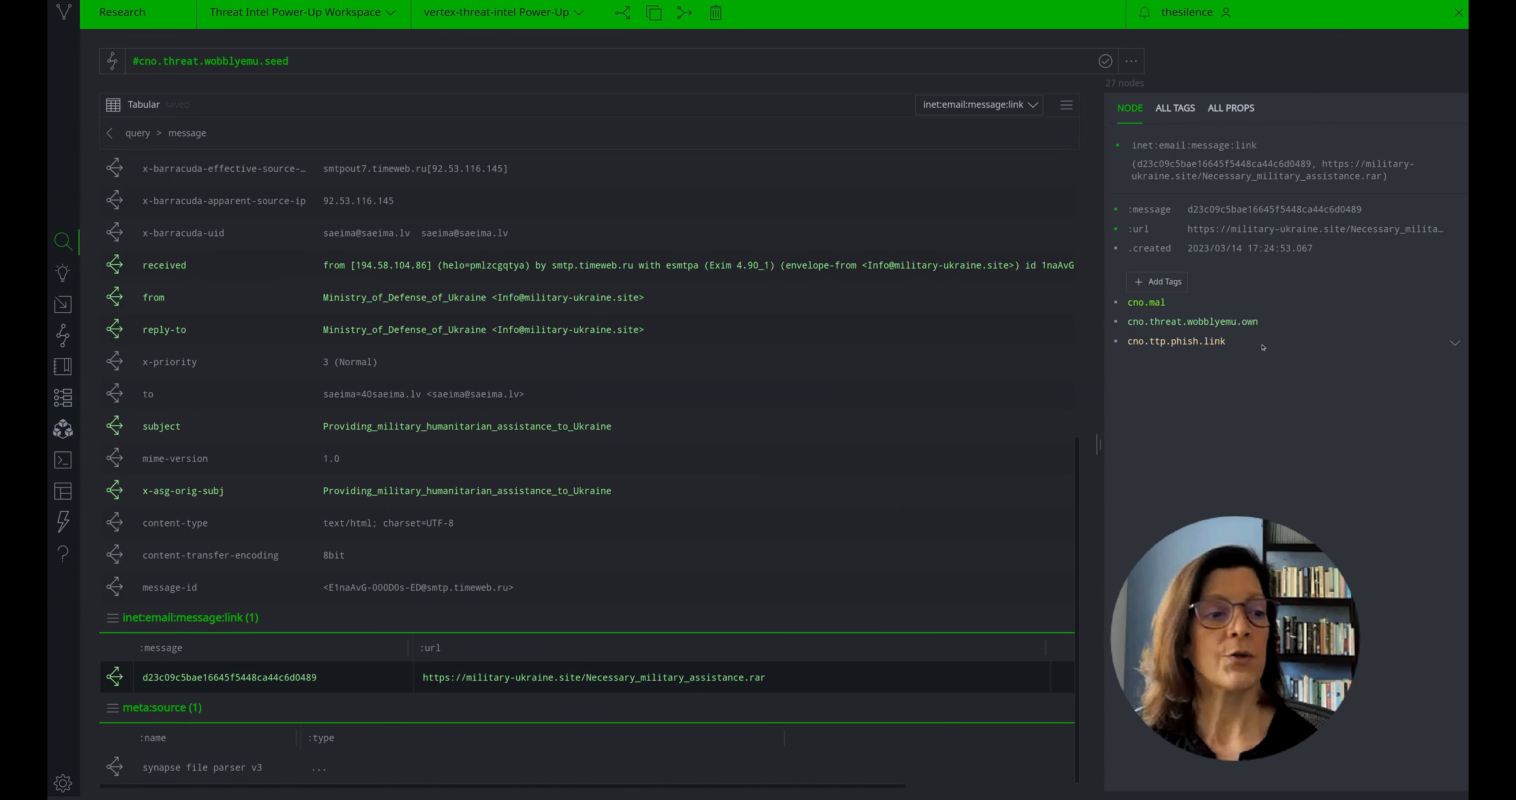
pyautogui.click(63, 397)
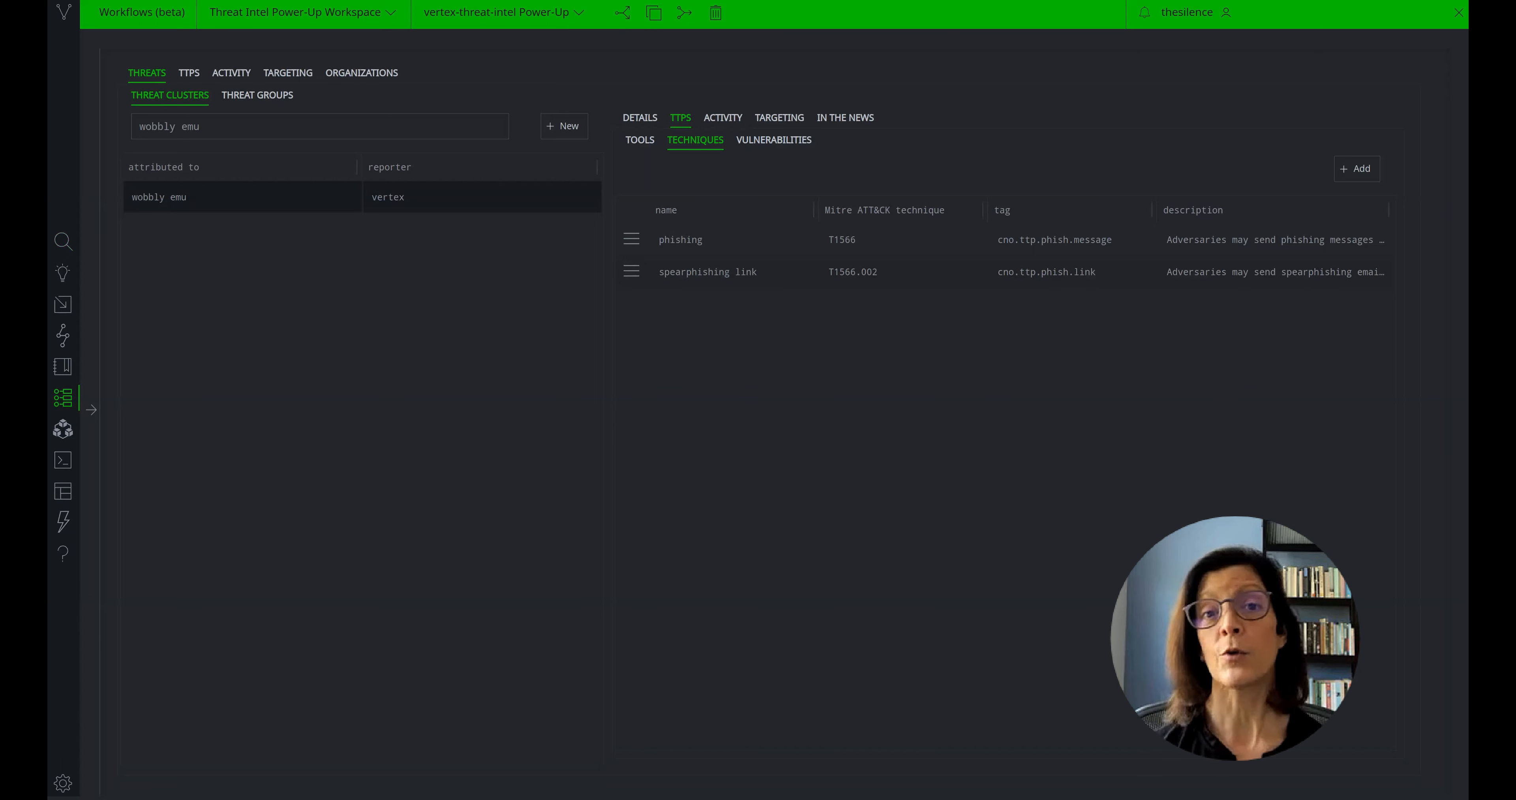
# Step: Go back to the Research tool's seed results and run the query #cno.threat.wobblyemu.seed ou:org:dns:mx*[=saeima.lv]
pyautogui.click(61, 252)
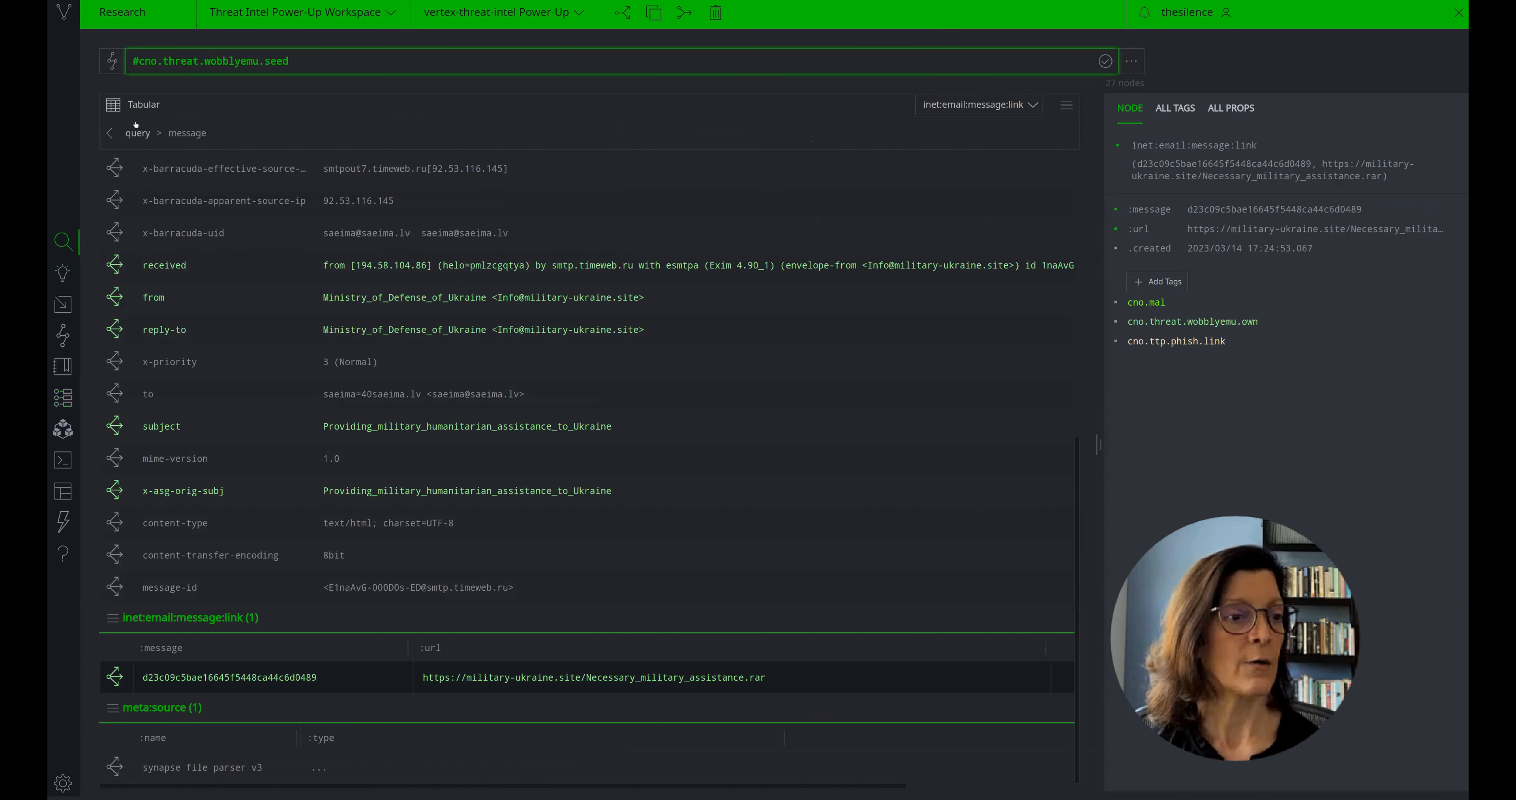
pyautogui.click(139, 133)
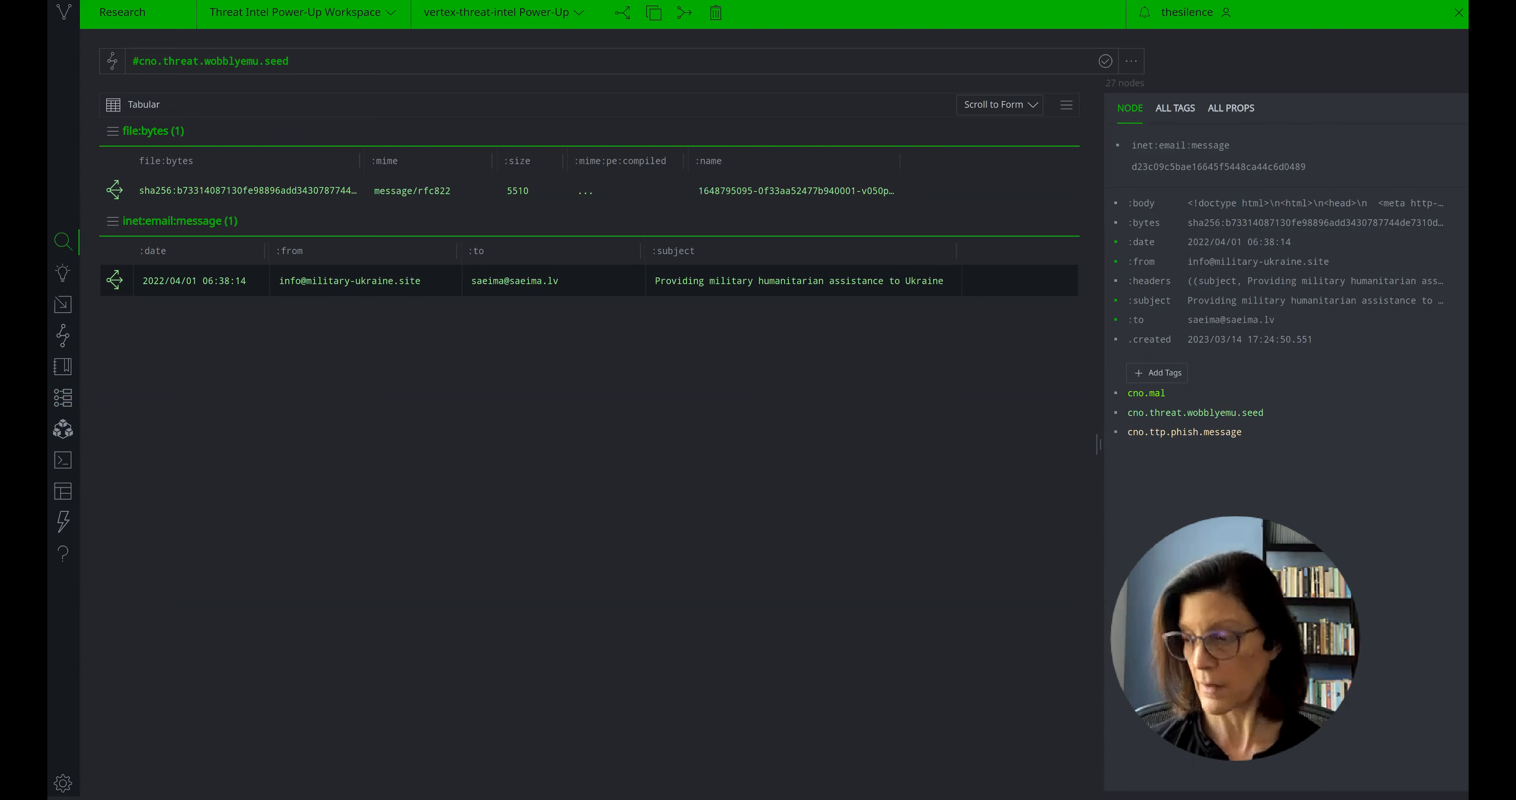
pyautogui.click(488, 61)
pyautogui.hotkey('ctrl', 'a')
pyautogui.hotkey('ctrl', 'v')
pyautogui.press('Return')
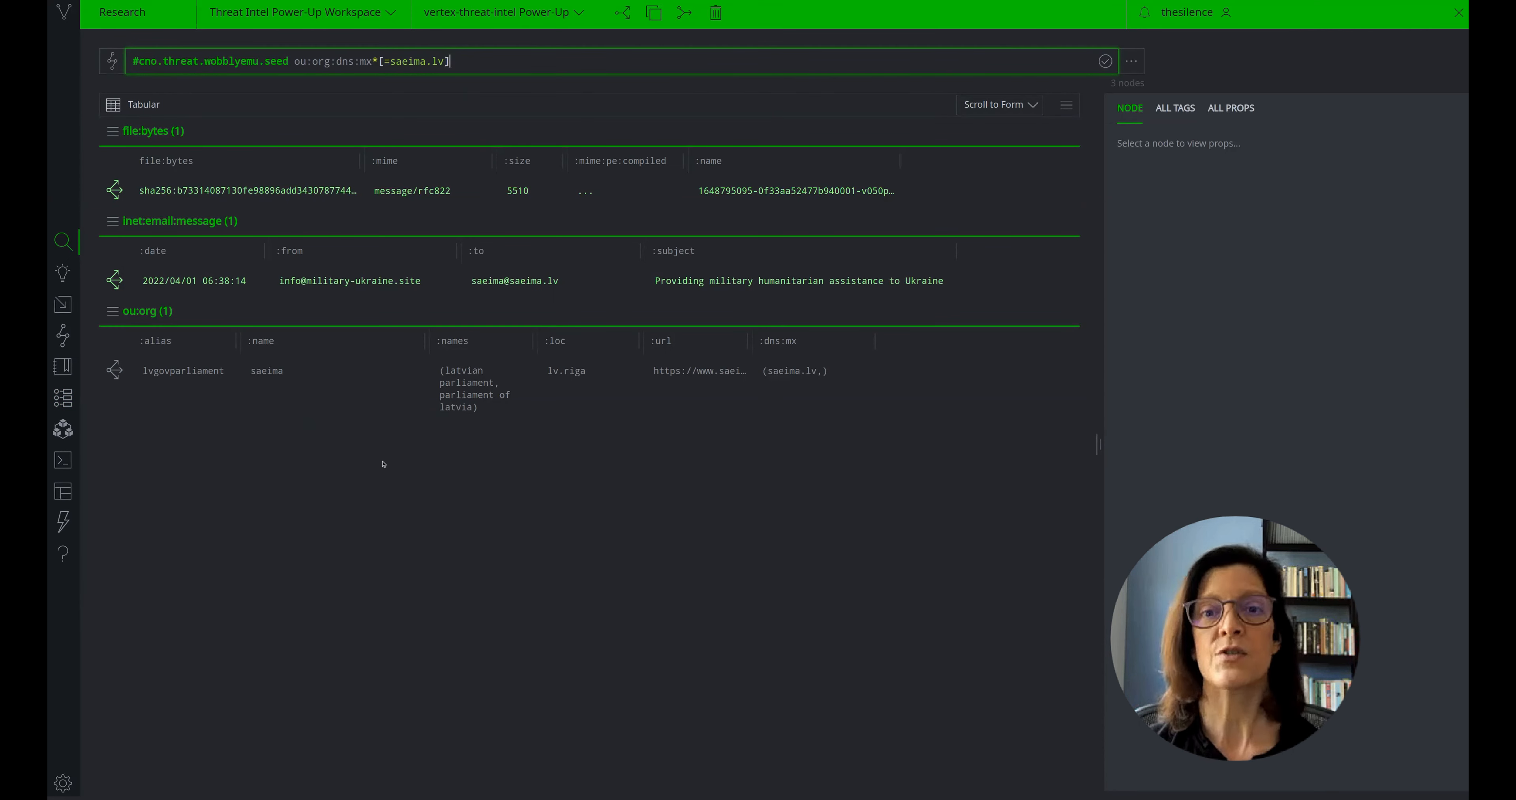
# Step: Copy the date value of the inet:email:message node
pyautogui.click(208, 291)
pyautogui.click(207, 288)
pyautogui.hotkey('ctrl', 'c')
pyautogui.click(297, 572)
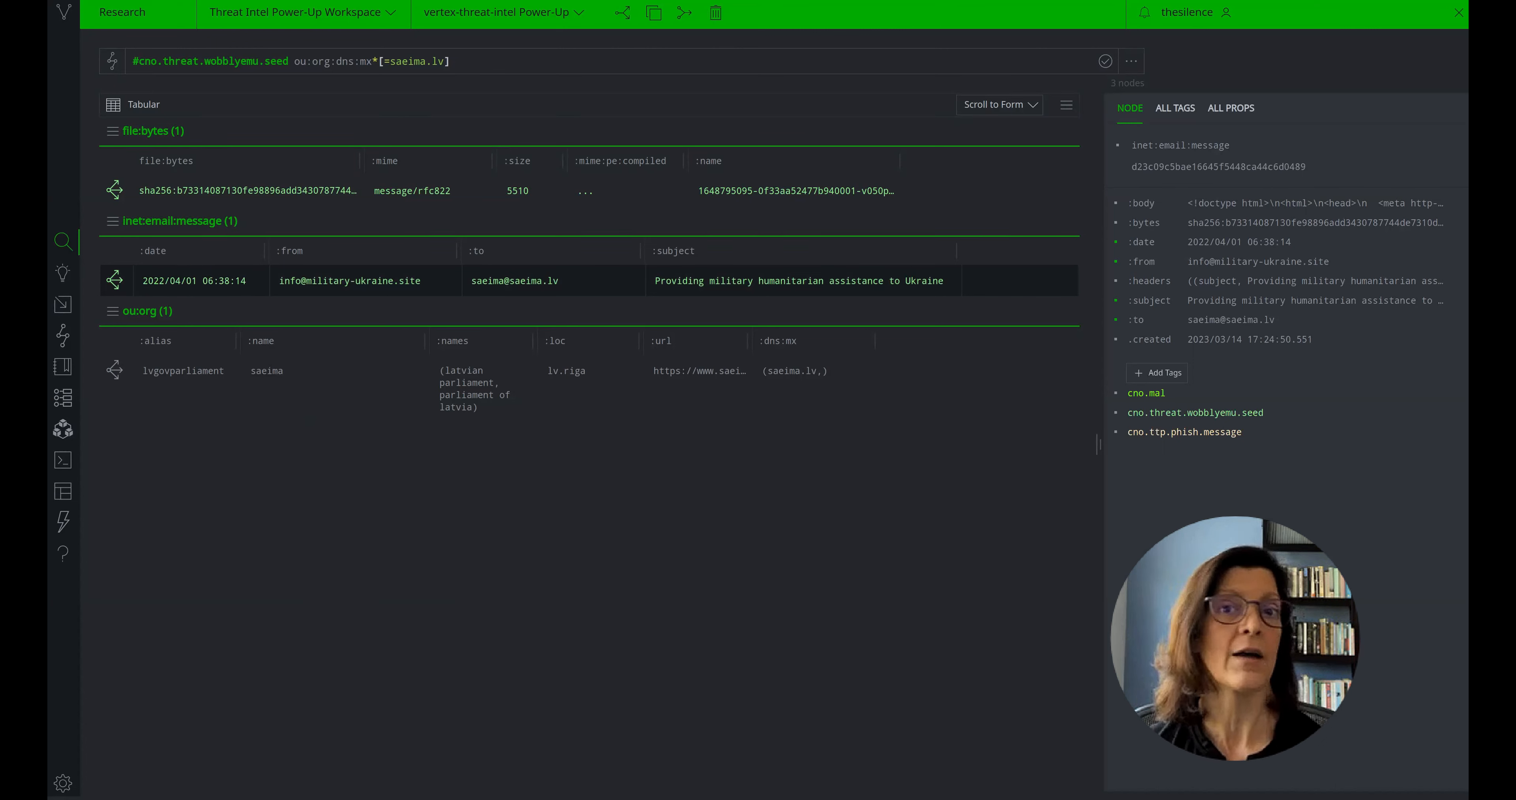
# Step: Create an attack in the Threat Intel workflow with the description "Phishing atempe - latvian parliamentt"
pyautogui.click(66, 399)
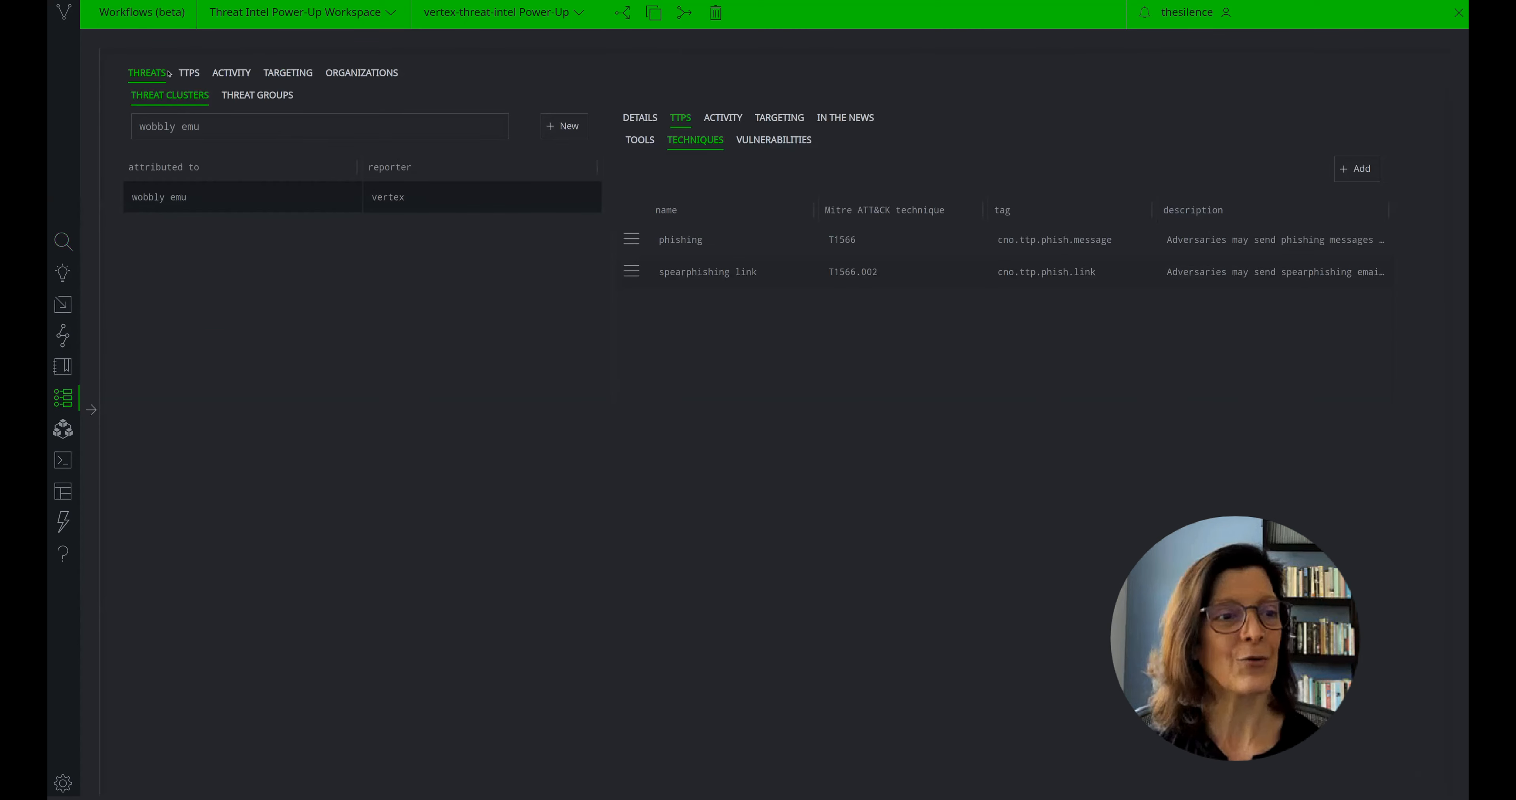
pyautogui.click(190, 72)
pyautogui.click(227, 73)
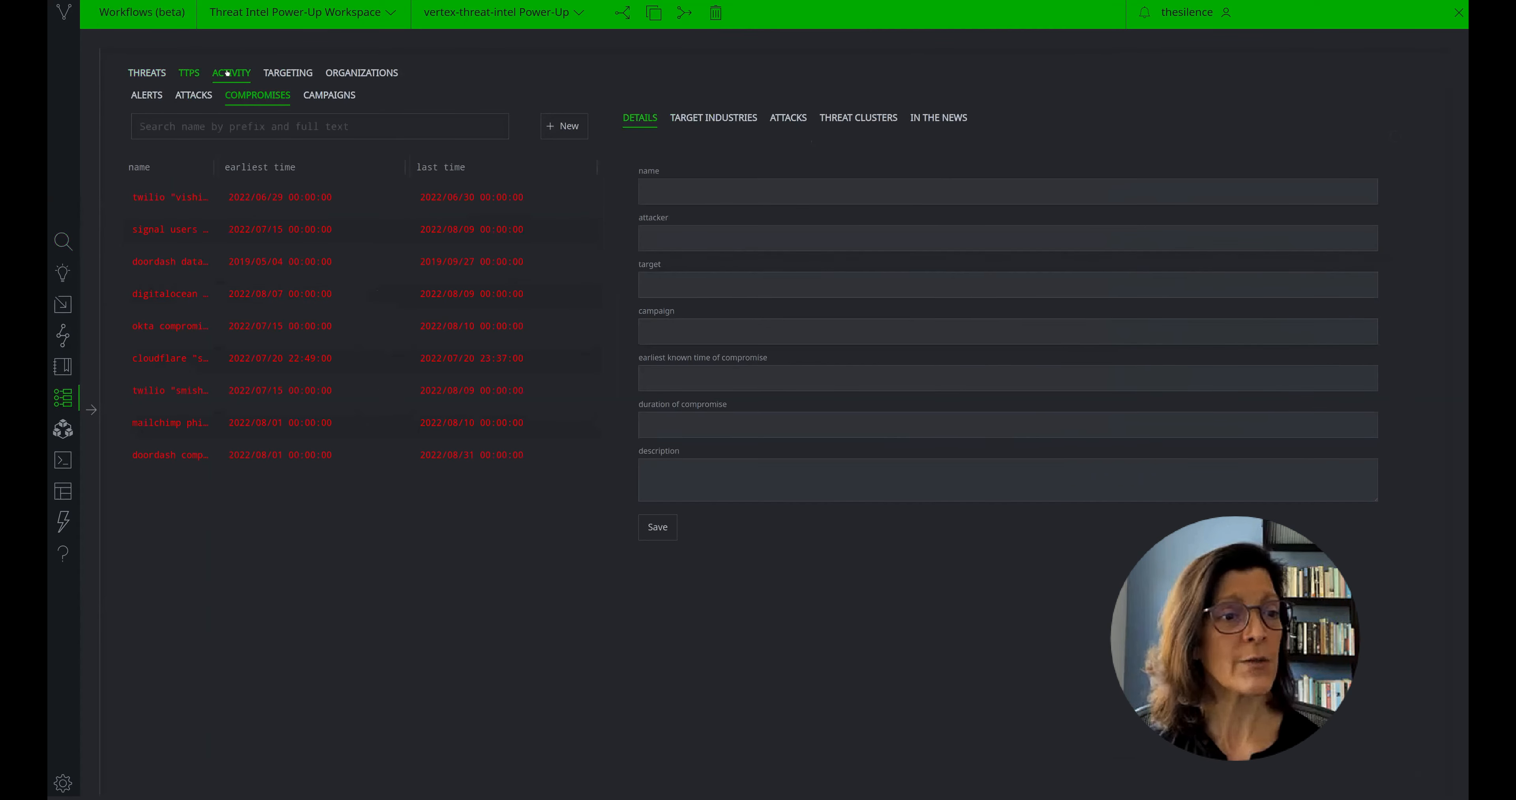
pyautogui.click(194, 95)
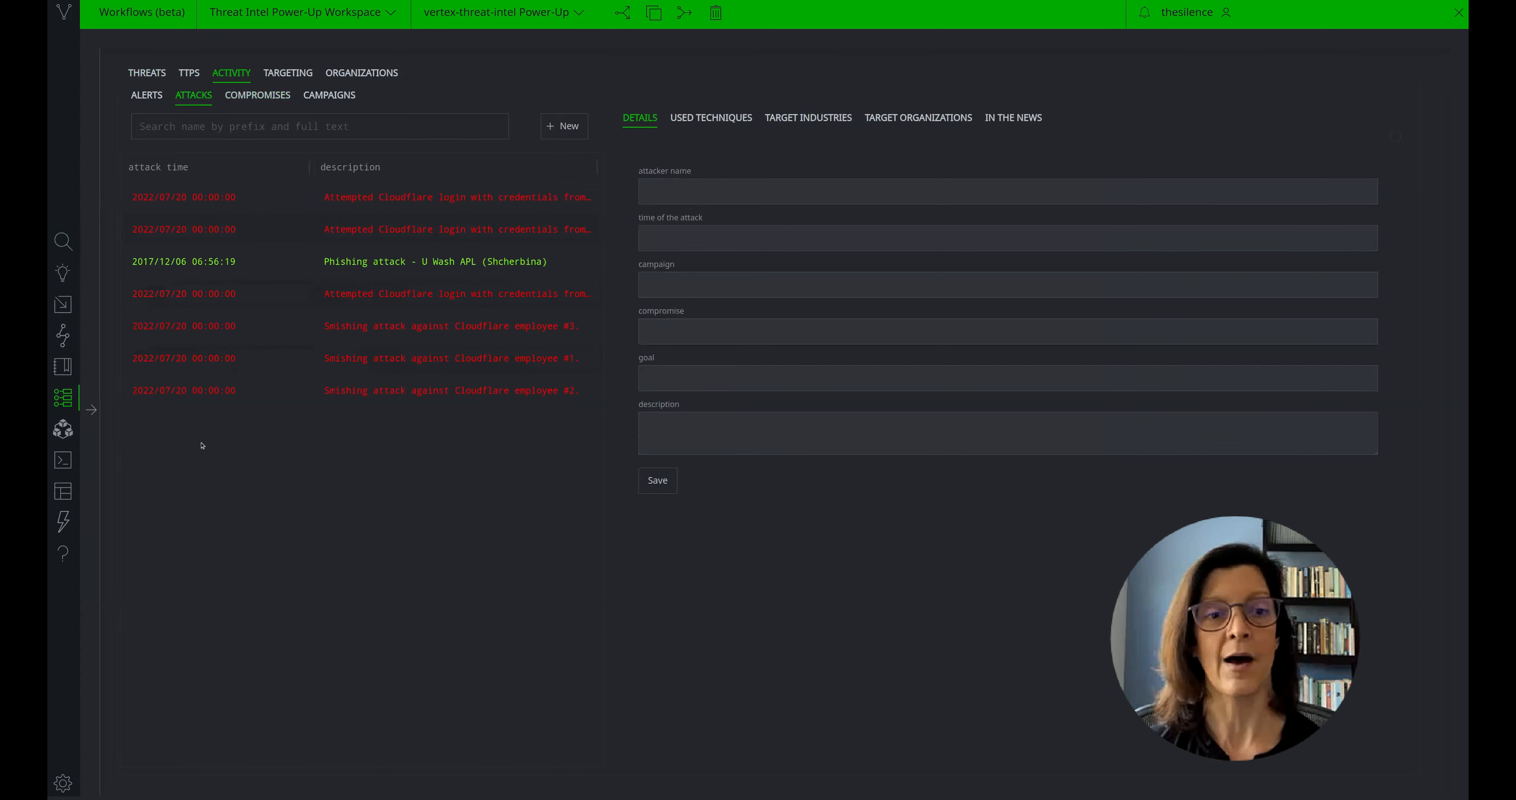
pyautogui.click(564, 125)
pyautogui.write('Ph')
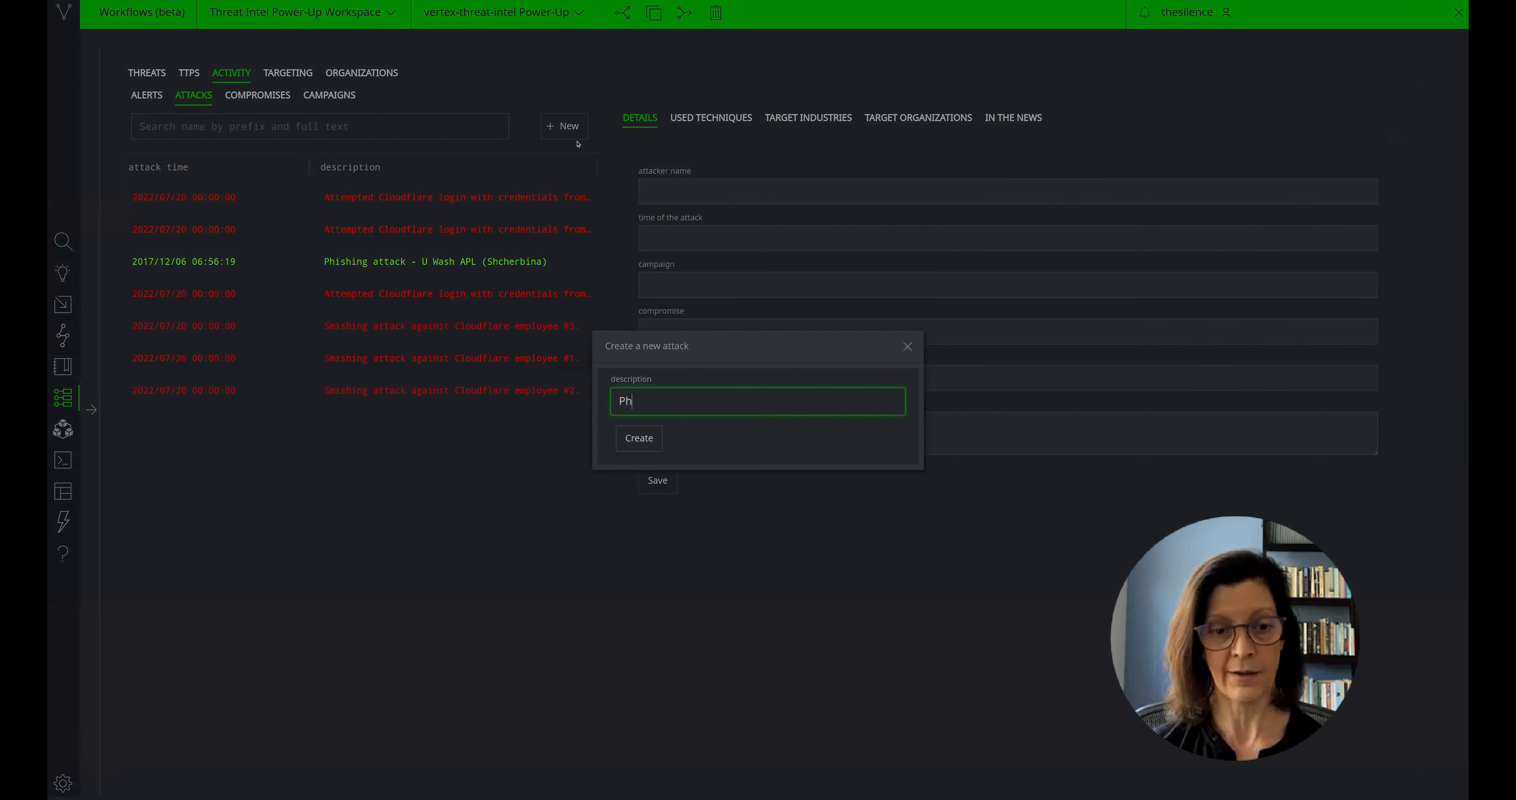
pyautogui.write('ishing atempe')
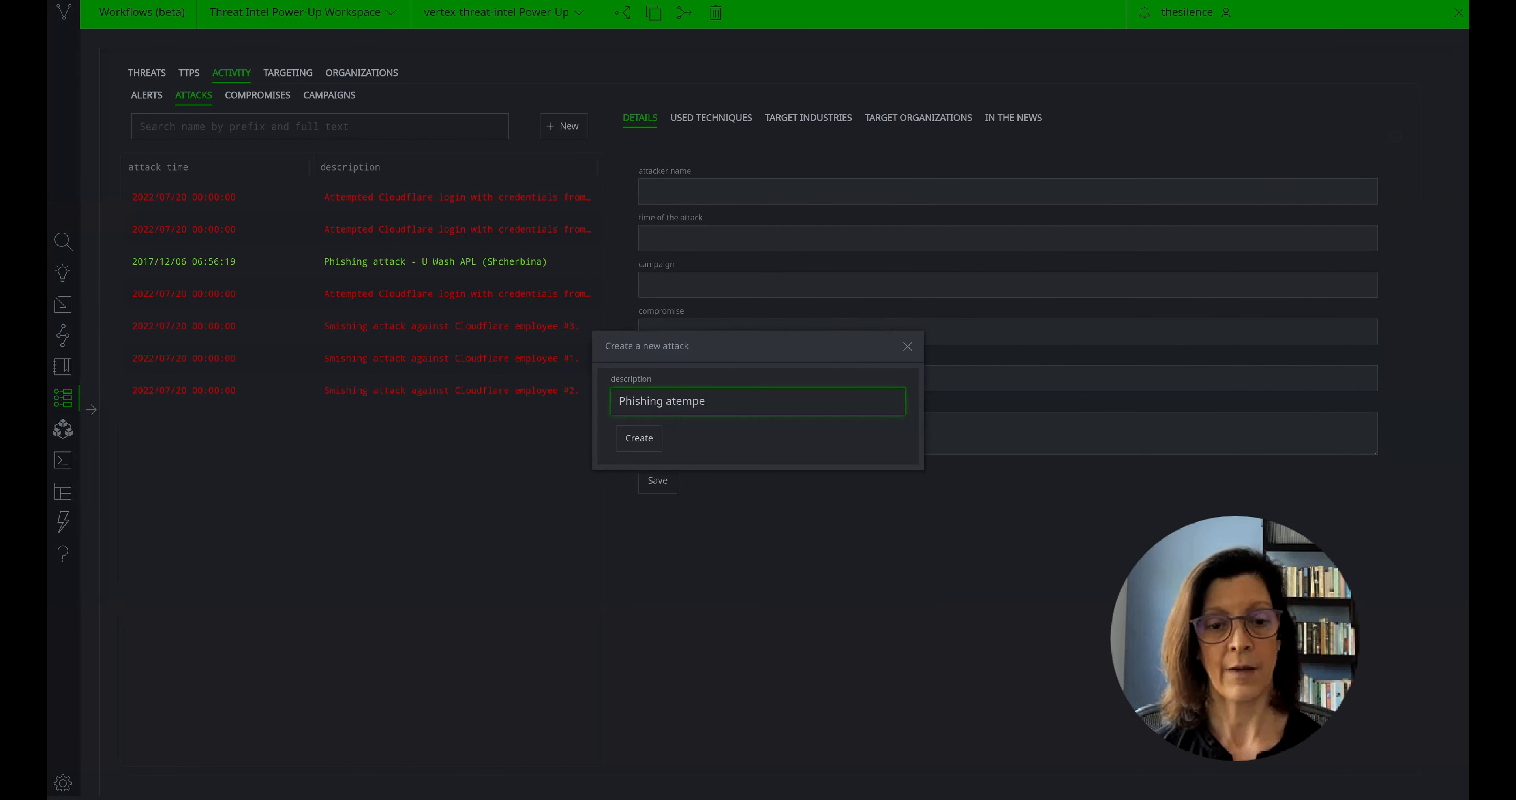
pyautogui.write(' - latvian')
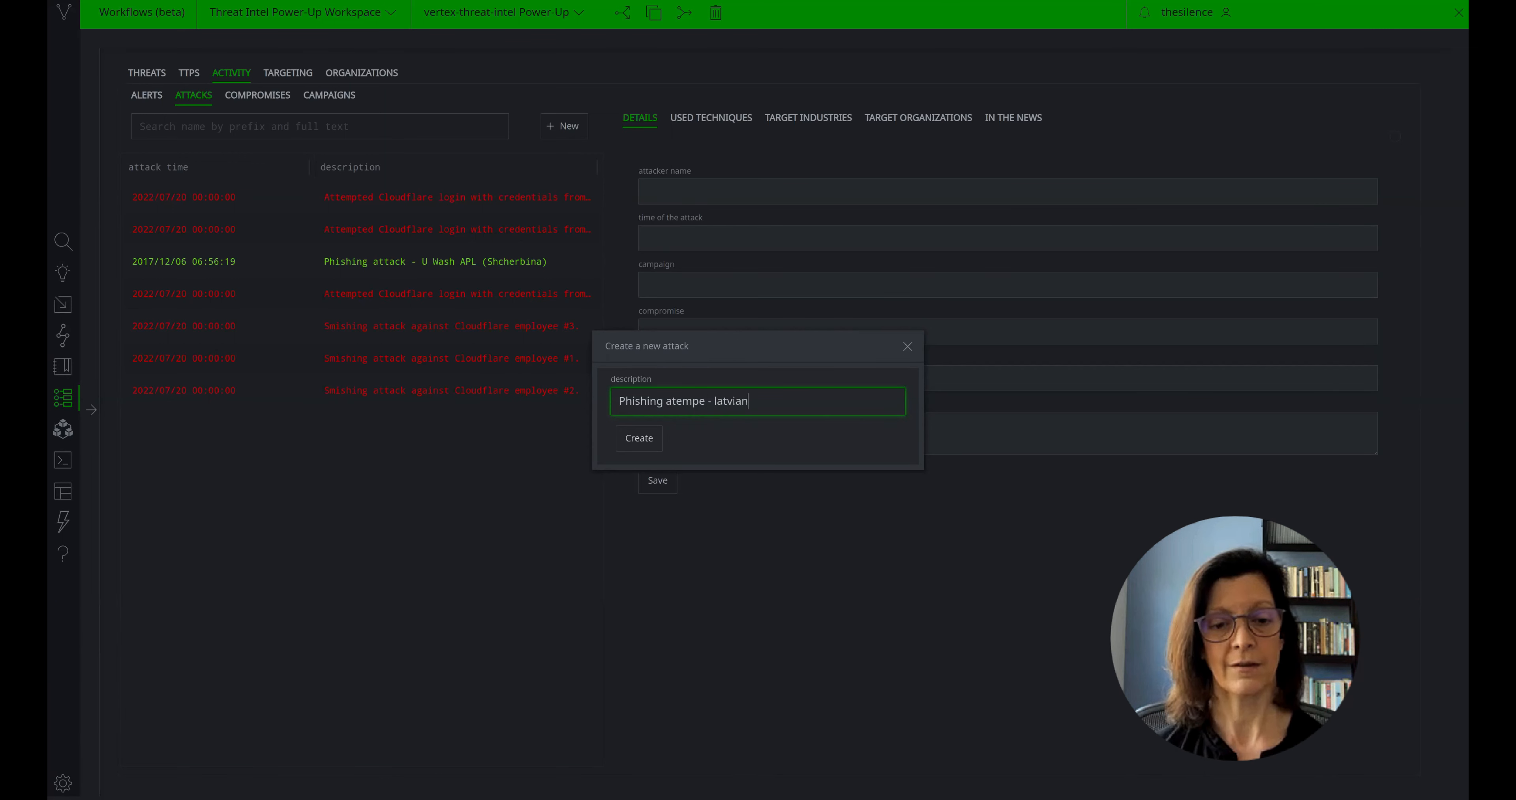
pyautogui.write(' parliamentt')
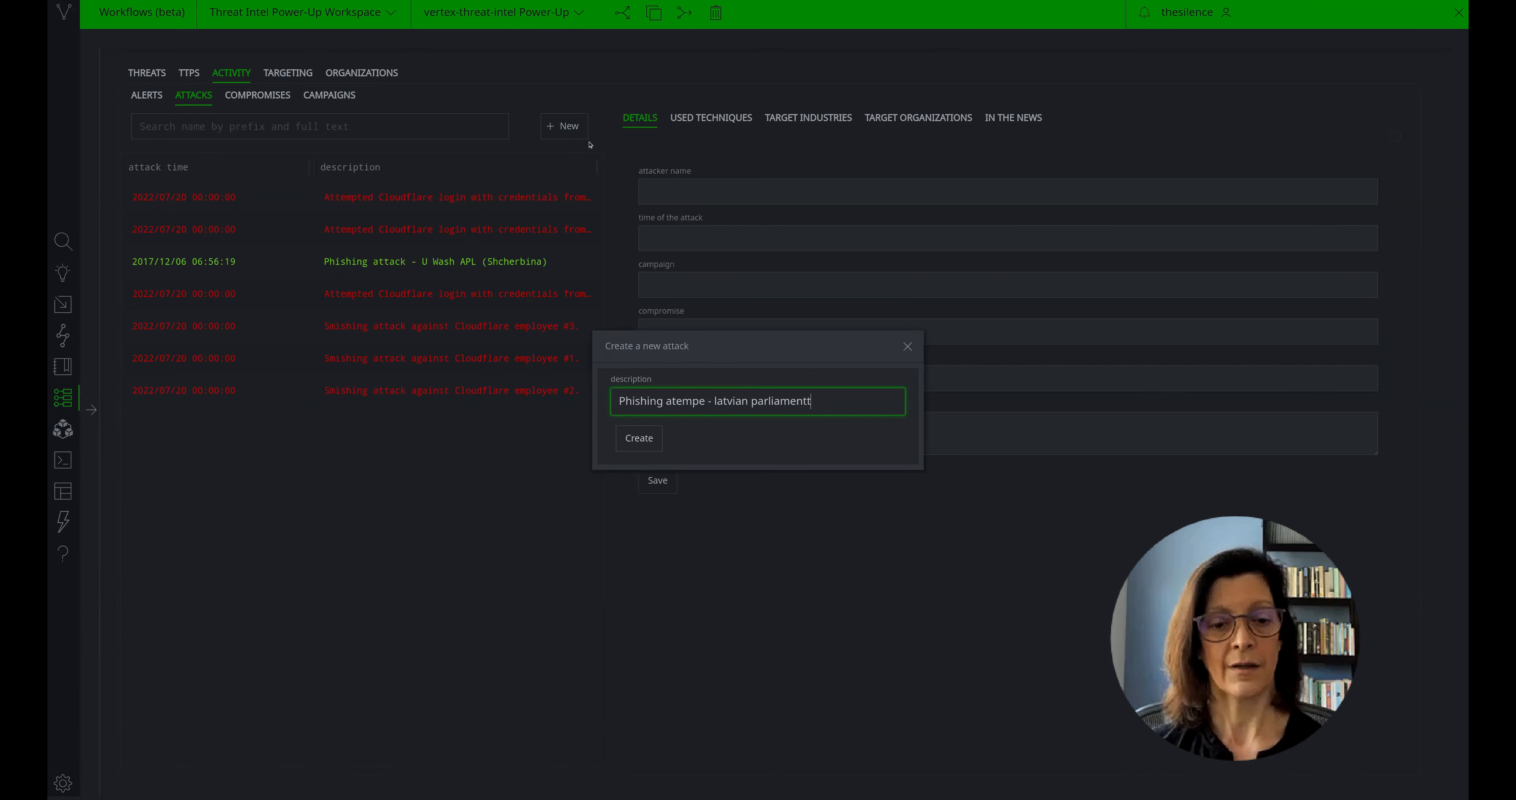
pyautogui.click(638, 438)
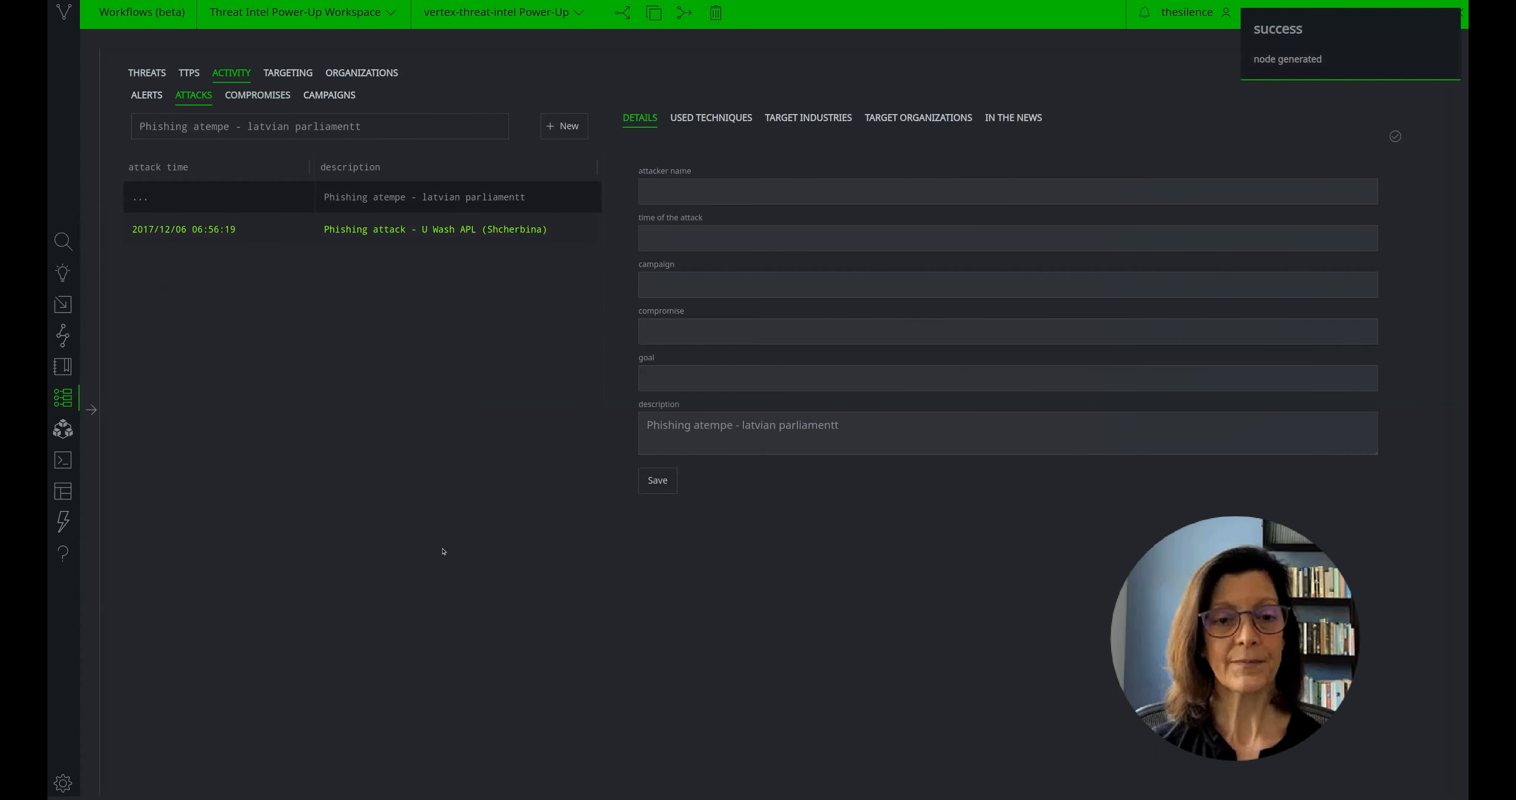
# Step: Set the Latvian parliament phishing attack's time to the copied value 2022/04/01 06:38:14
pyautogui.click(670, 238)
pyautogui.hotkey('ctrl', 'v')
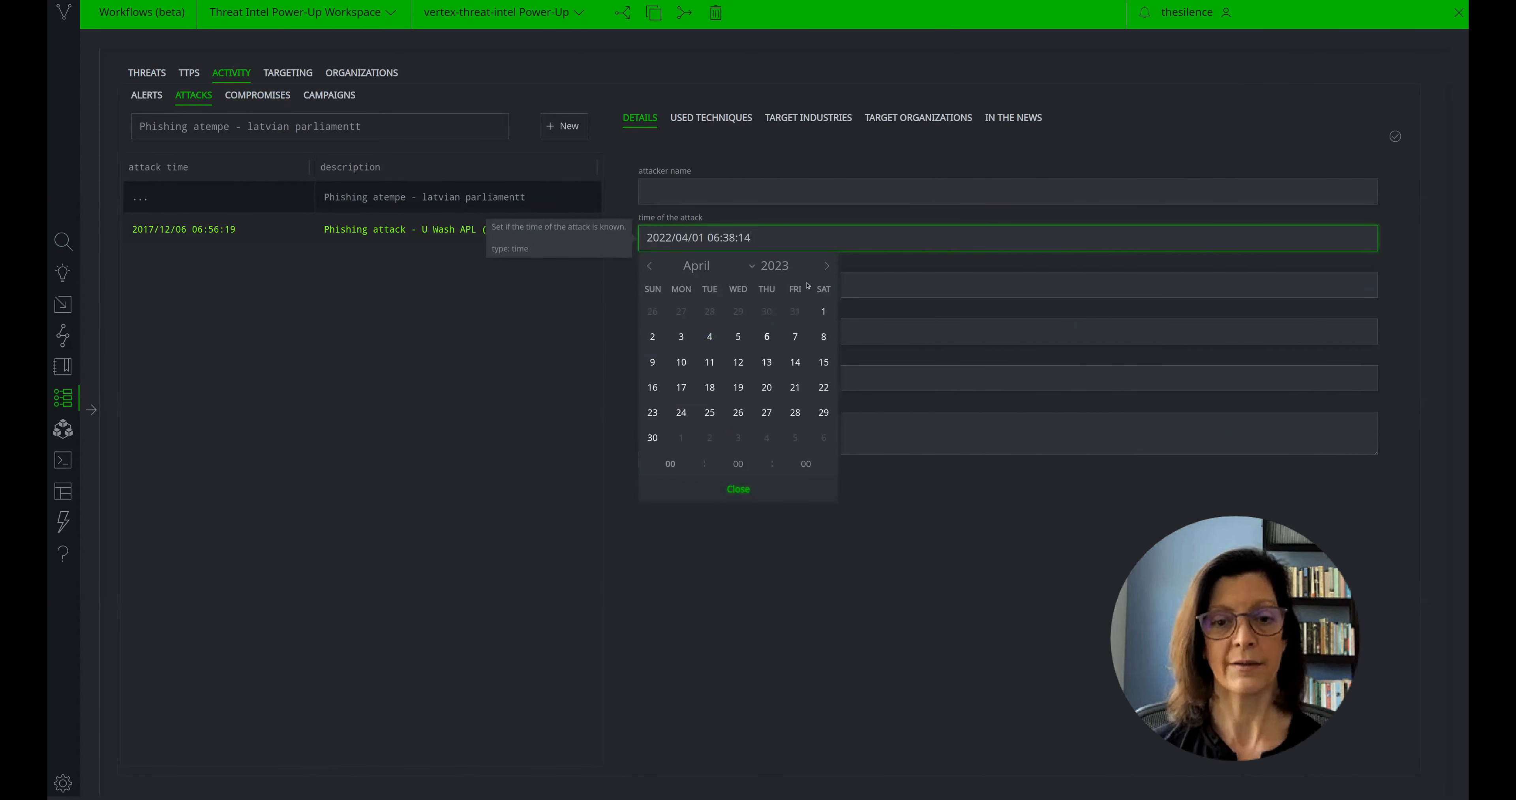
pyautogui.press('Return')
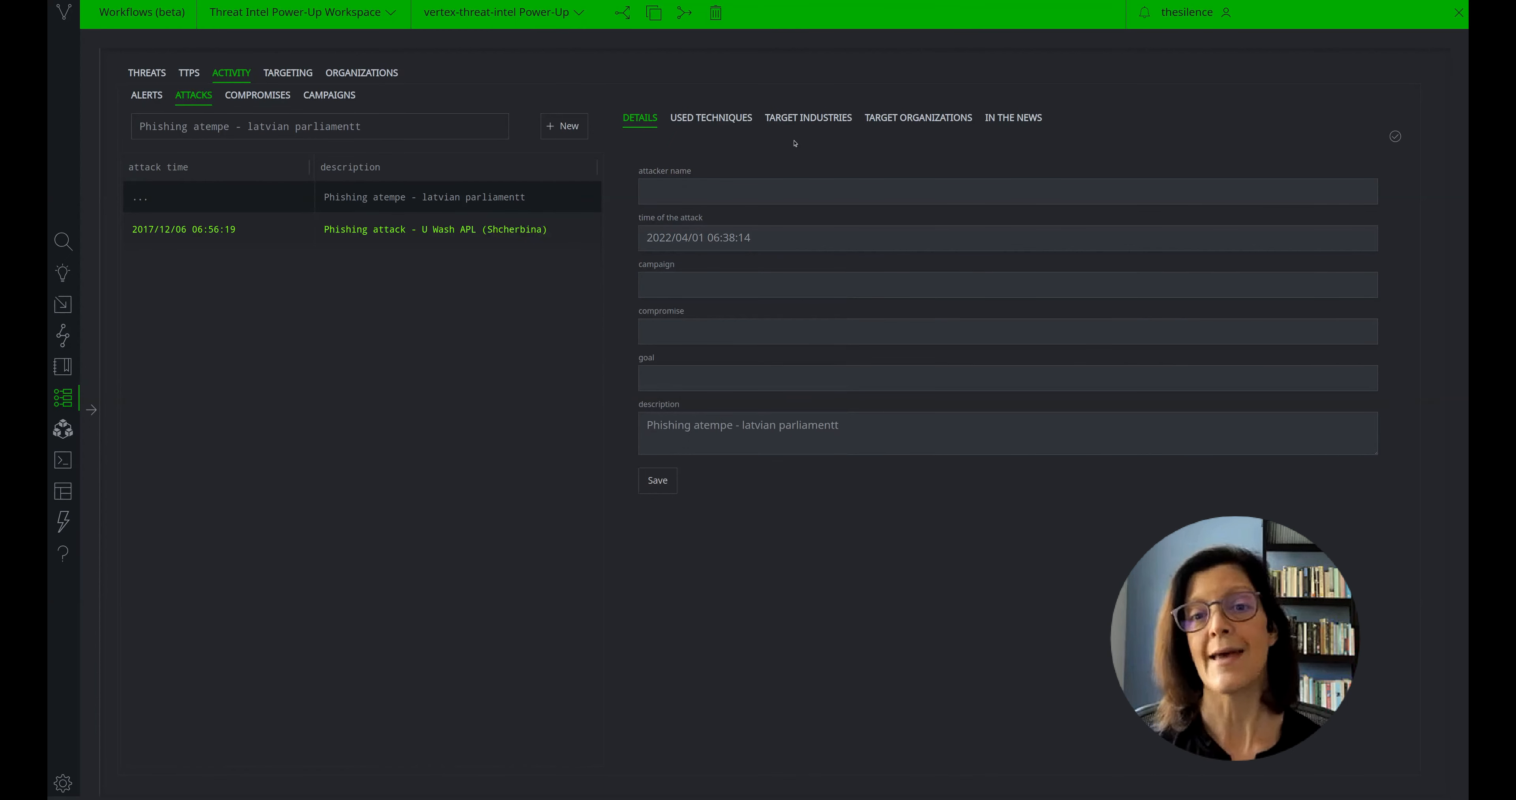
# Step: Link the target industry "government - national" to the Latvian parliament phishing attack
pyautogui.click(807, 119)
pyautogui.click(1380, 148)
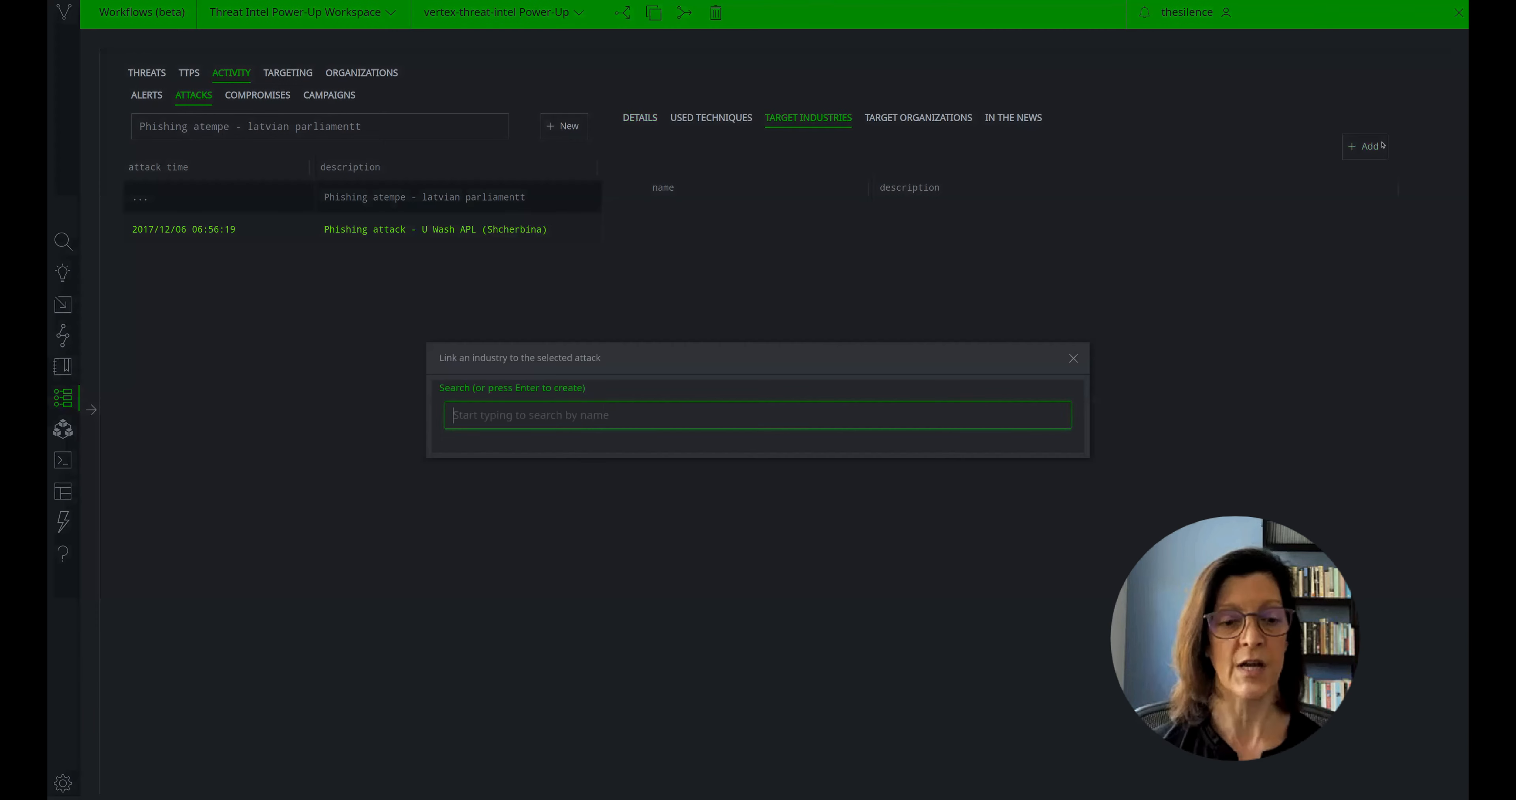
pyautogui.write('g')
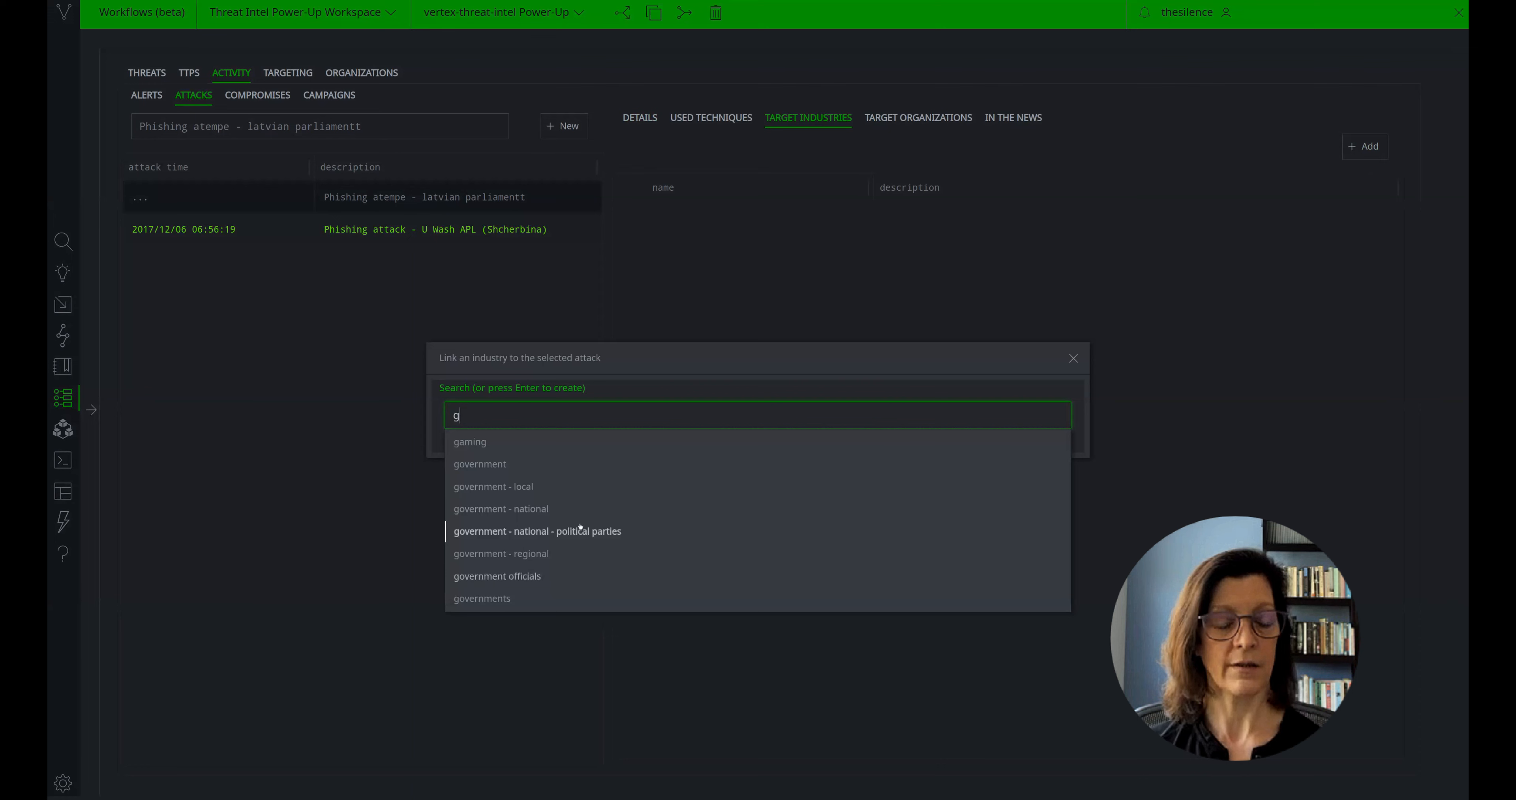
pyautogui.click(559, 512)
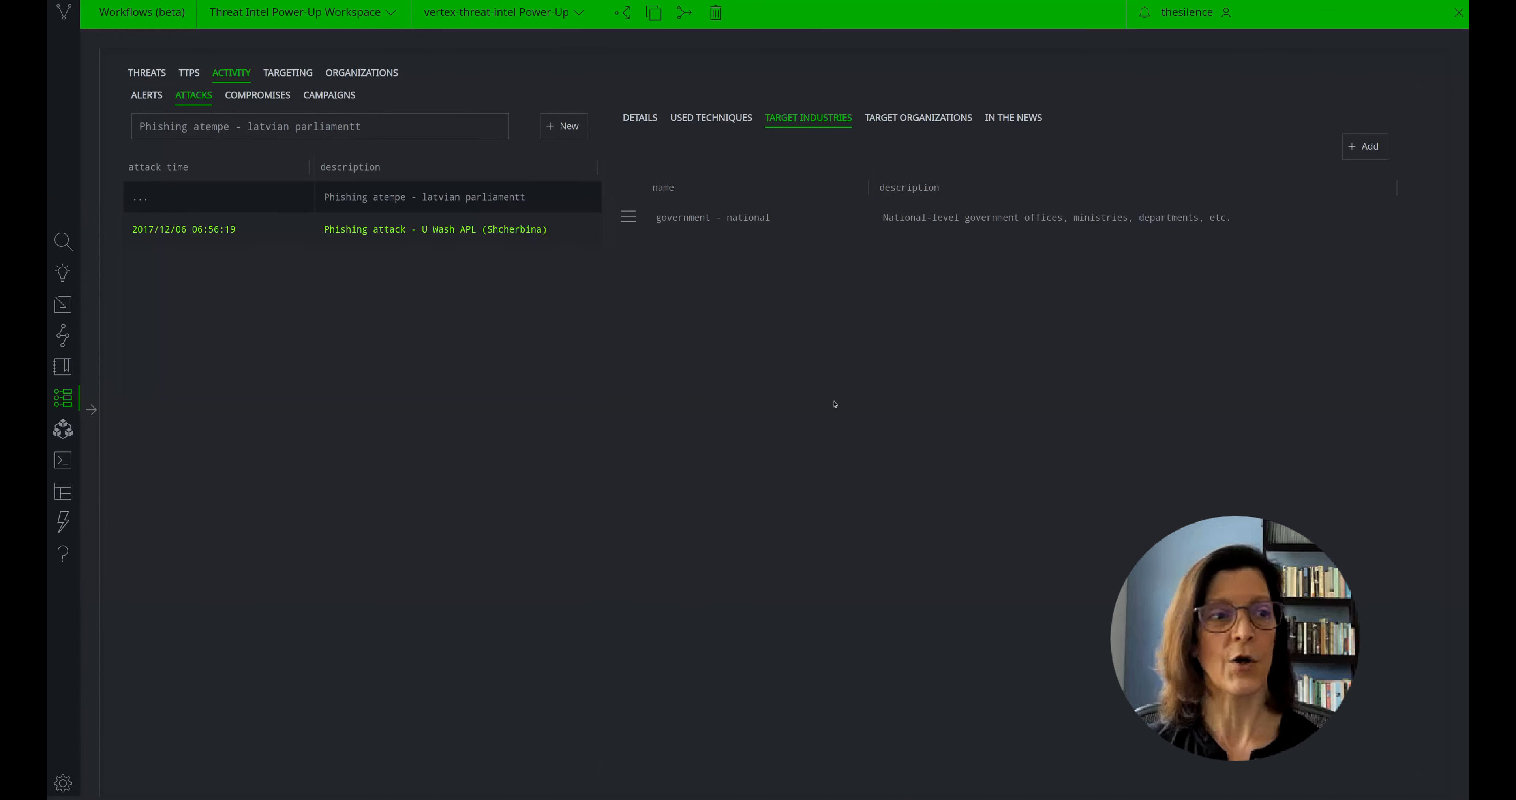
# Step: Link the "Phishing atempe - latvian parliamentt" attack to the wobbly emu threat cluster's activity
pyautogui.click(148, 69)
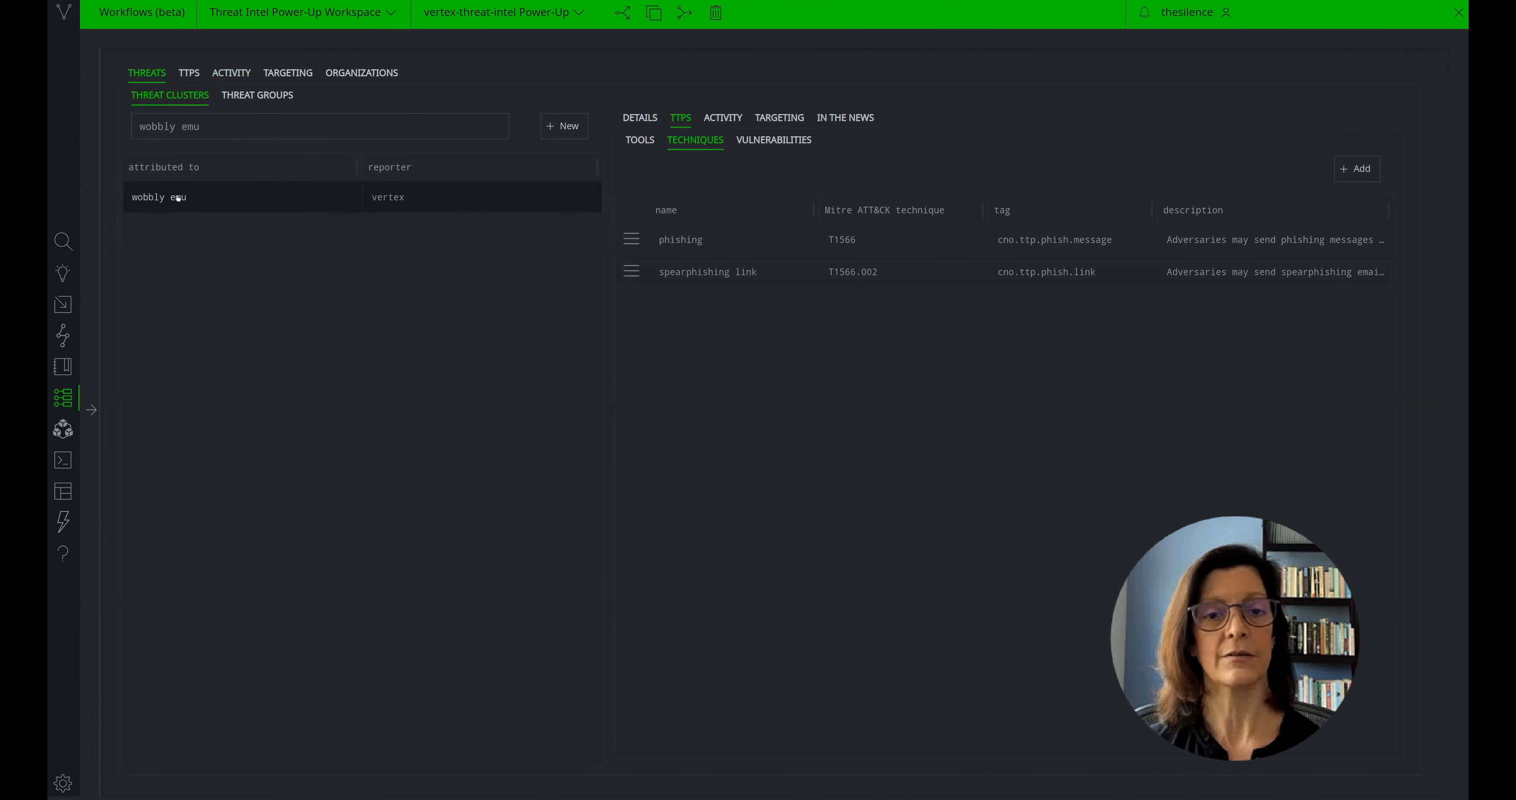
pyautogui.click(723, 118)
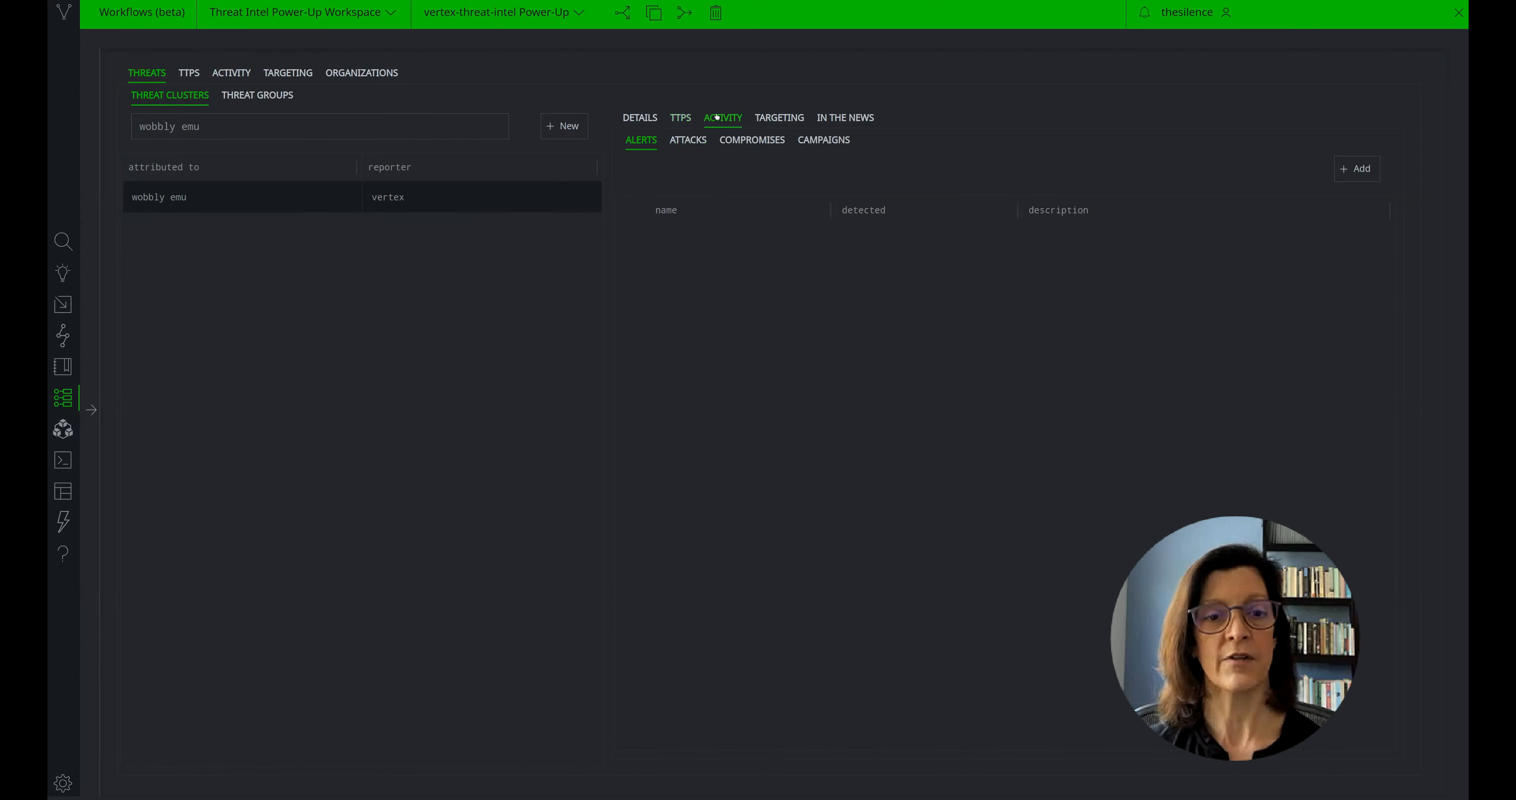
pyautogui.click(690, 141)
pyautogui.click(1356, 169)
pyautogui.write('Phi')
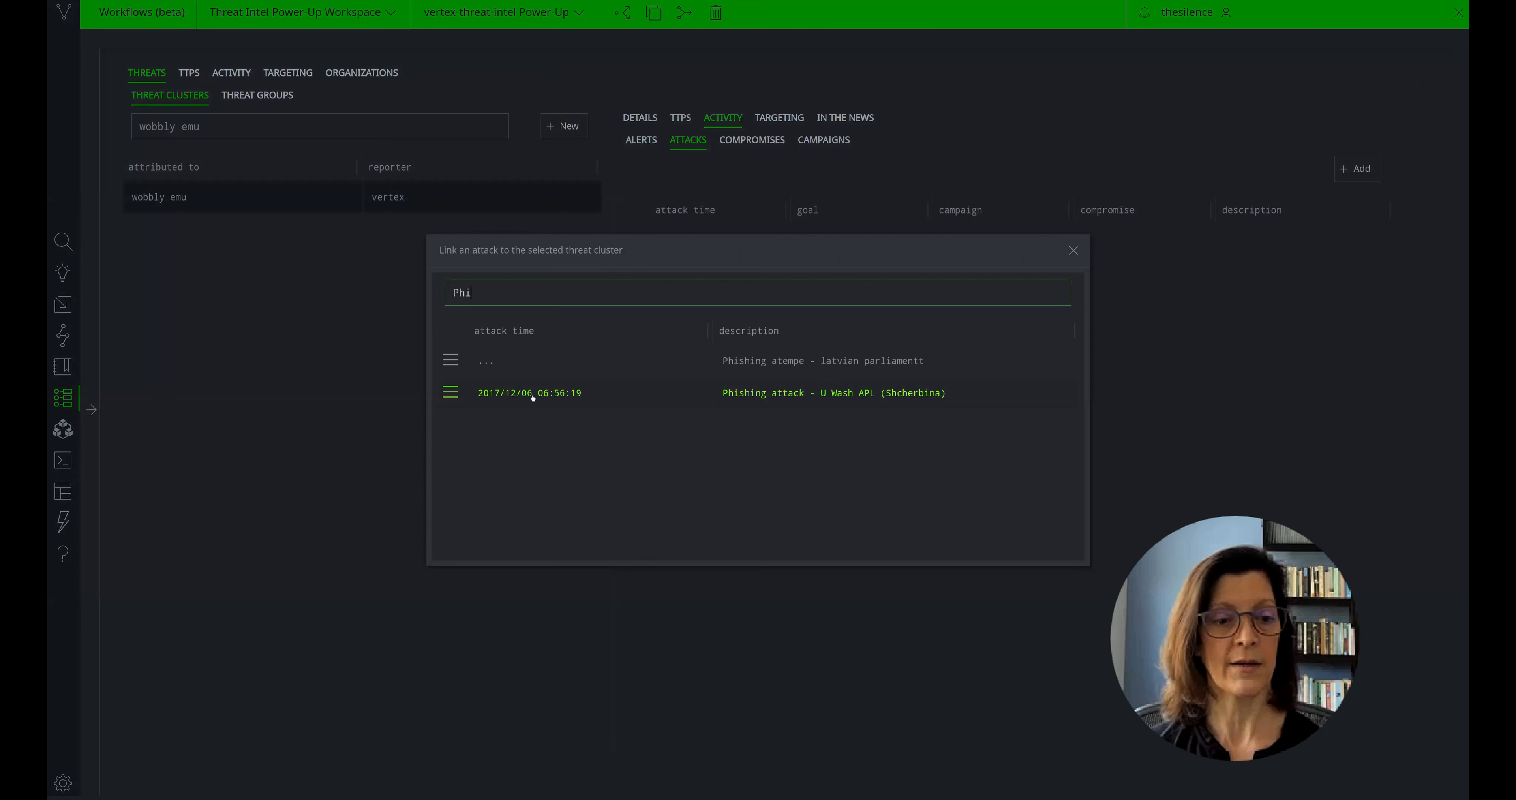
pyautogui.click(450, 360)
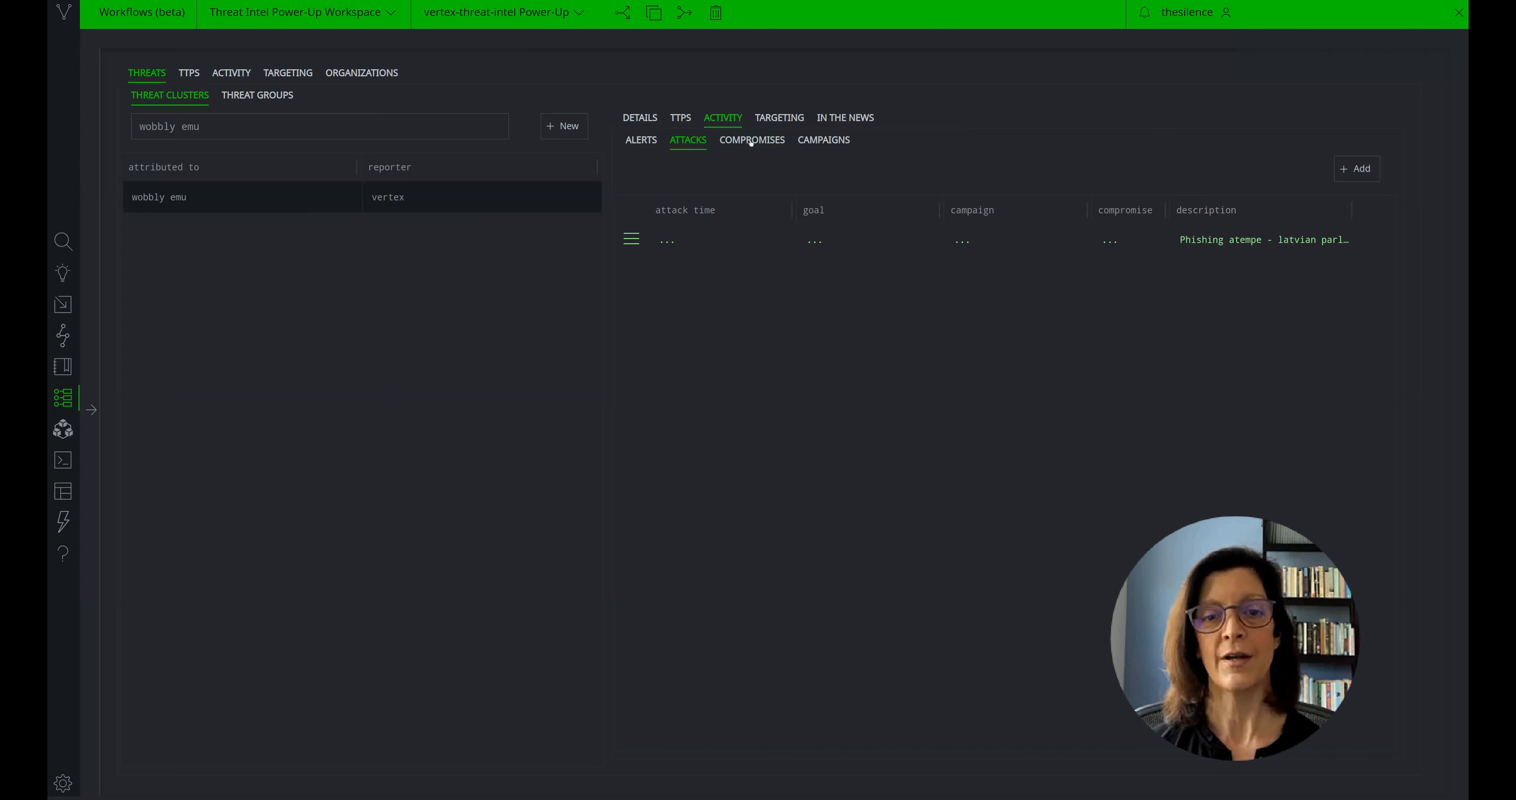
# Step: Add latvia as a targeted country of the wobbly emu threat cluster
pyautogui.click(776, 118)
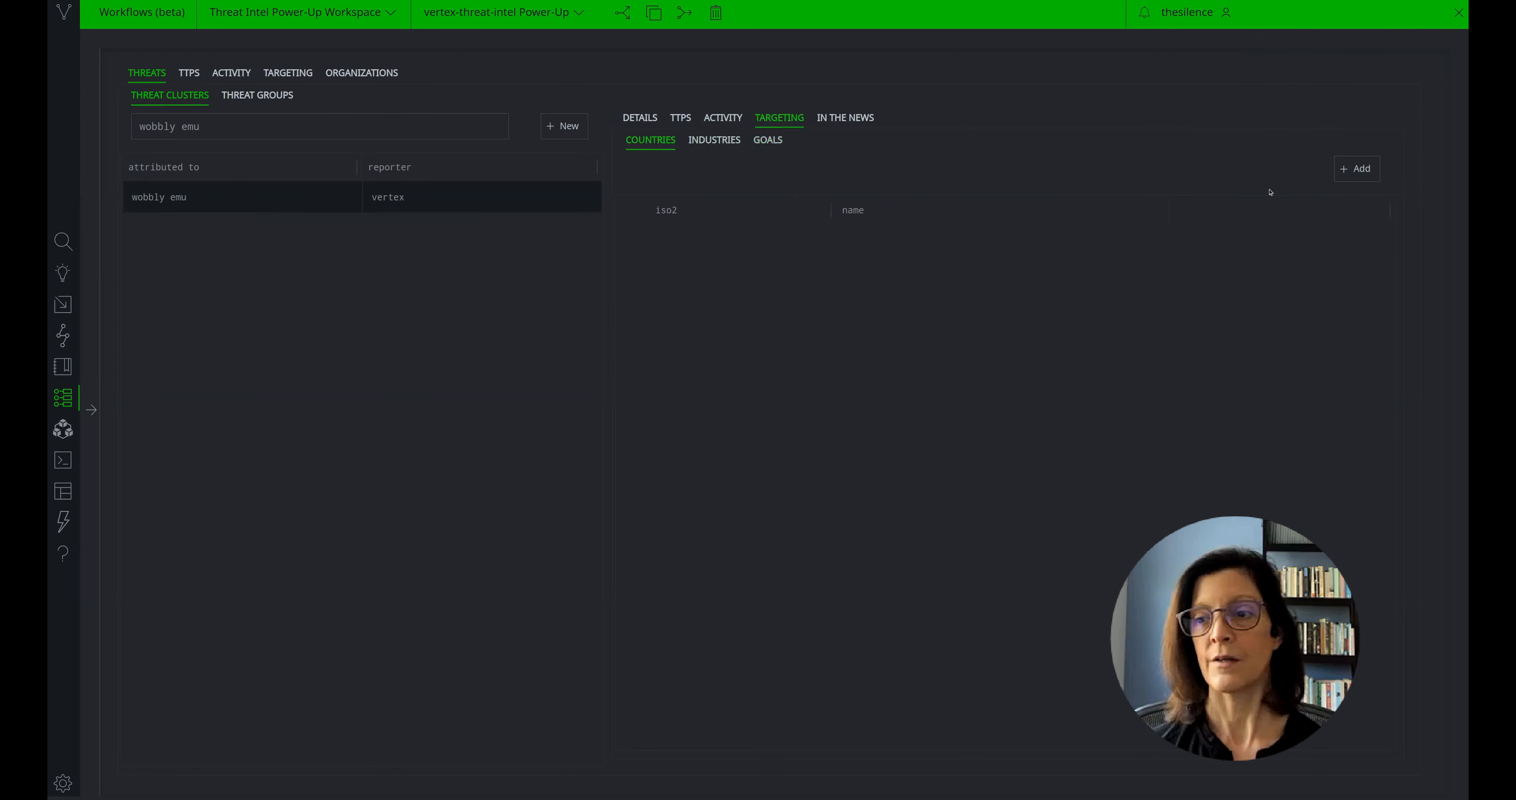
pyautogui.click(1377, 169)
pyautogui.write('lat')
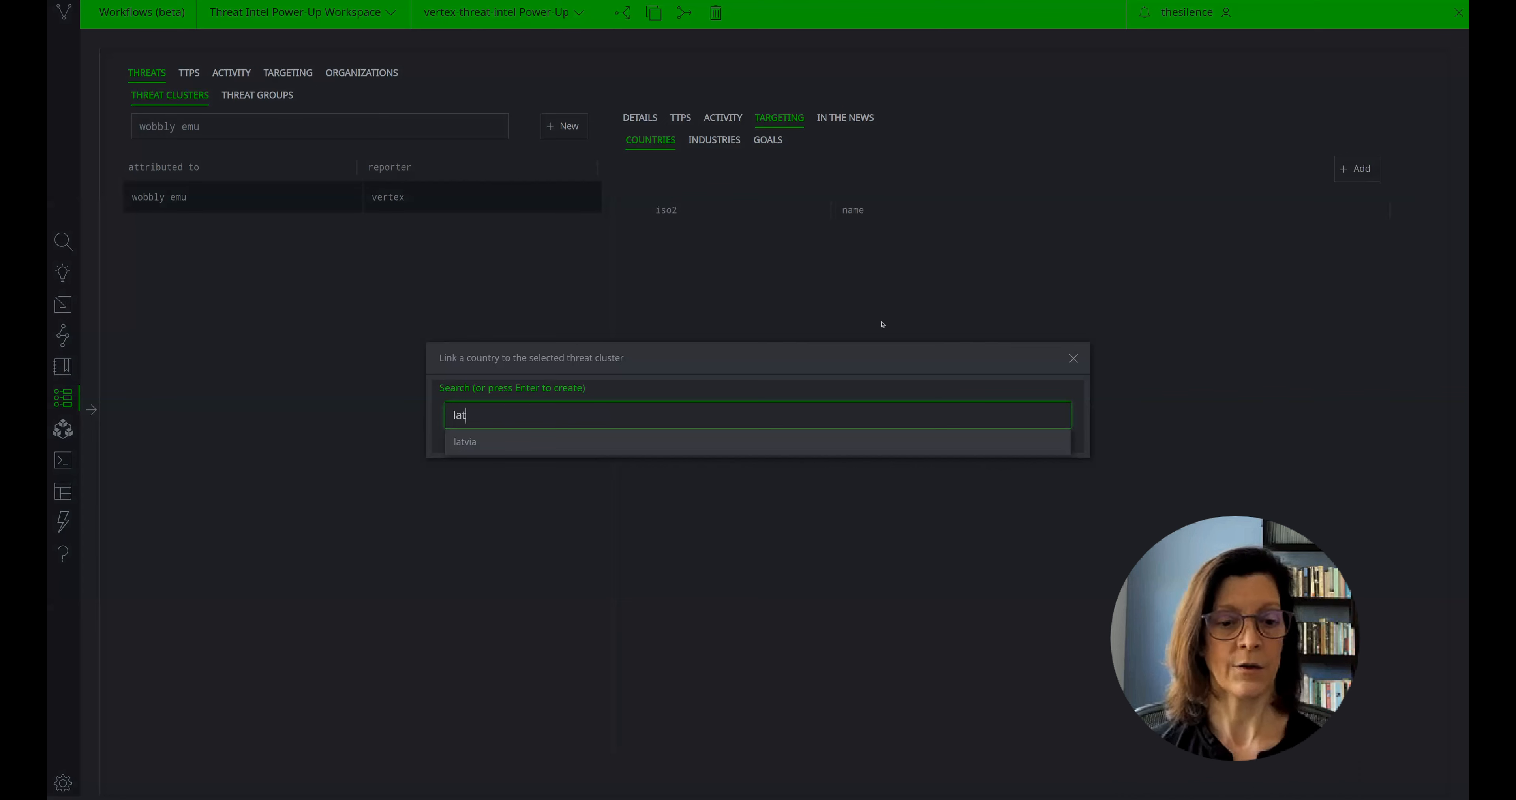
pyautogui.click(680, 443)
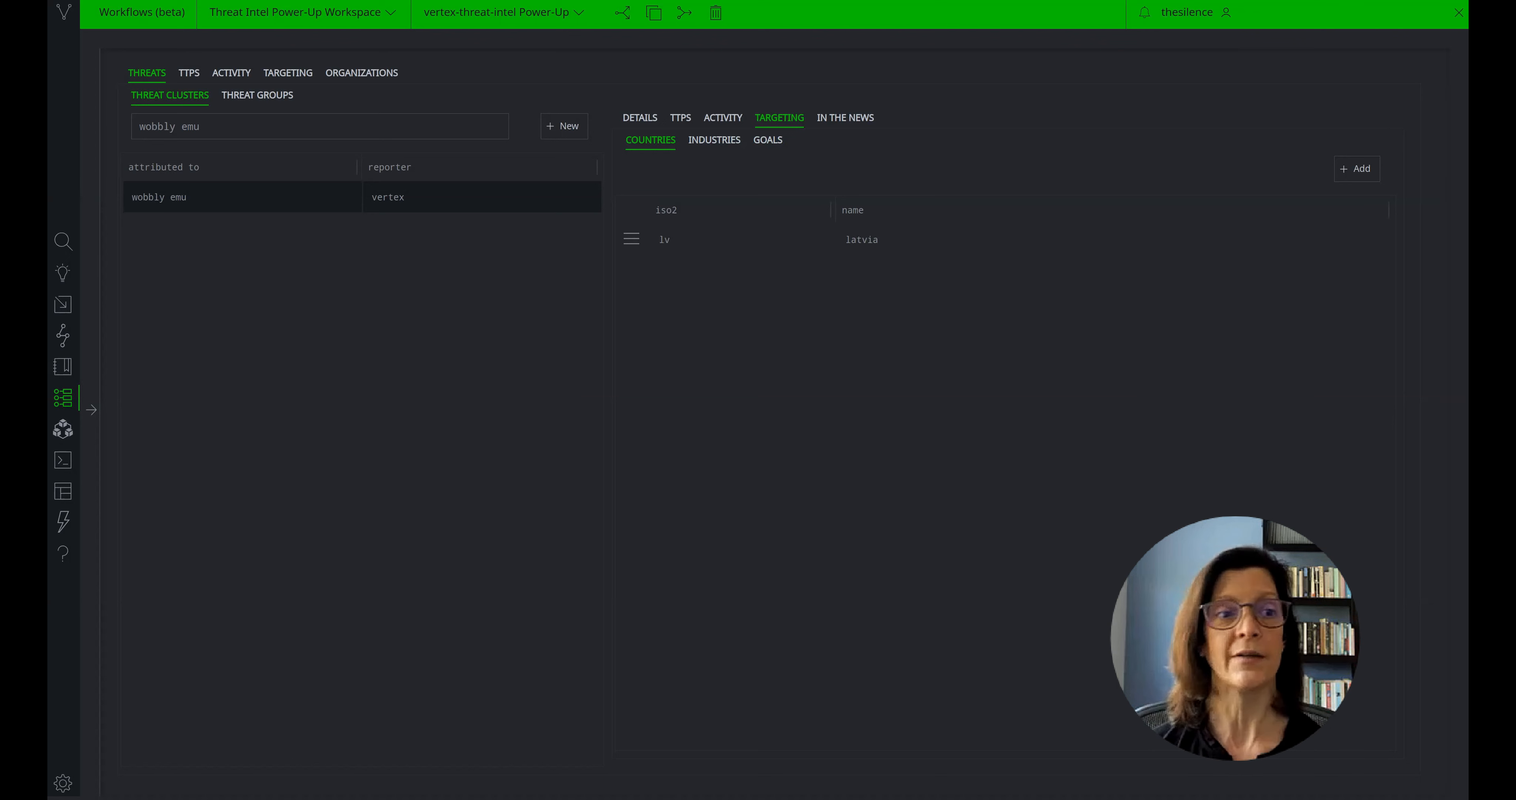
# Step: Run consistency checks on the wobbly emu cluster and resolve them by linking the vertex organization and creating and linking the wobbly emu organization
pyautogui.click(243, 124)
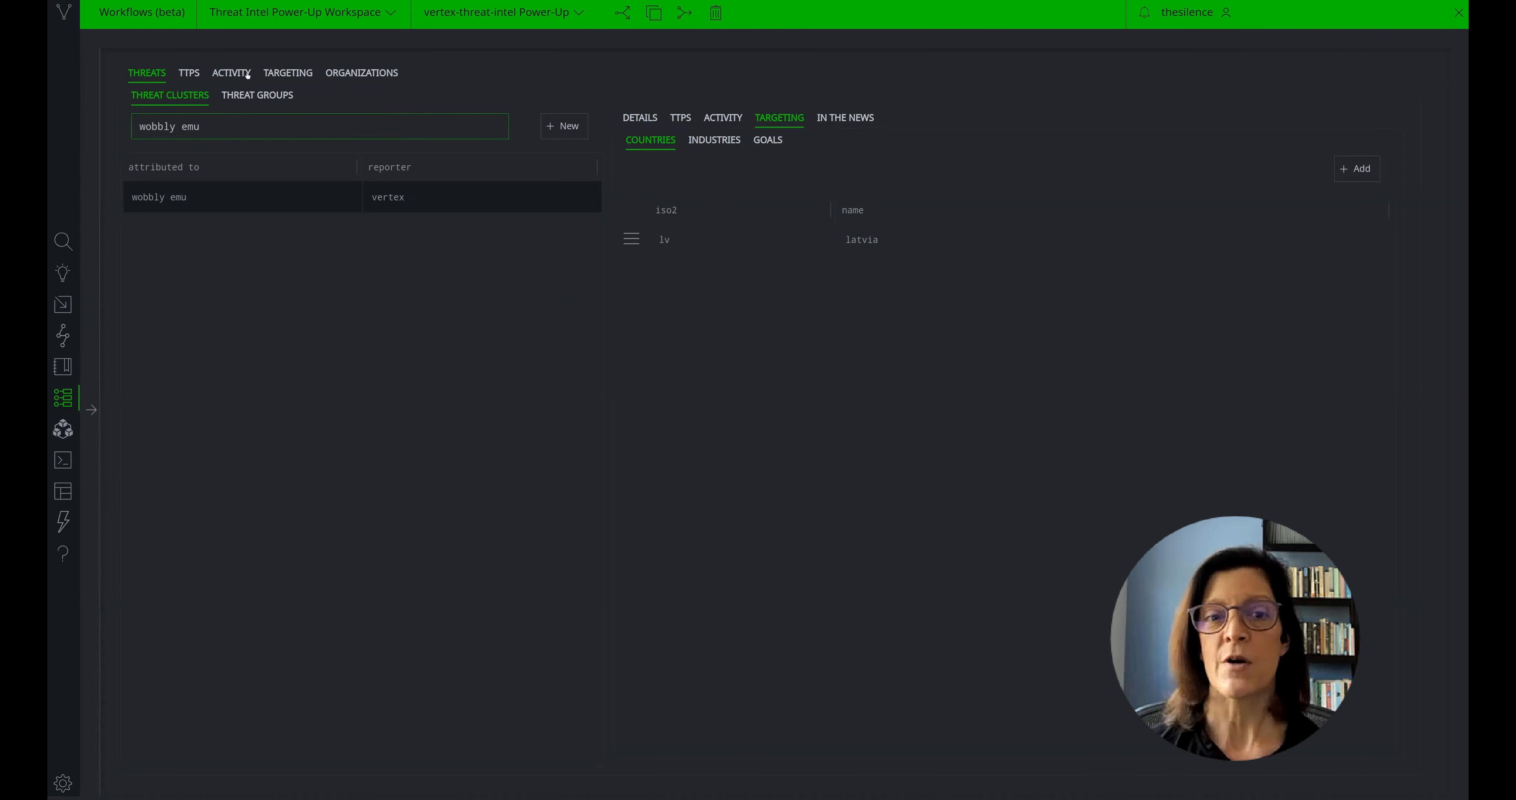
pyautogui.click(650, 121)
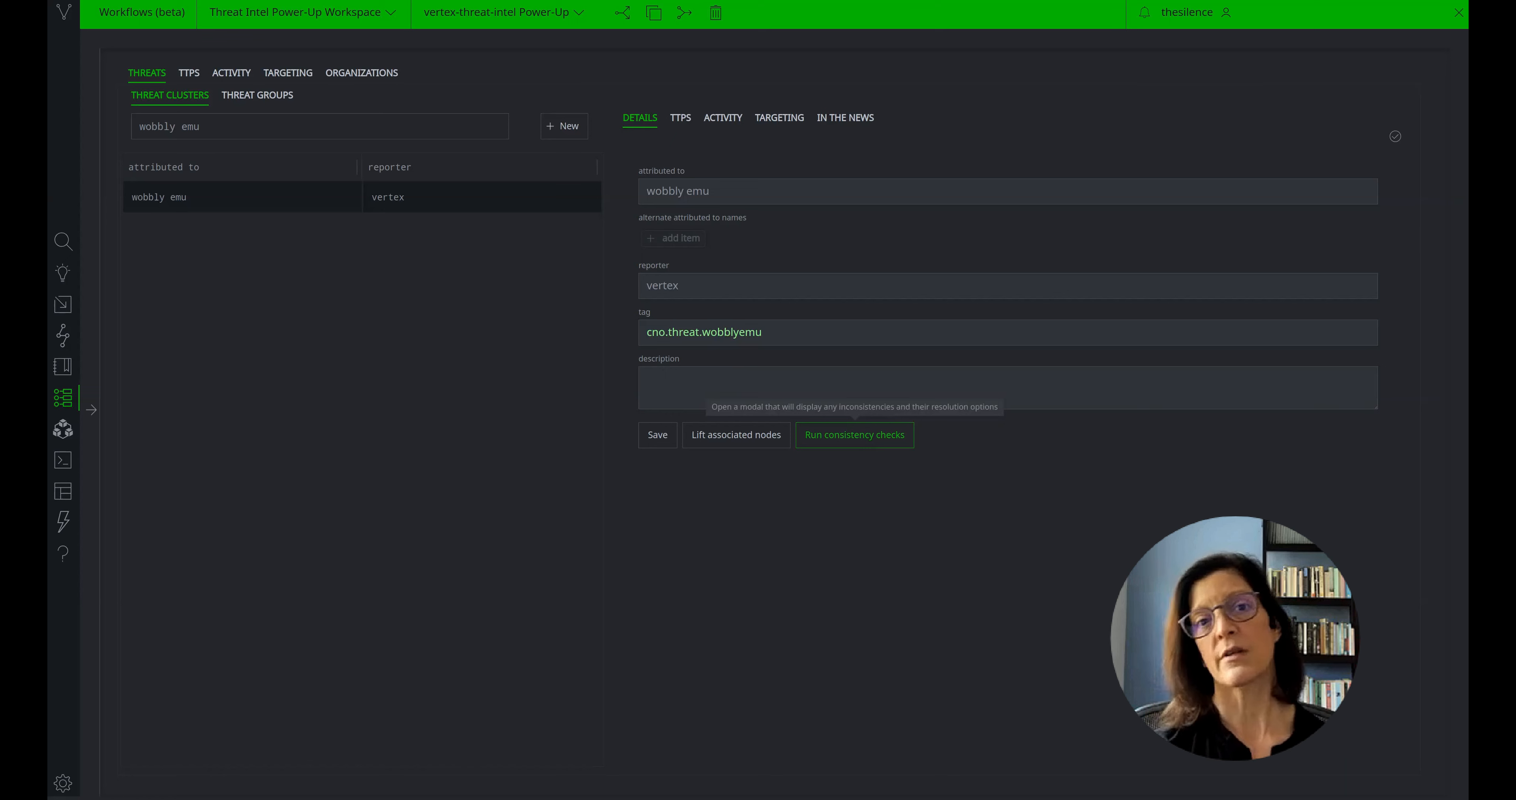
pyautogui.click(862, 438)
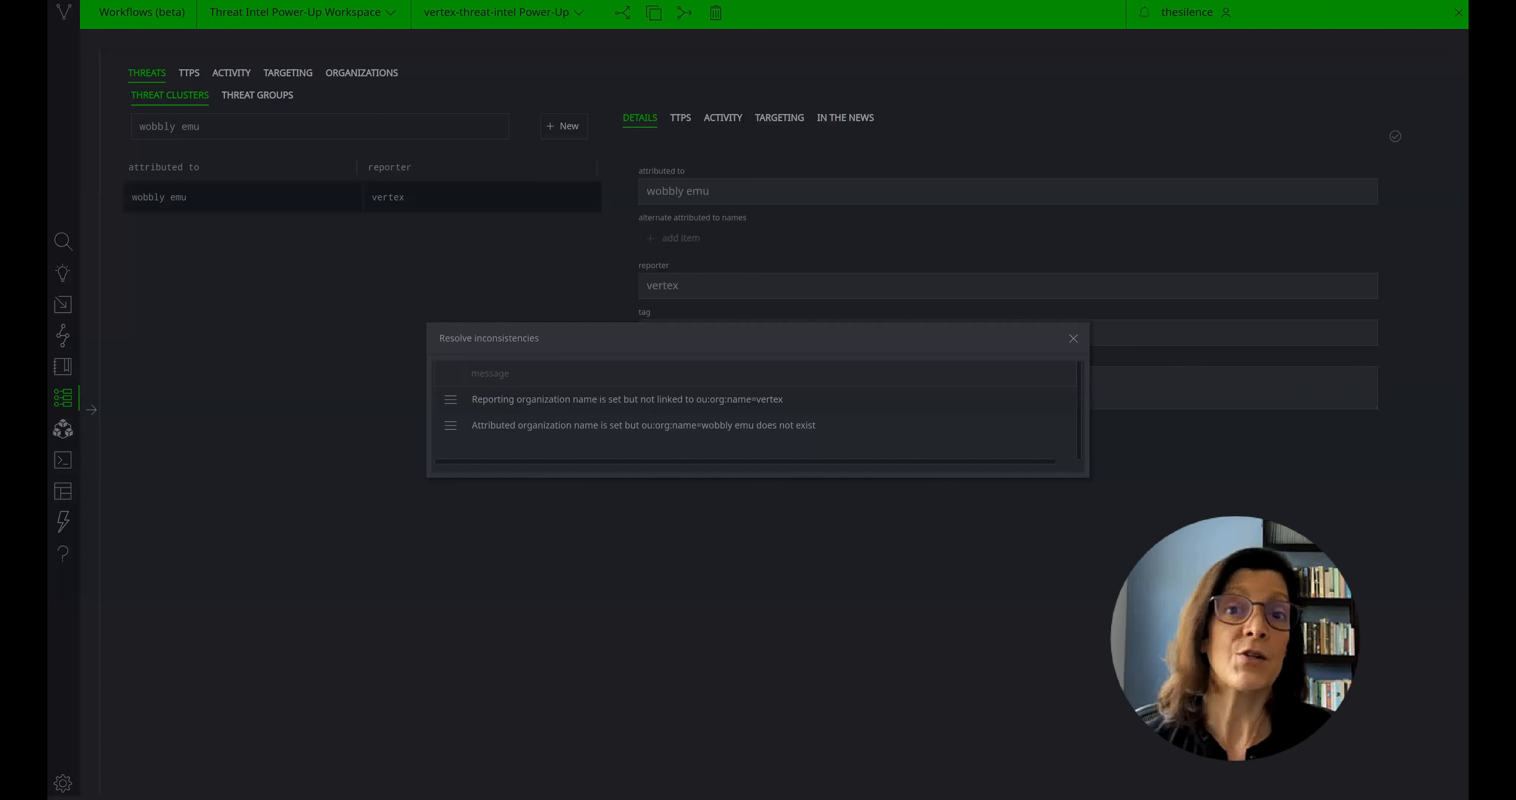
pyautogui.click(456, 404)
pyautogui.click(494, 421)
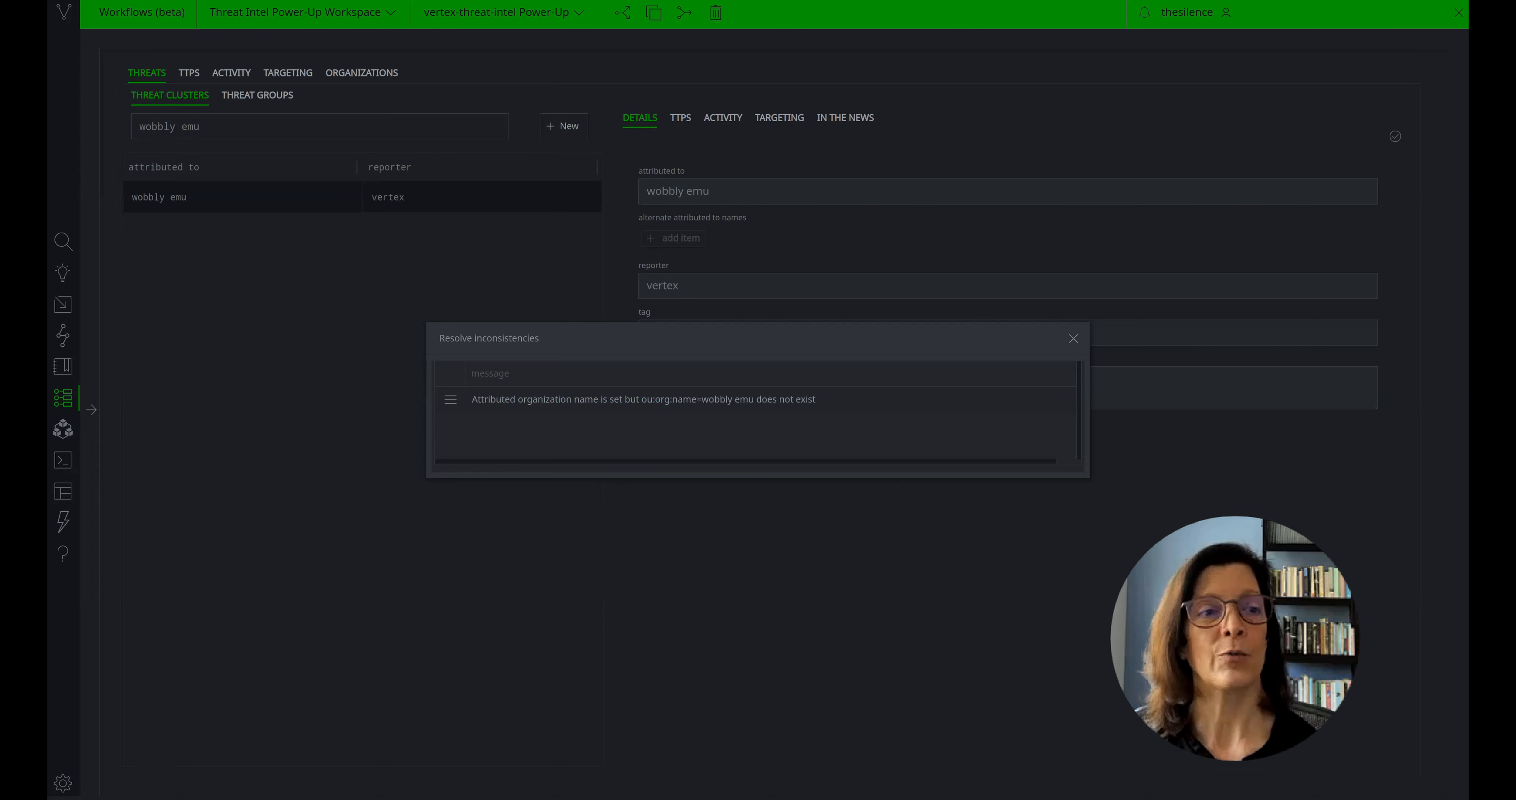
pyautogui.click(449, 405)
pyautogui.click(461, 416)
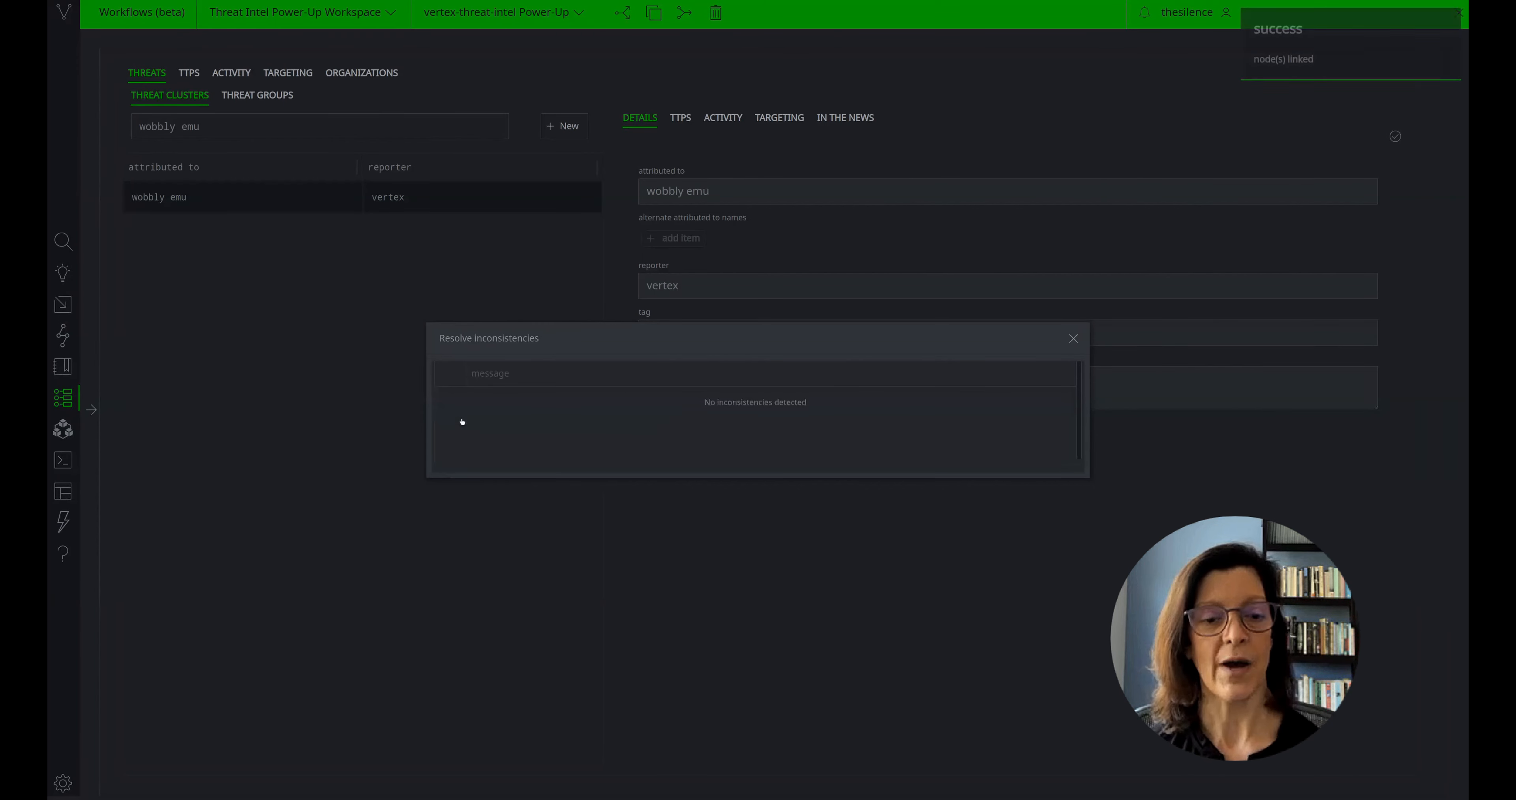
pyautogui.click(1073, 339)
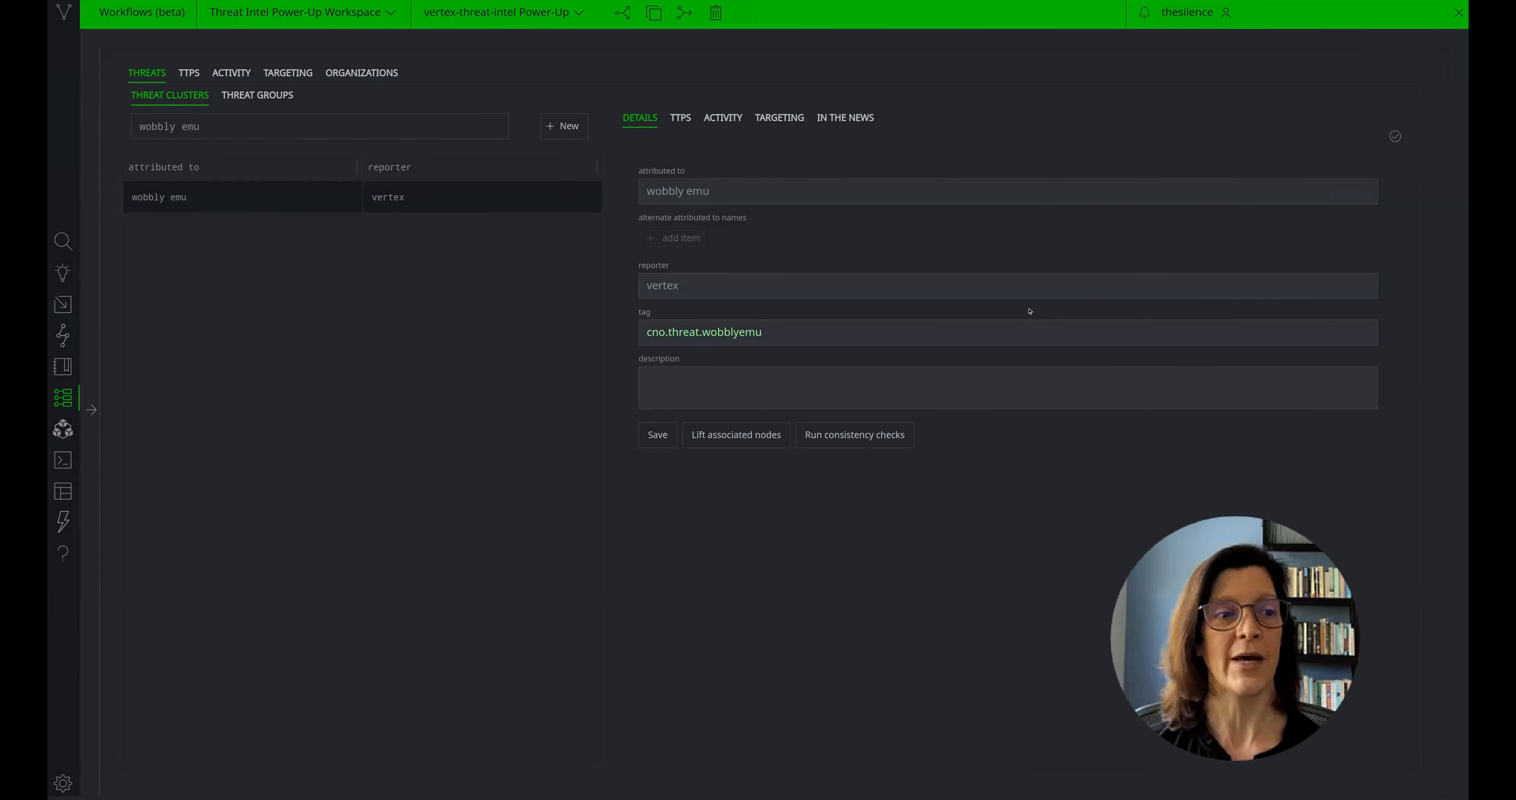
# Step: Review the wobbly emu threat group's linked clusters, then list all threat clusters and inspect Trend Micro's gamaredon details
pyautogui.click(242, 96)
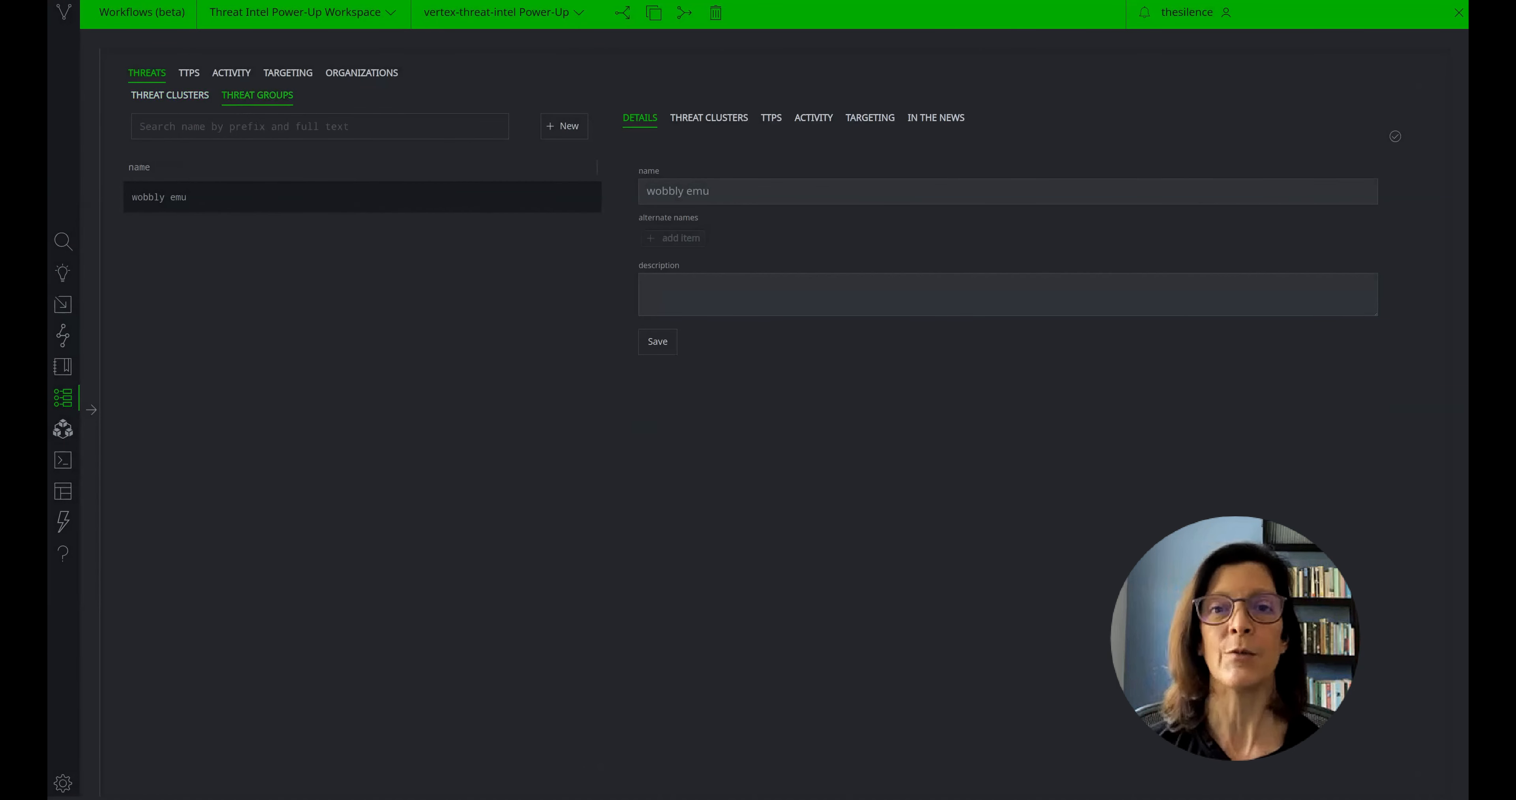
pyautogui.click(712, 120)
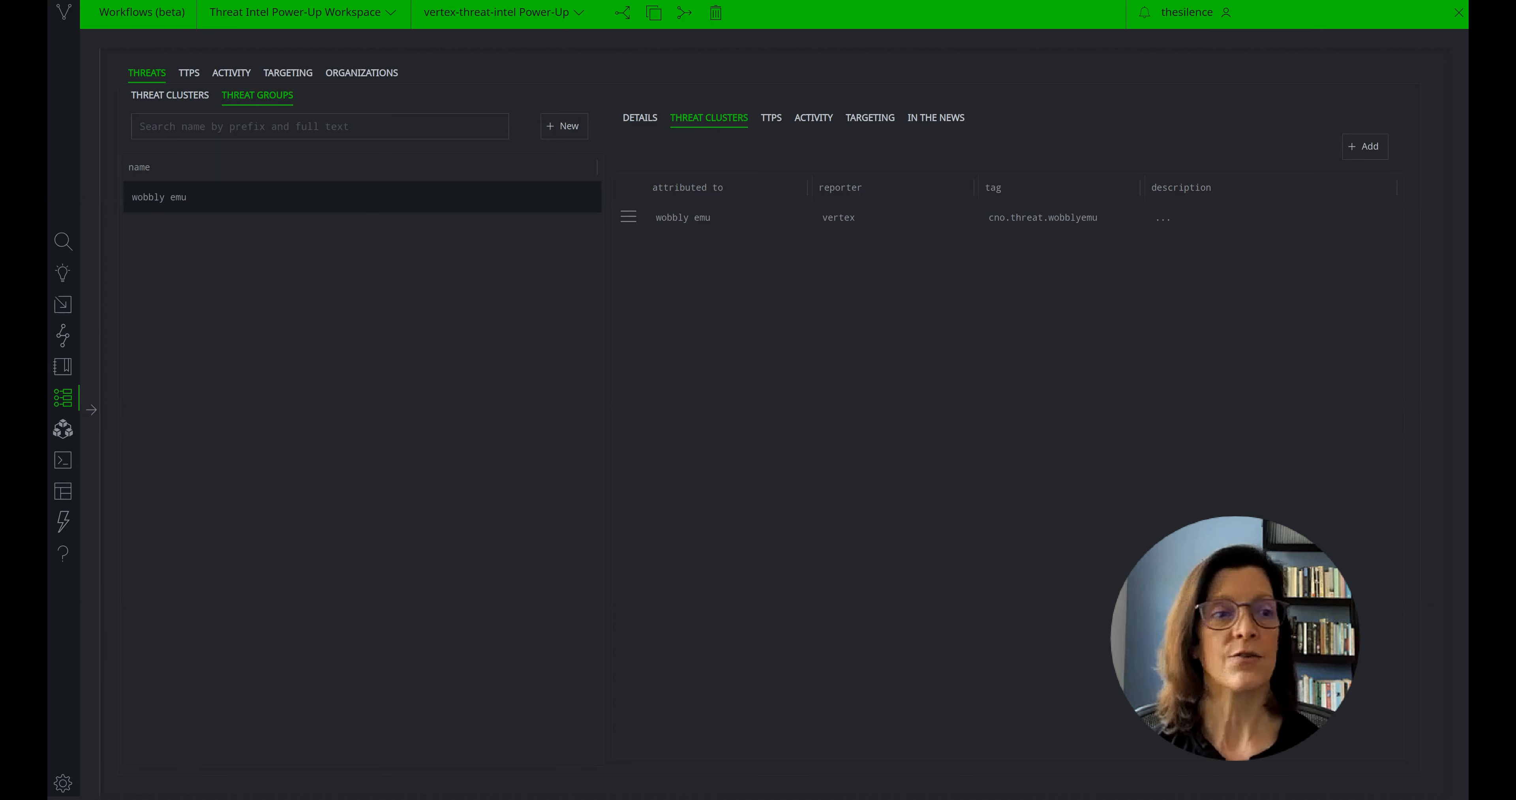
pyautogui.click(193, 95)
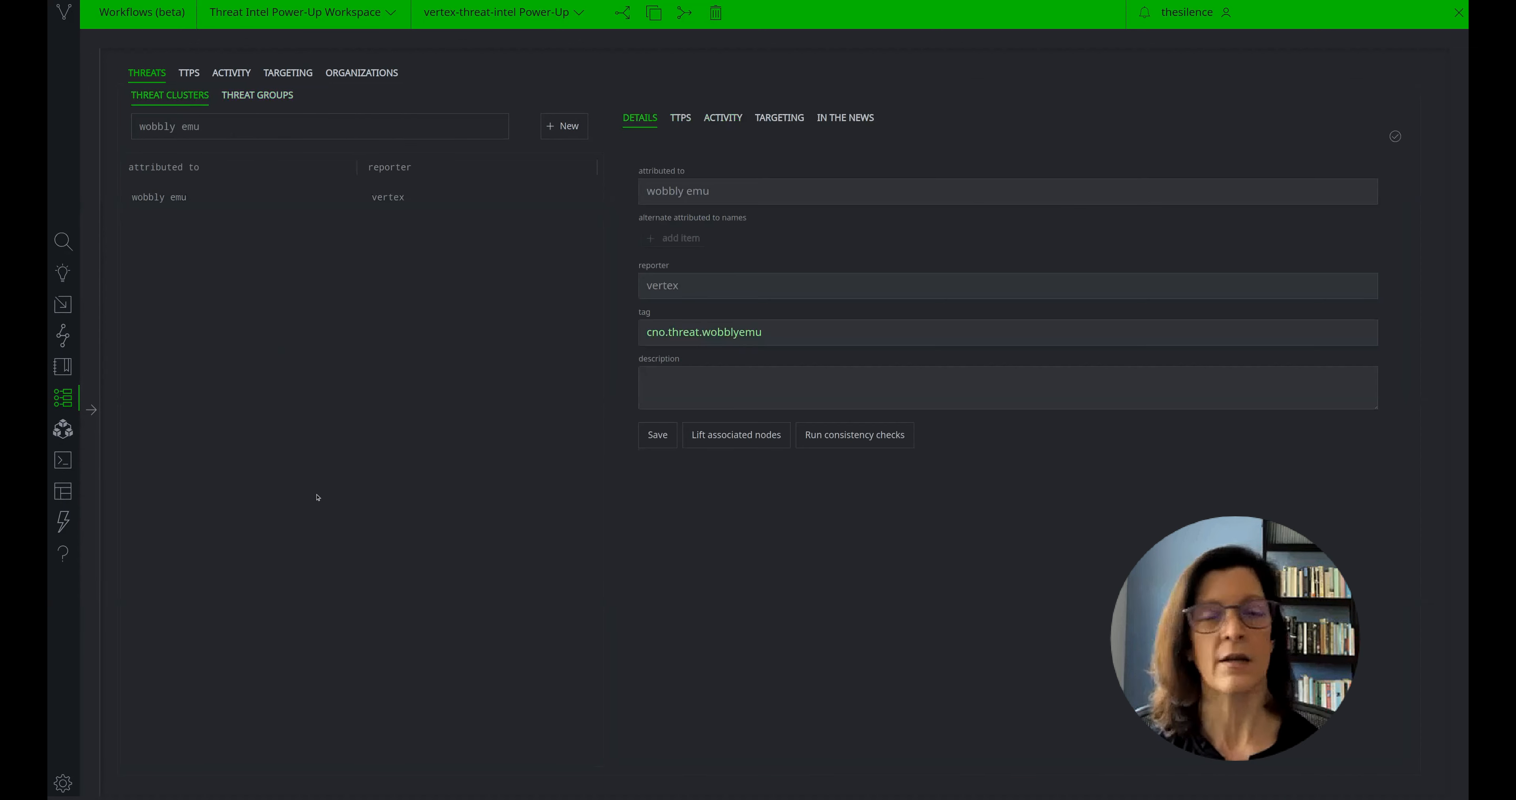
pyautogui.tripleClick(264, 125)
pyautogui.press('BackSpace')
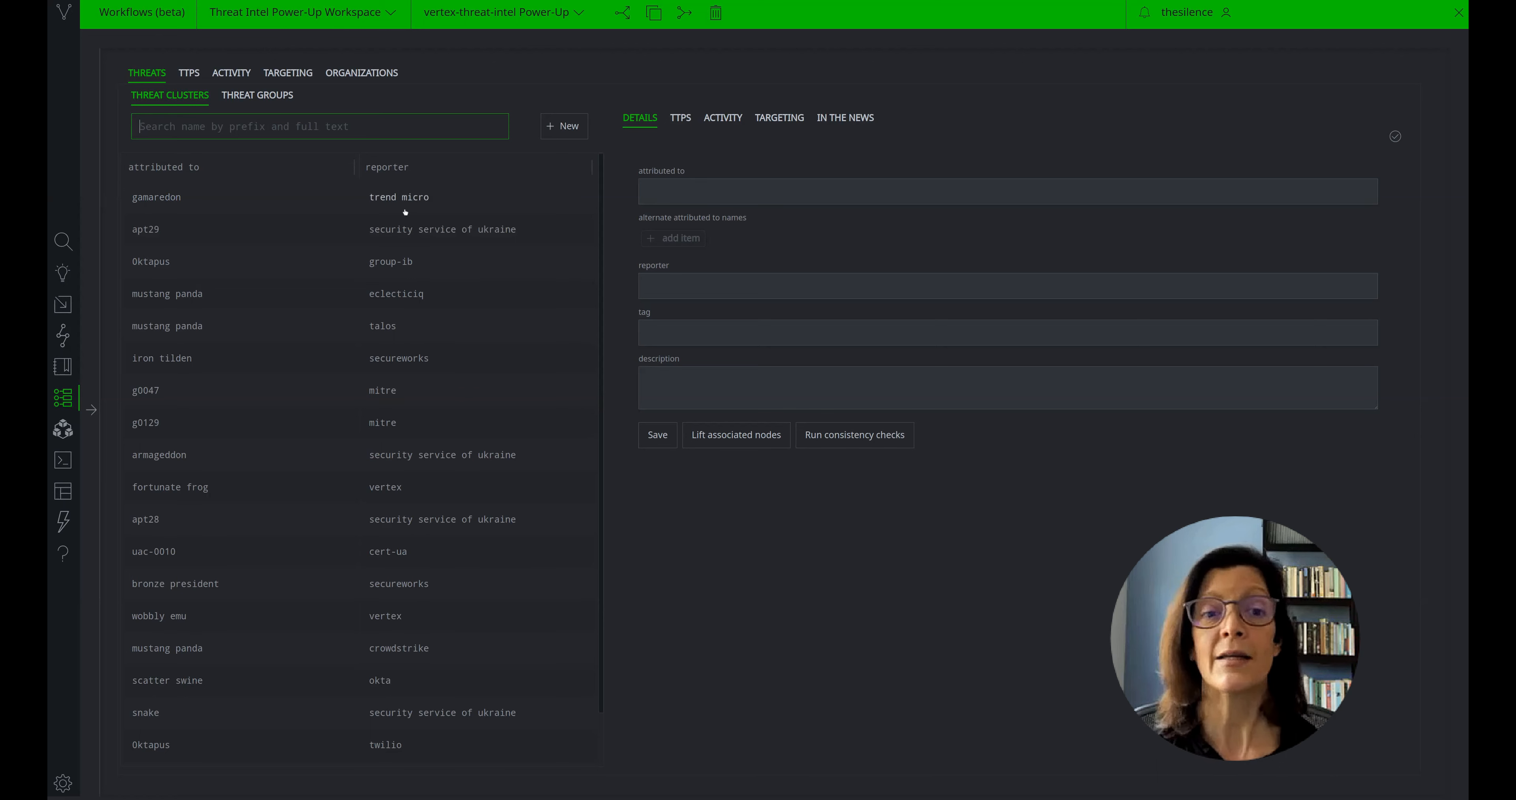
pyautogui.click(303, 199)
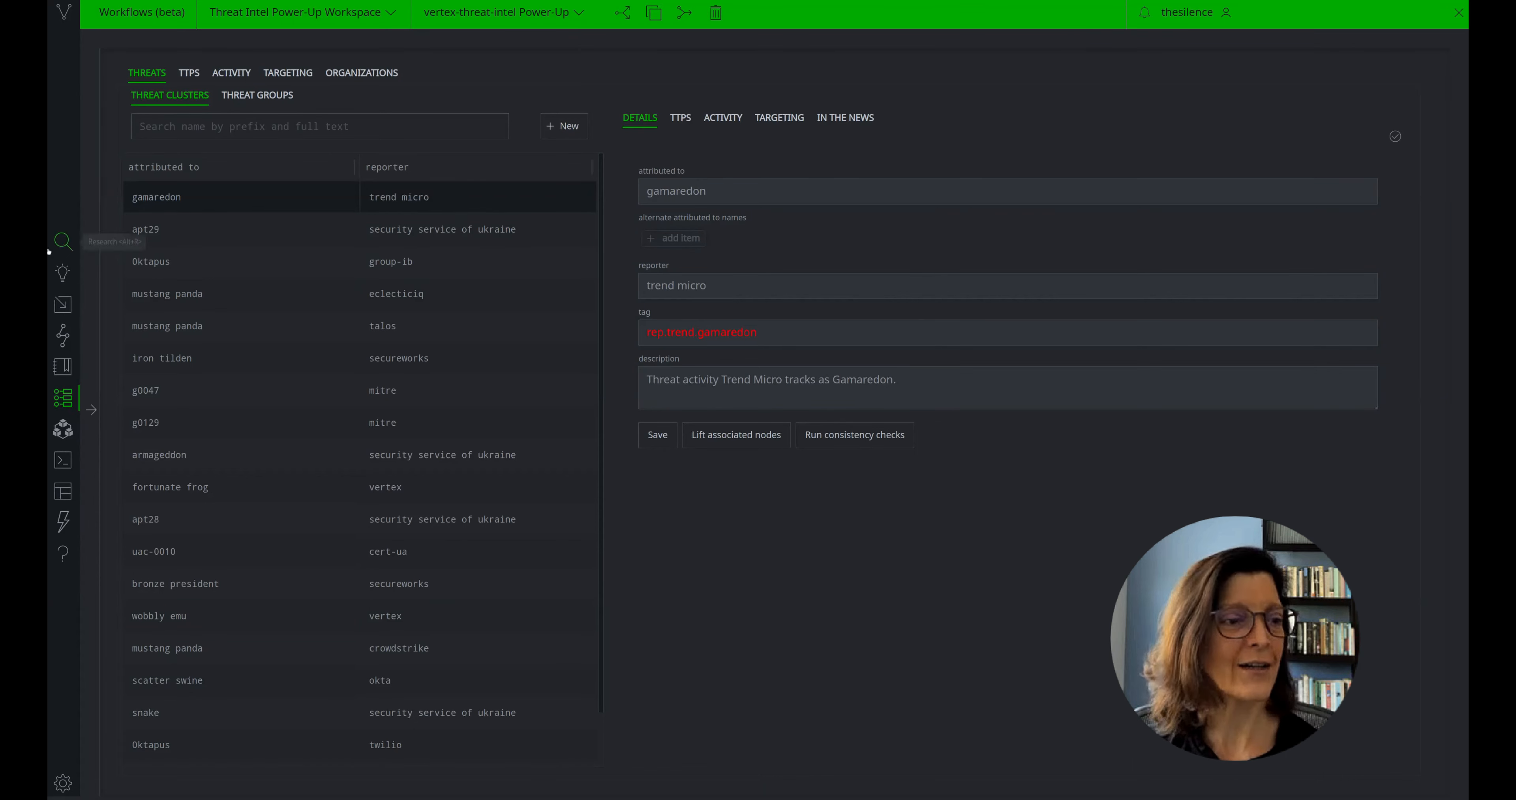
# Step: In the Research tool, query #cno.threat.fortunatefrog as a force graph and examine all tags on the results
pyautogui.click(63, 242)
pyautogui.click(138, 104)
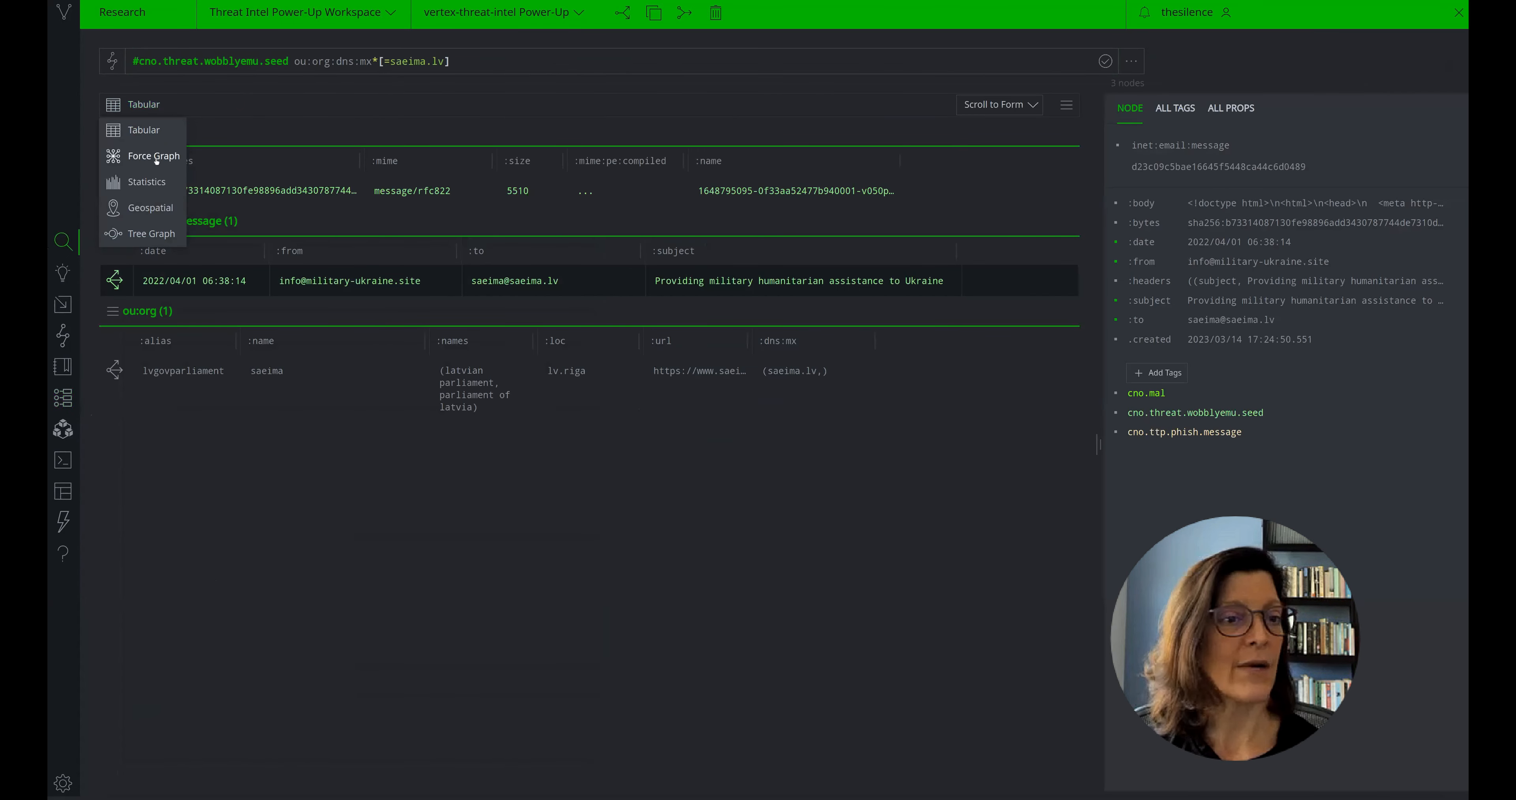
pyautogui.click(153, 156)
pyautogui.tripleClick(461, 61)
pyautogui.write('#cno.threat.fortunatefrog')
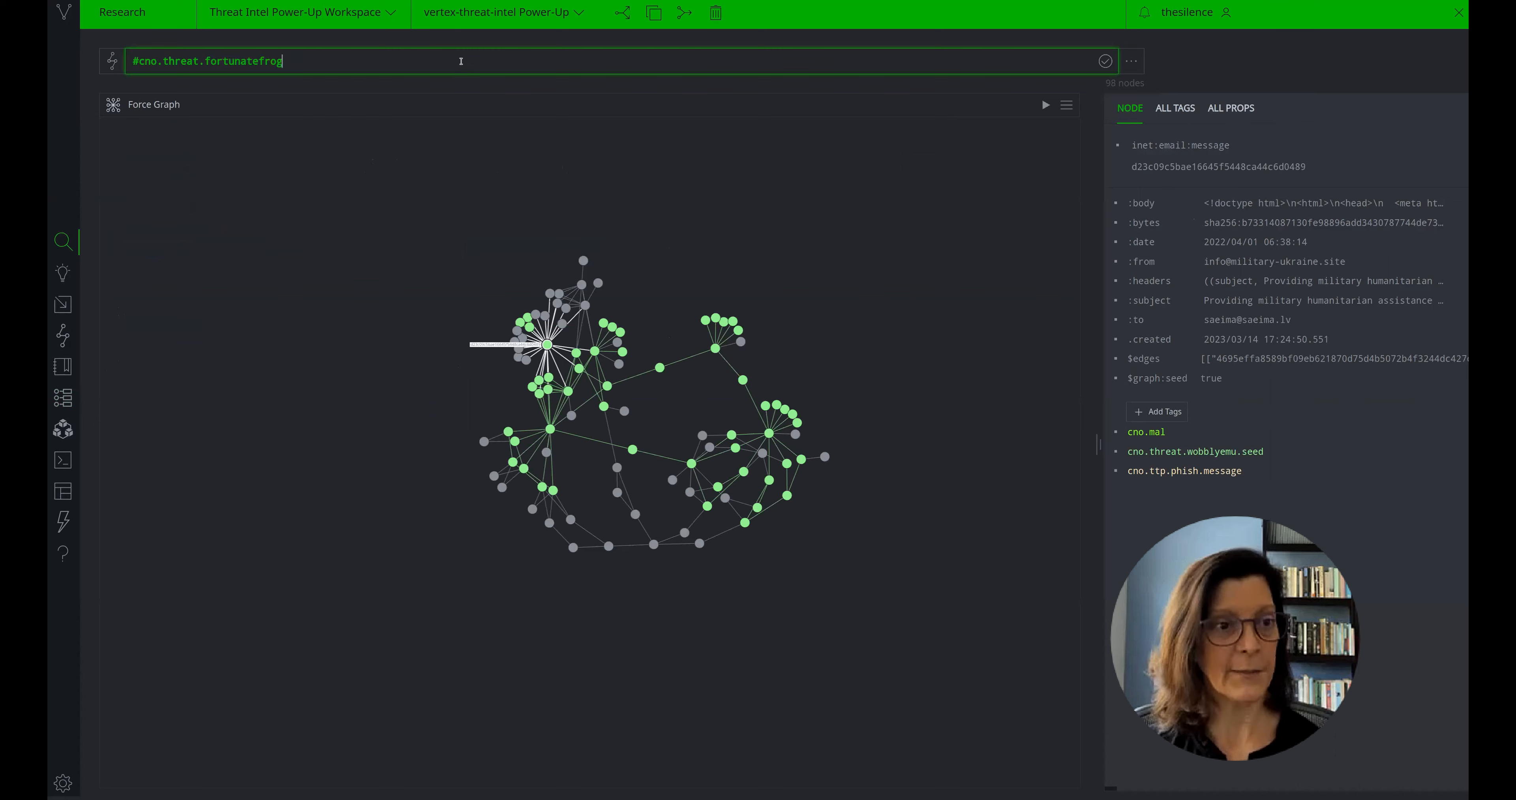
pyautogui.press('Return')
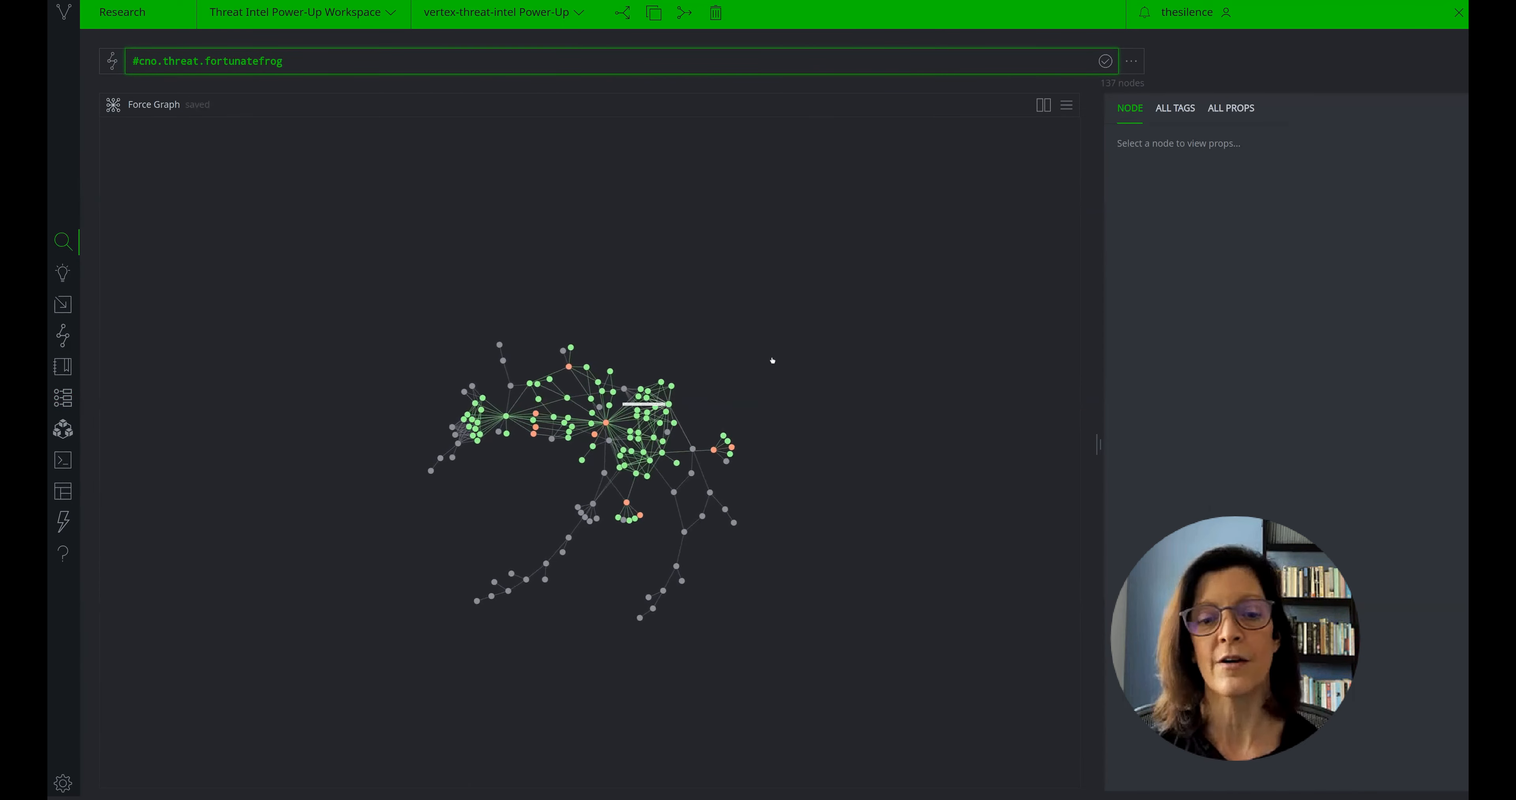
pyautogui.click(1175, 108)
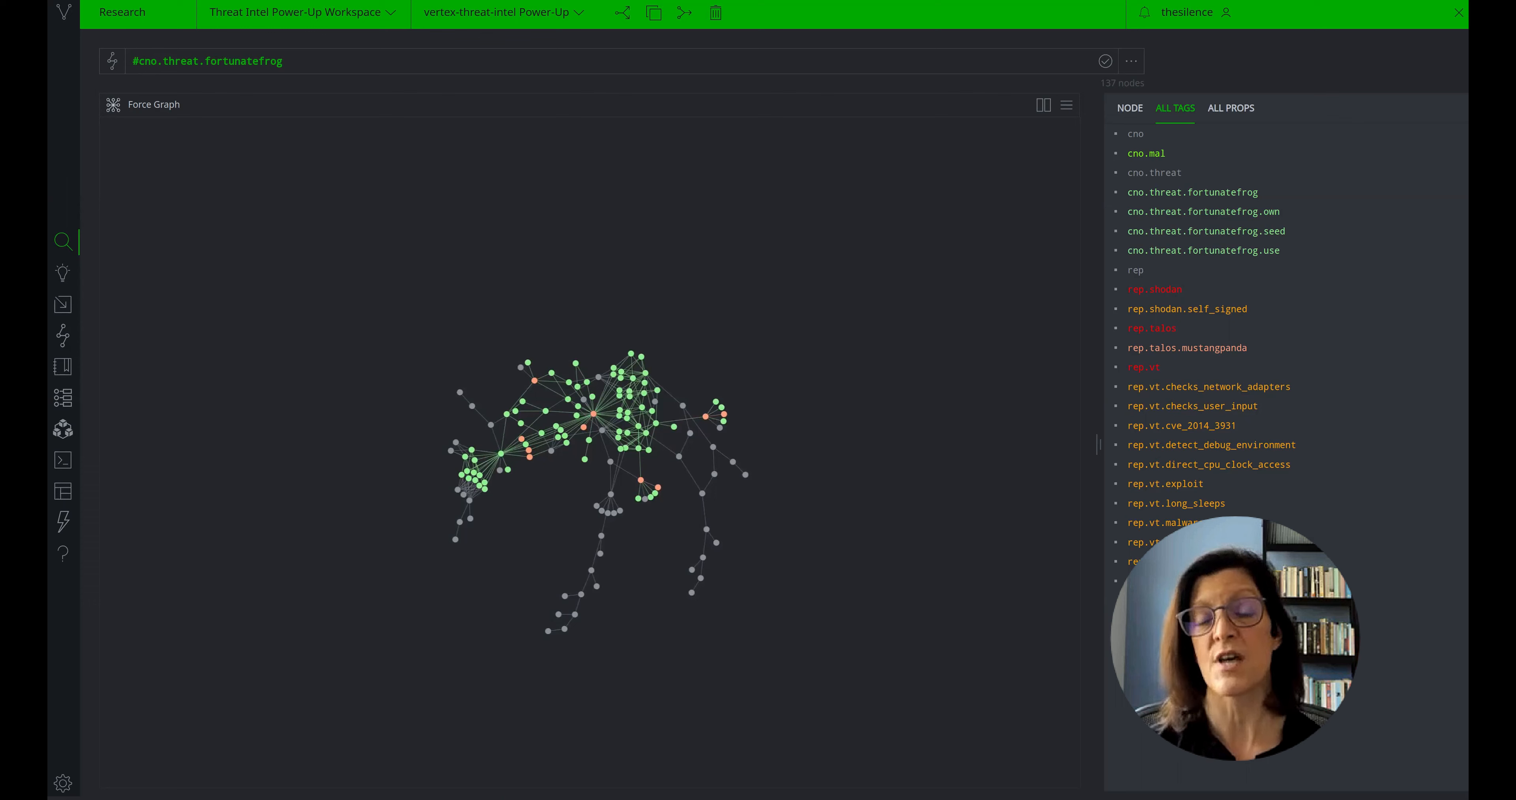
# Step: Find the fortunate frog cluster in the Threat Intel workflow, run its consistency checks, and create and link ou:org:name=fortunate frog
pyautogui.click(63, 397)
pyautogui.click(194, 124)
pyautogui.write('fo')
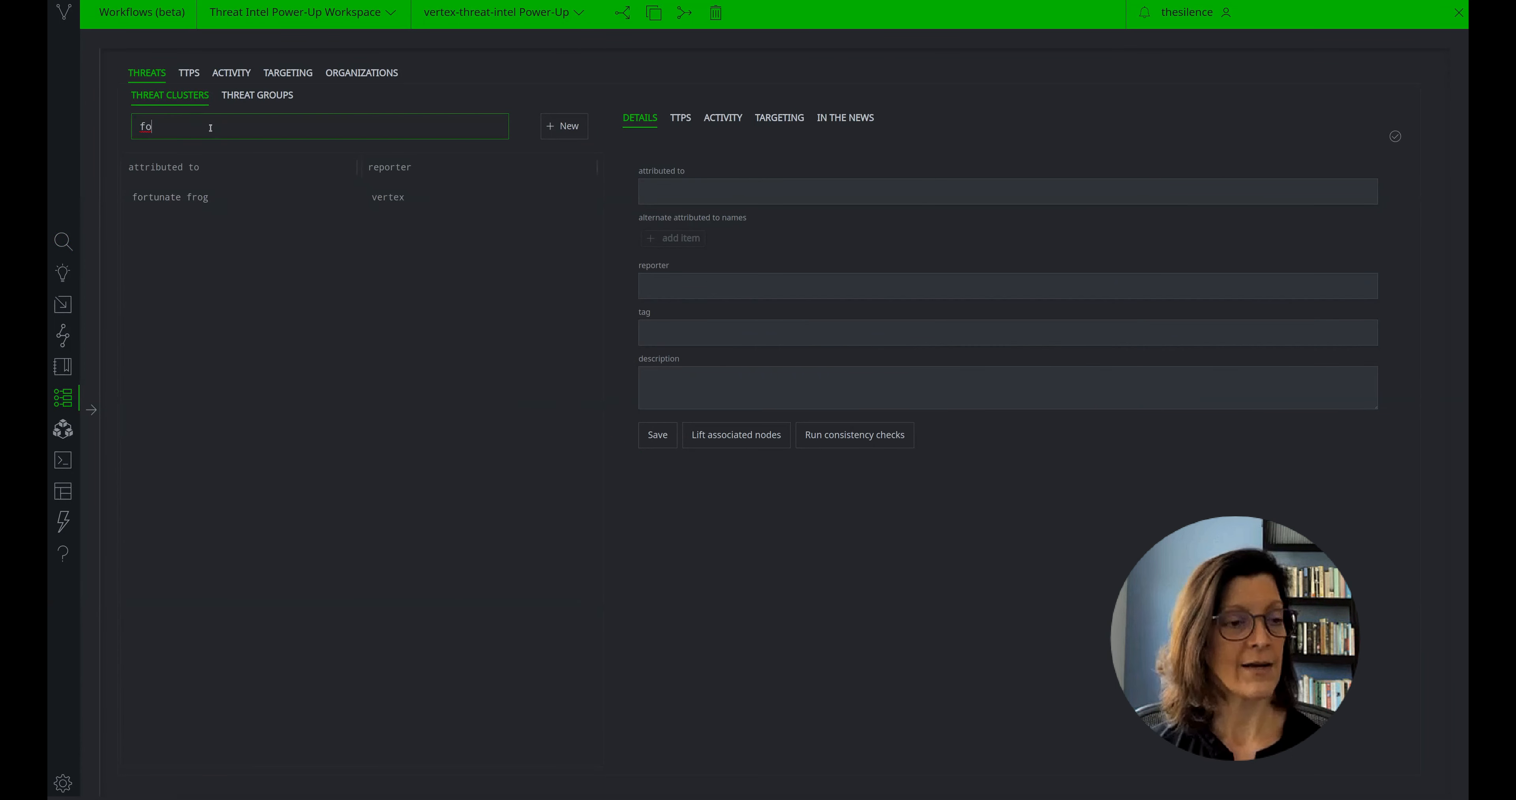
pyautogui.hotkey('ctrl', 'a')
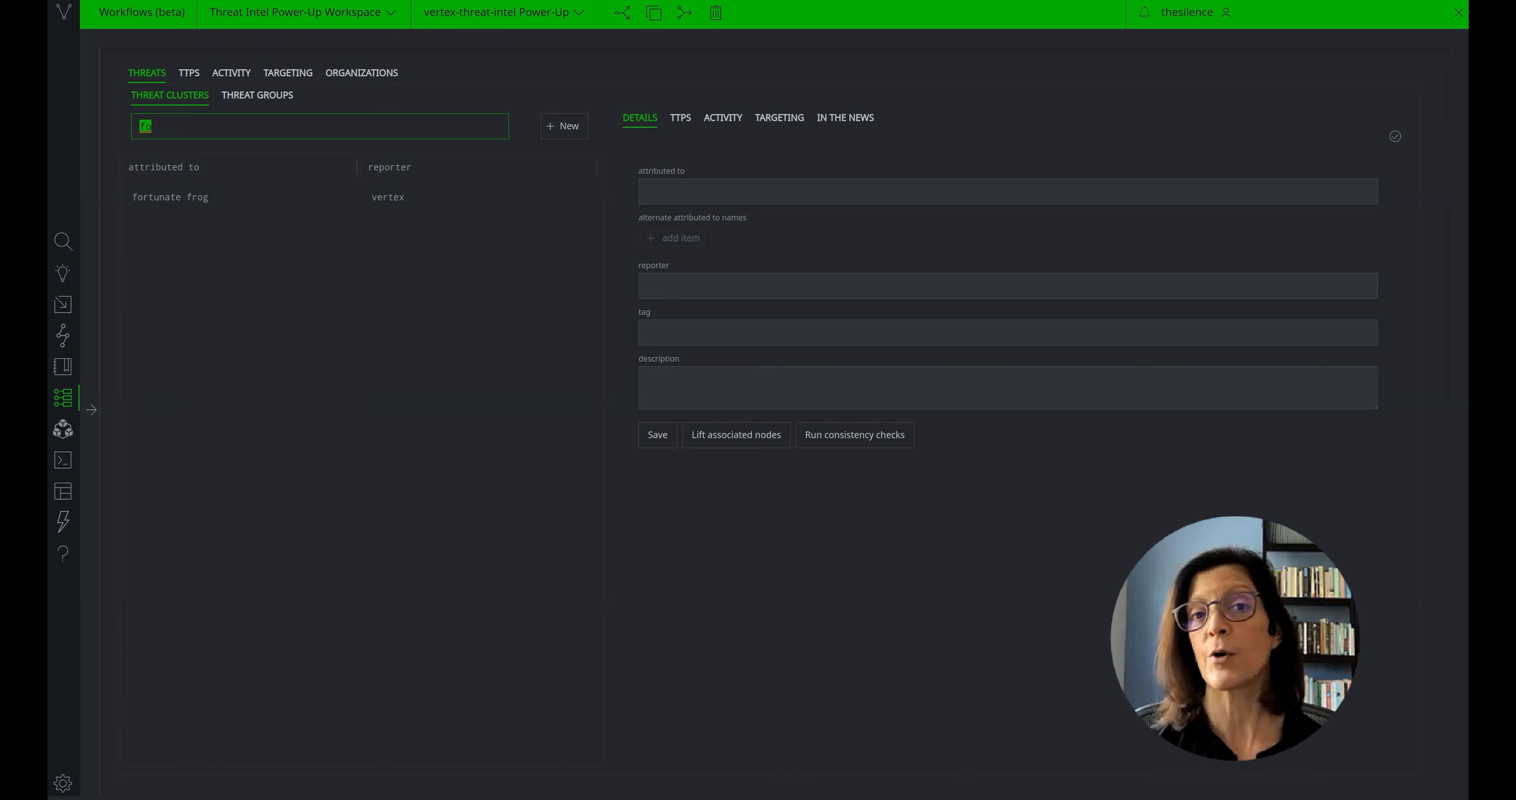
pyautogui.click(213, 189)
pyautogui.click(860, 443)
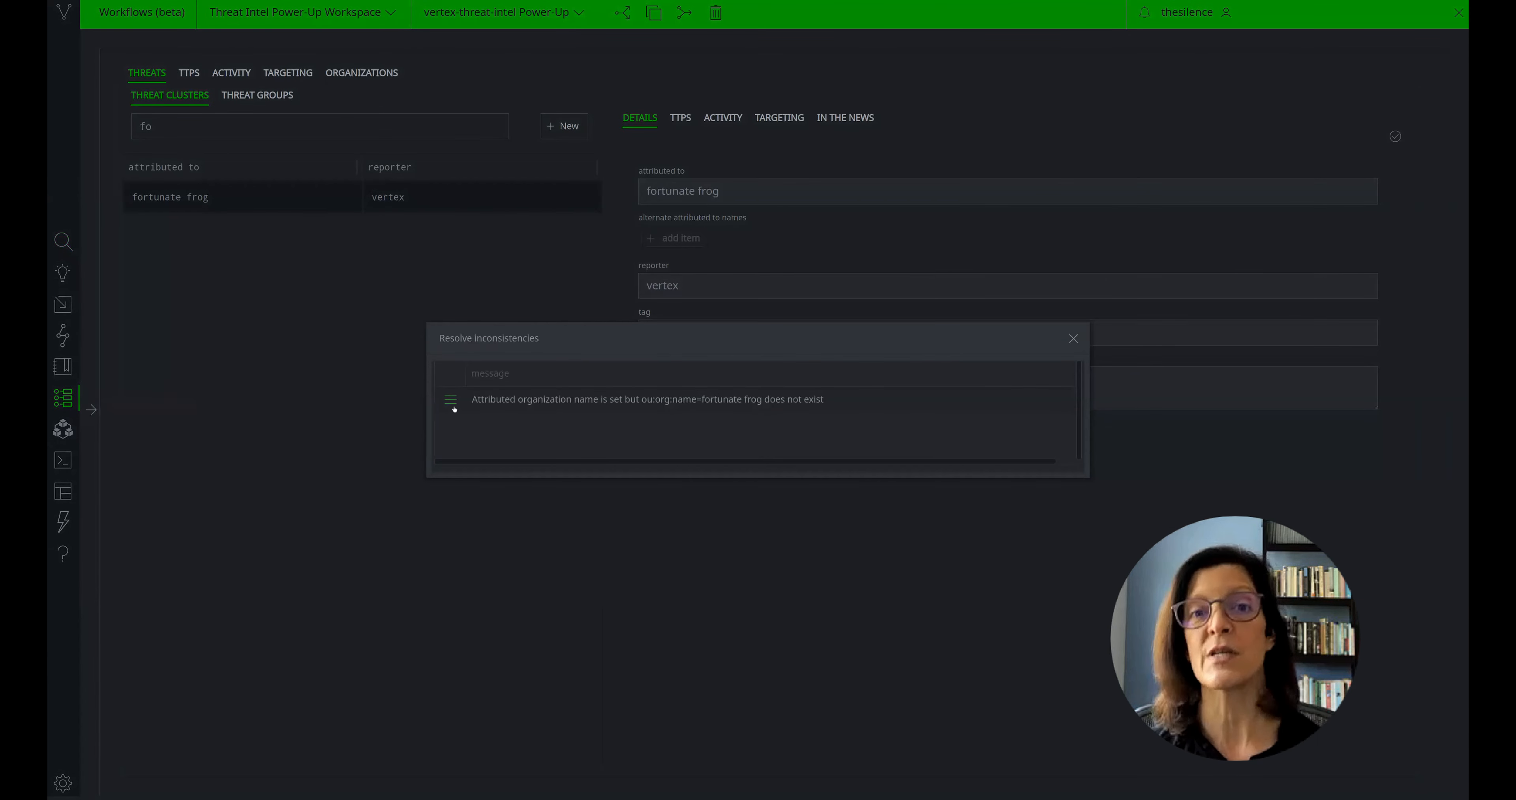
pyautogui.click(455, 408)
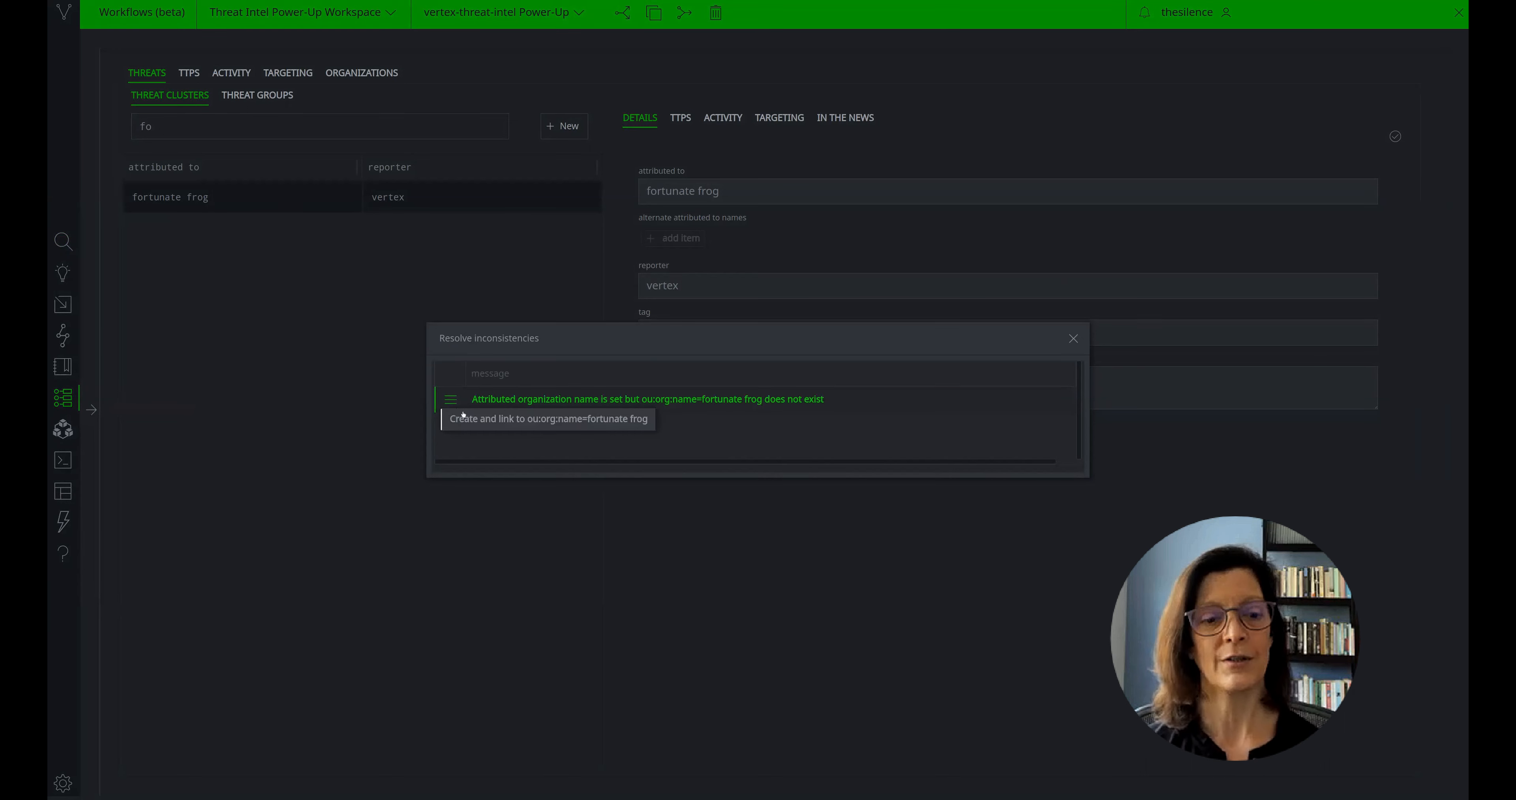
pyautogui.click(470, 419)
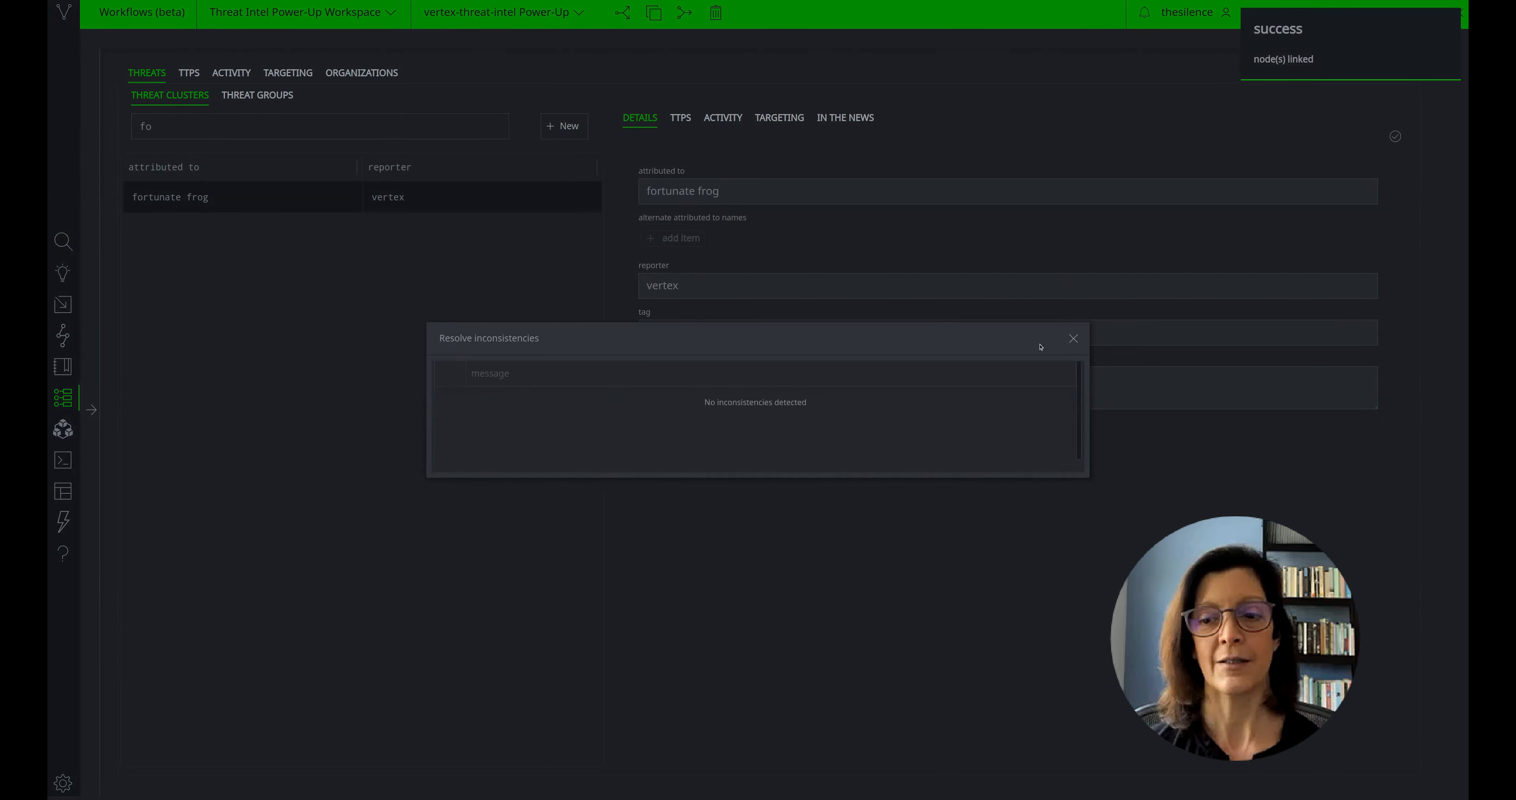
pyautogui.click(1073, 338)
# Step: Link the talos mustang panda threat cluster to the fortunate frog threat group
pyautogui.click(262, 95)
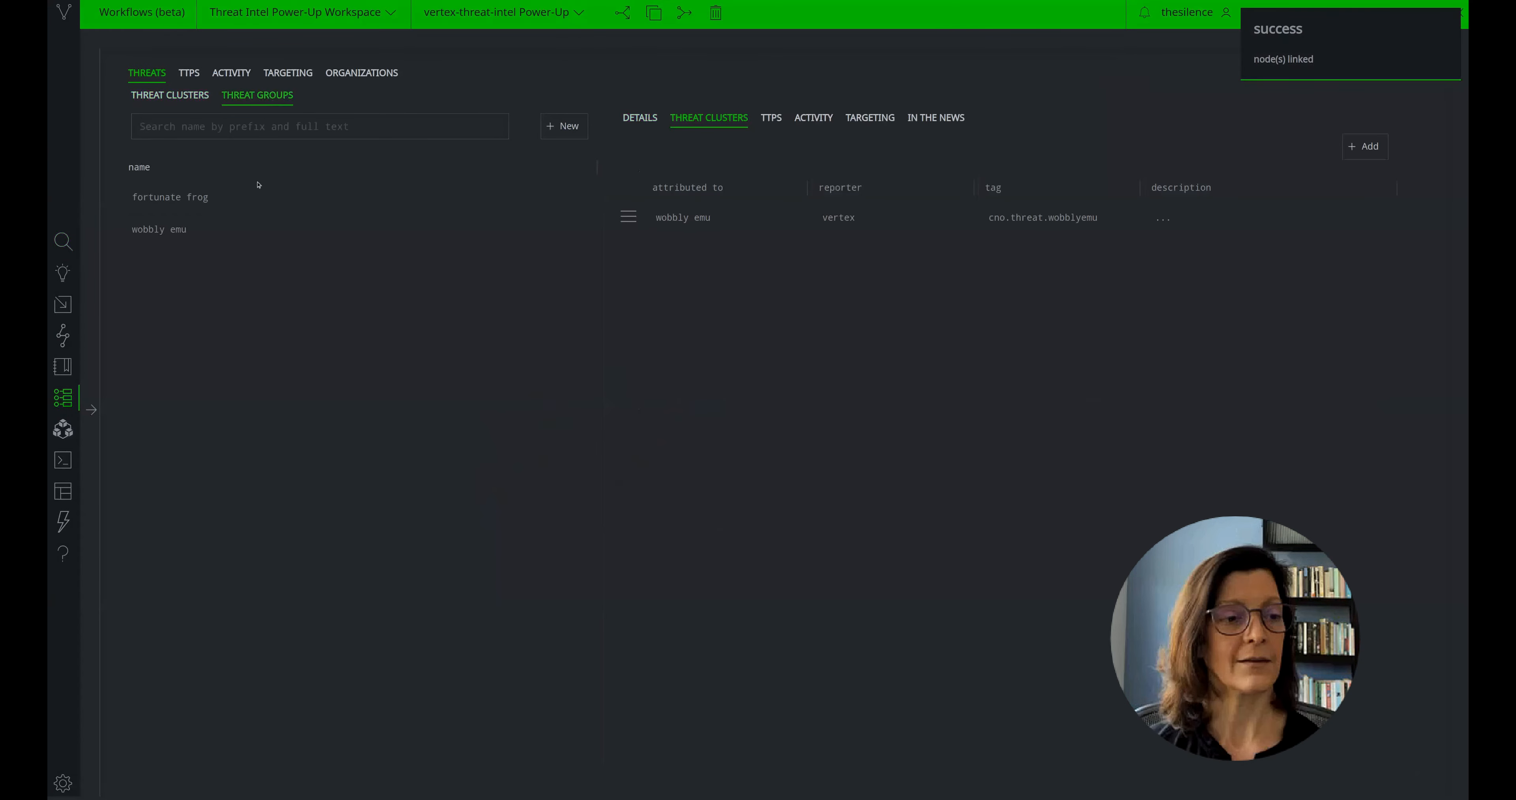
pyautogui.click(176, 199)
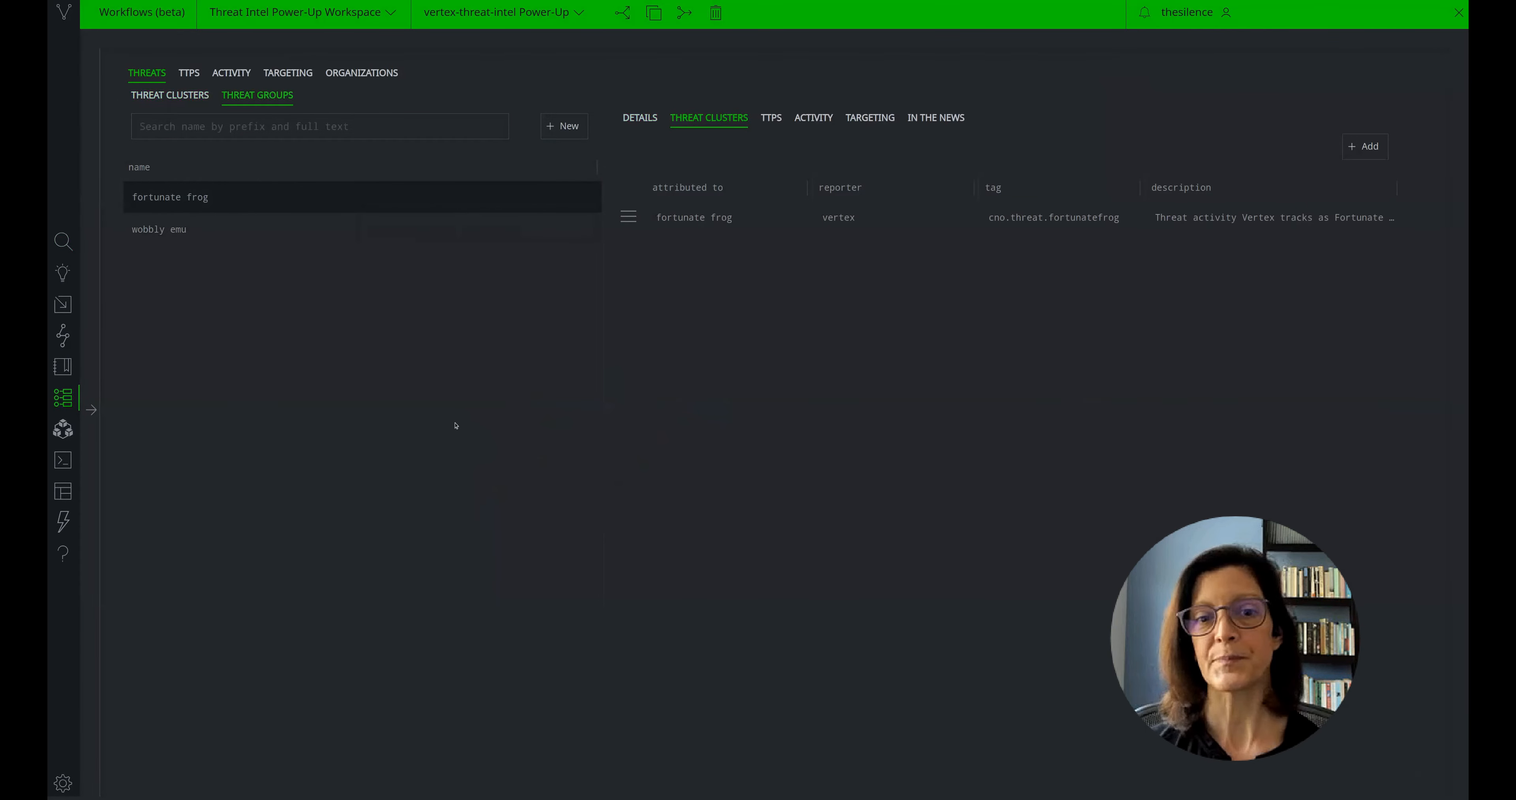
pyautogui.click(1353, 154)
pyautogui.write('mu')
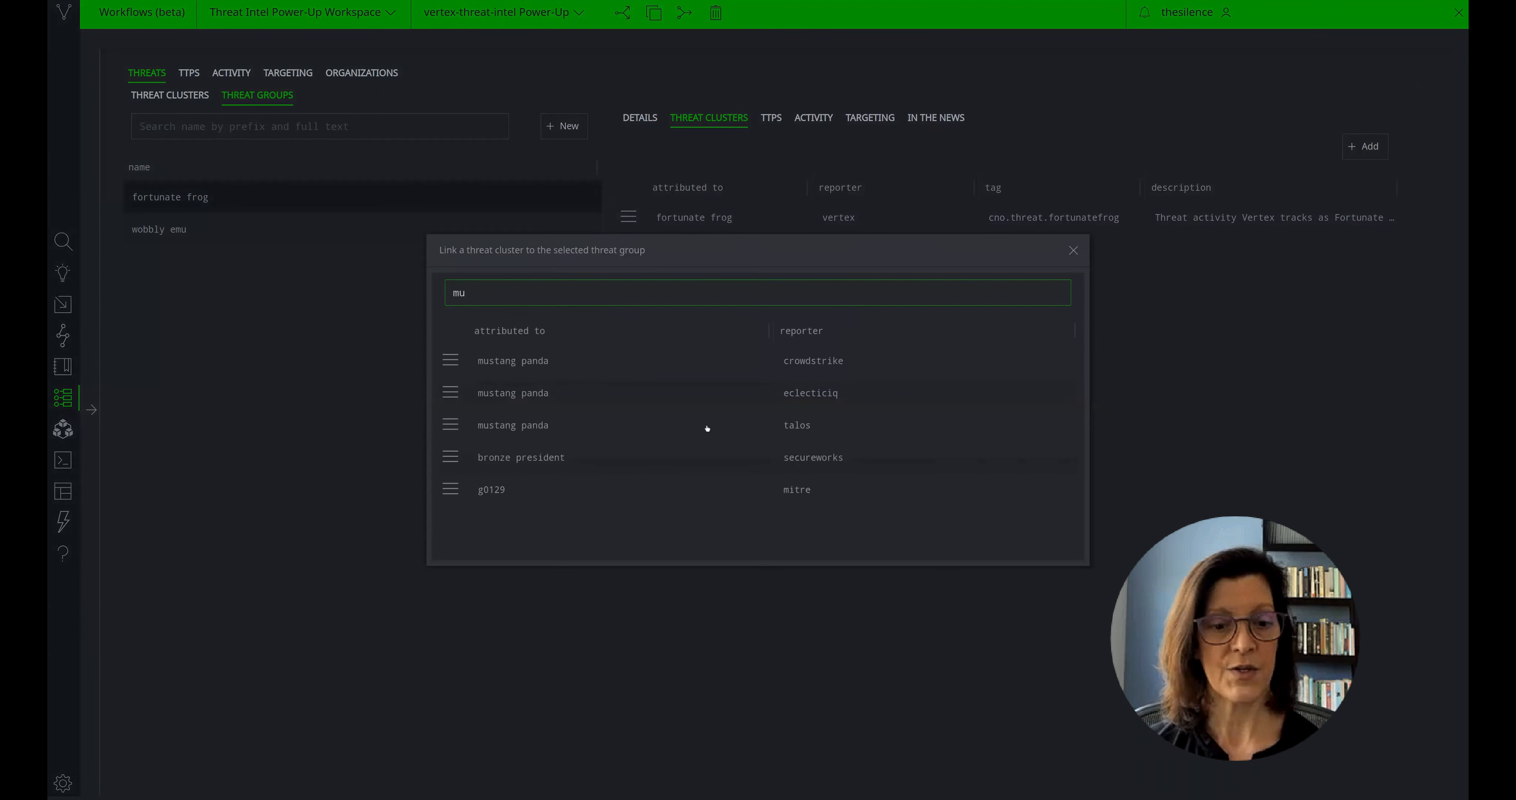
pyautogui.click(444, 431)
pyautogui.click(462, 457)
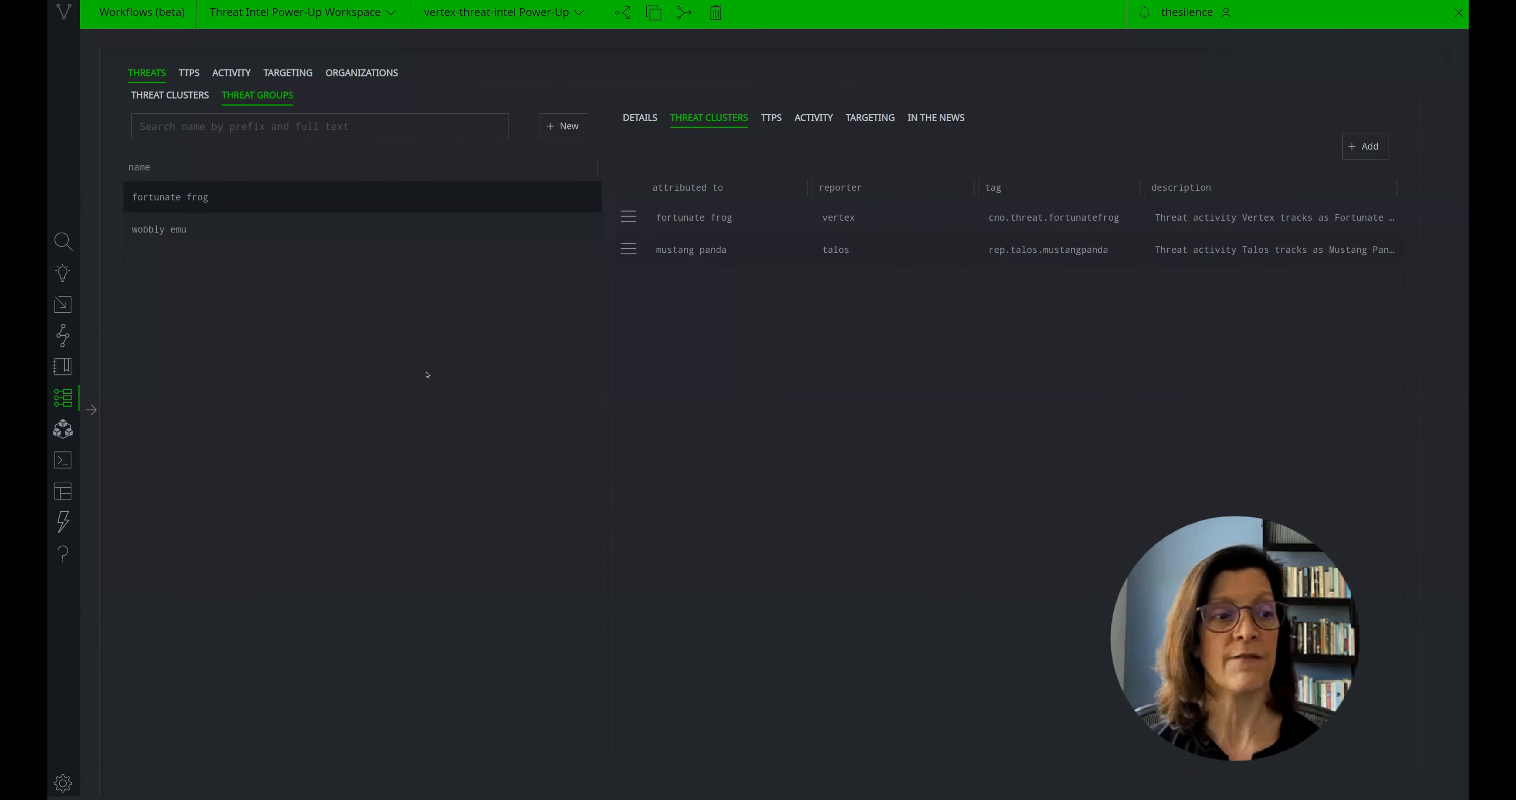
# Step: Add mustang panda as an alternate name of the fortunate frog threat group and save its details
pyautogui.click(195, 197)
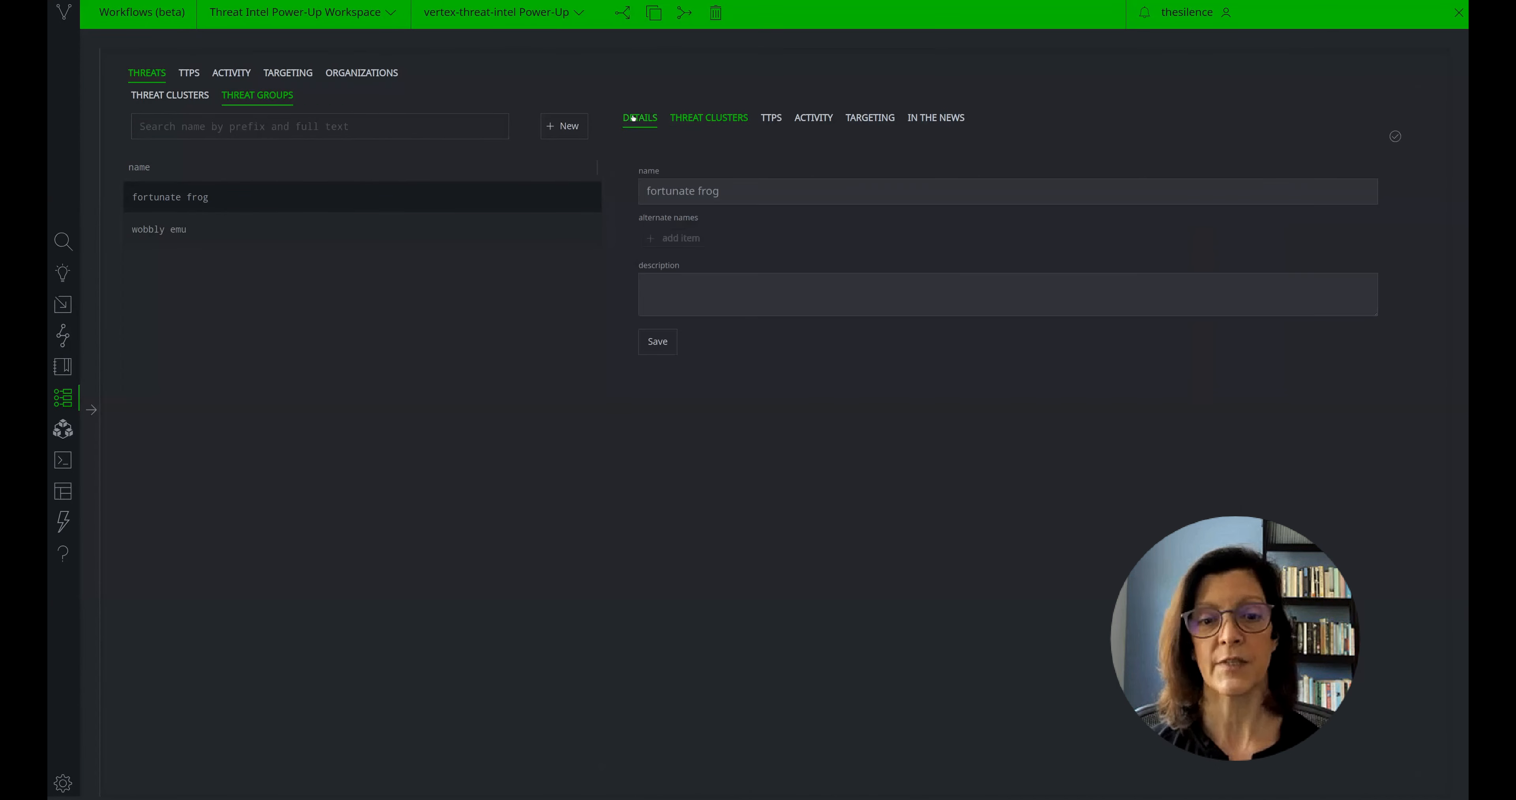
pyautogui.click(680, 237)
pyautogui.write('musu')
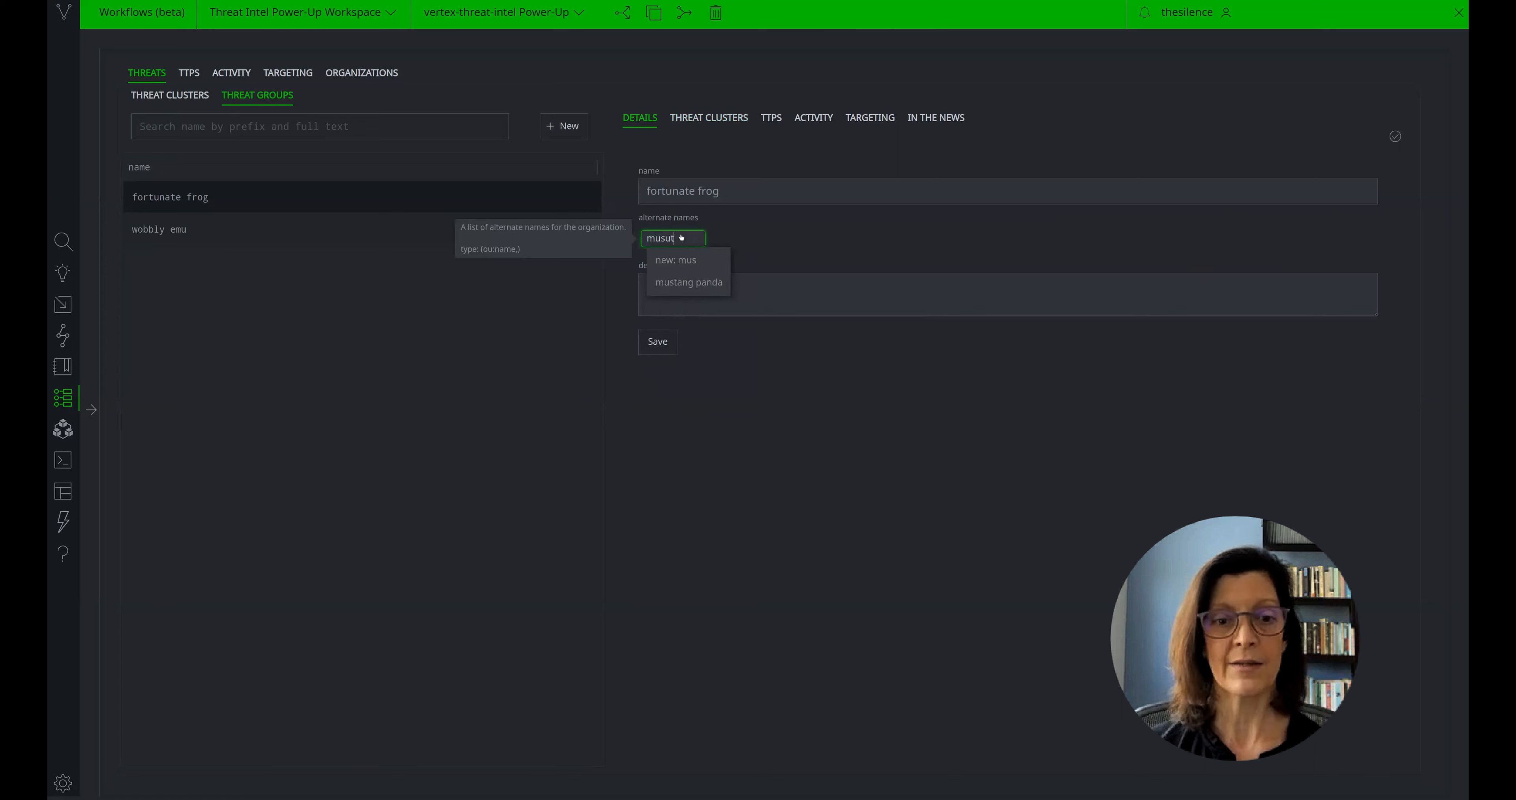
pyautogui.press('BackSpace')
pyautogui.click(690, 281)
pyautogui.click(658, 341)
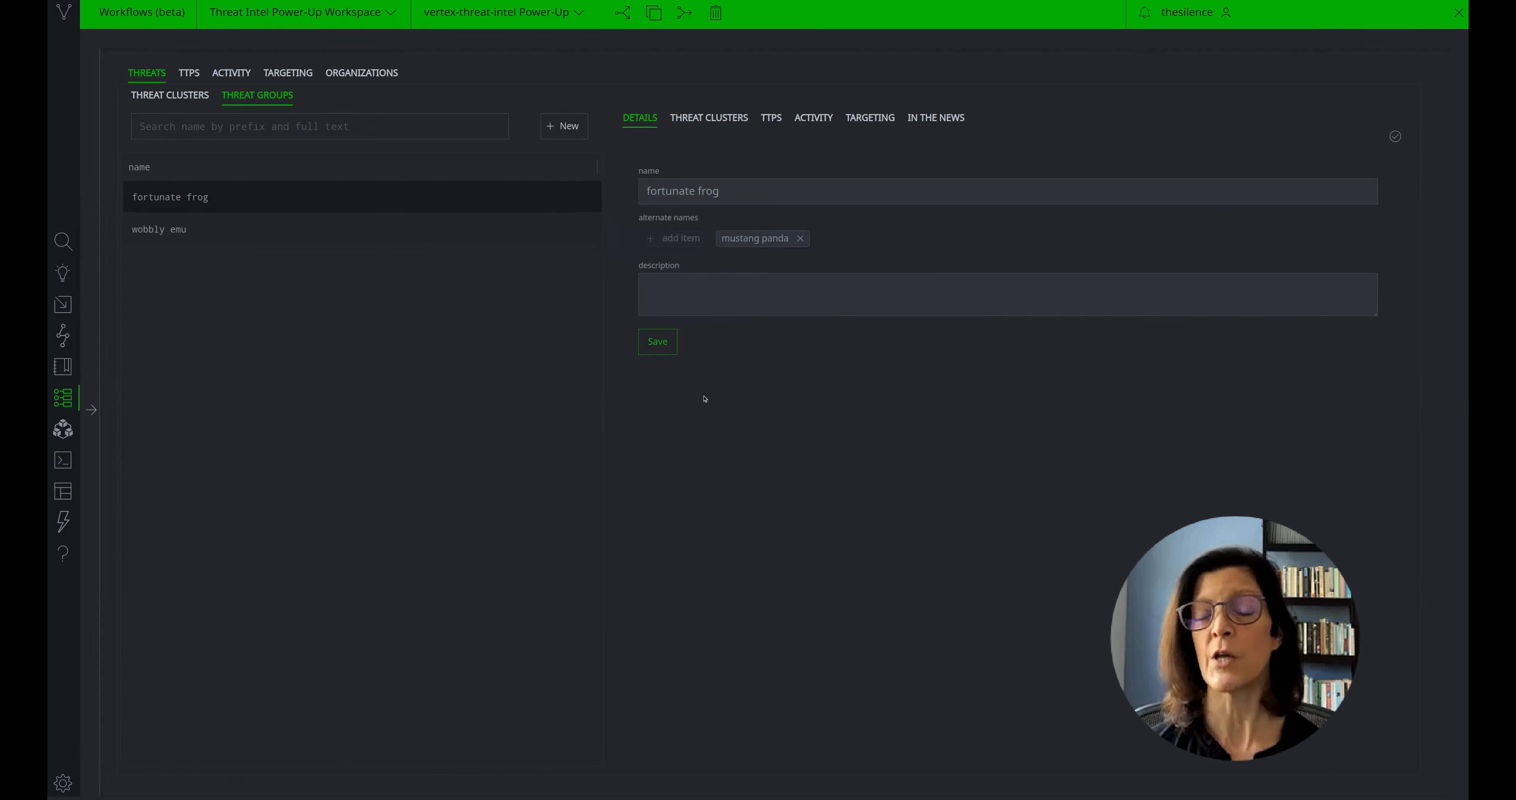
# Step: Search the threat clusters for must to review the mustang panda entries from all reporters
pyautogui.click(187, 105)
pyautogui.click(145, 125)
pyautogui.write('must')
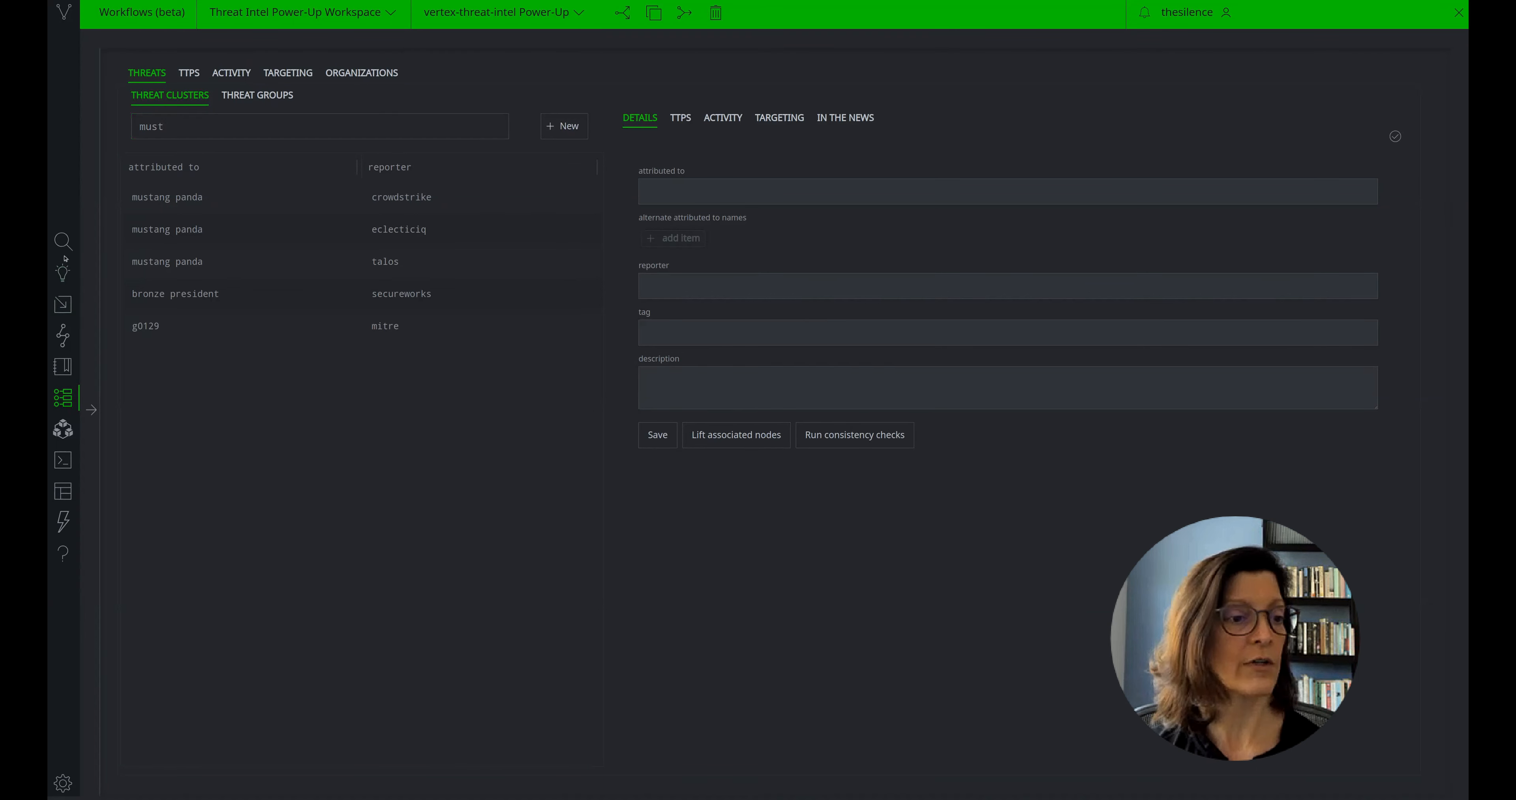
# Step: In the Research tool, query #cno.threat.fortunatefrog #rep.crowdstrike.mustangpanda #rep.eclecticiq.mustangpanda #rep.talos.mustangpanda #rep.secureworks.bronzepresident #rep.mitre.g0129
pyautogui.click(64, 241)
pyautogui.write('#rep.crowdstrike.mustangpanda #rep.eclecticiq.mustangpanda #rep.talos.mustangpanda #rep.secureworks.bronzepresident #rep.mitre.g0129')
pyautogui.press('Return')
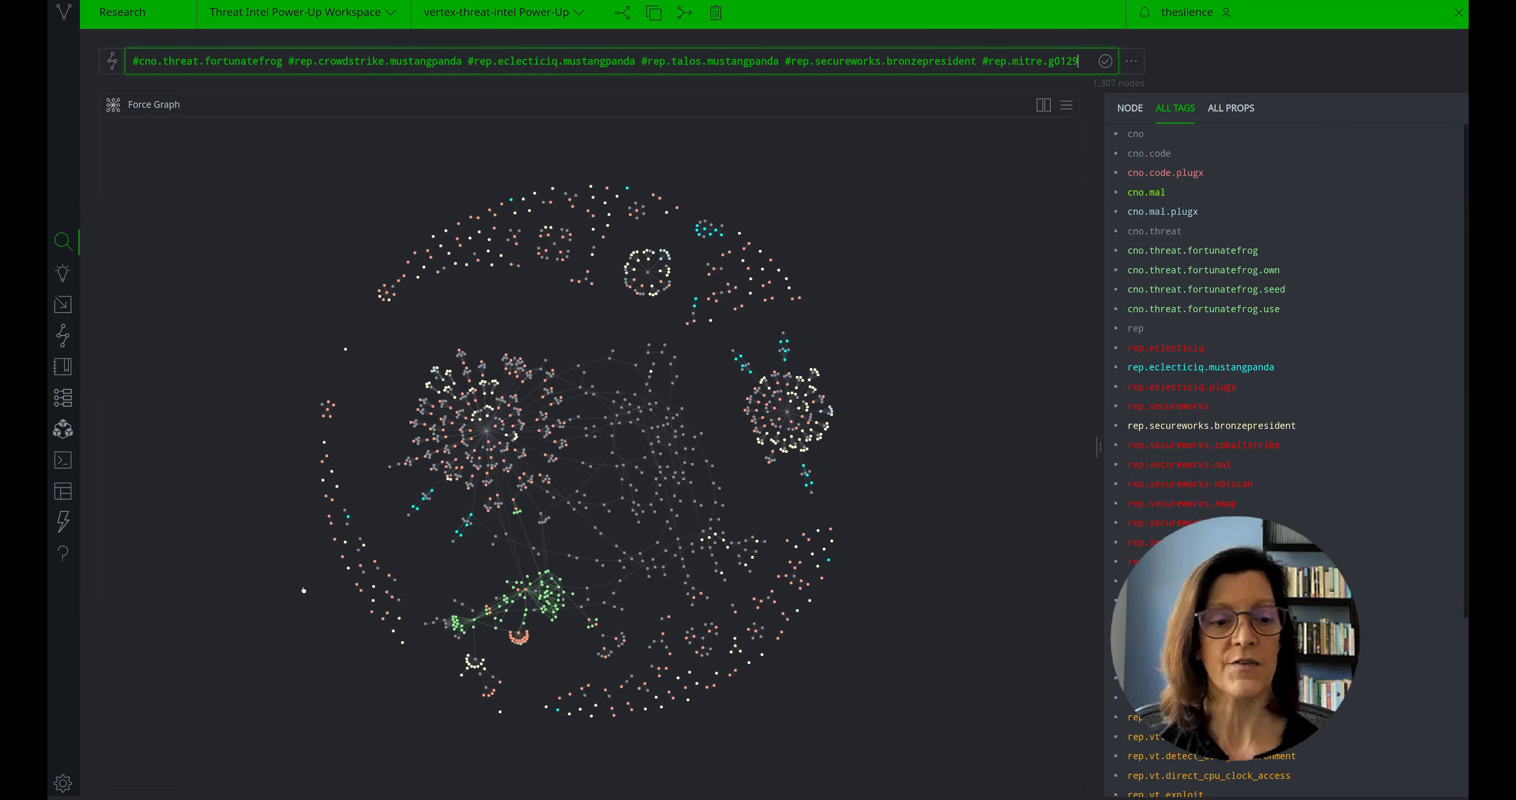
# Step: Hide the application/vnd.microsoft.portable-executable hub node from the force graph and examine how the remaining nodes cluster
pyautogui.scroll(5, 397, 551)
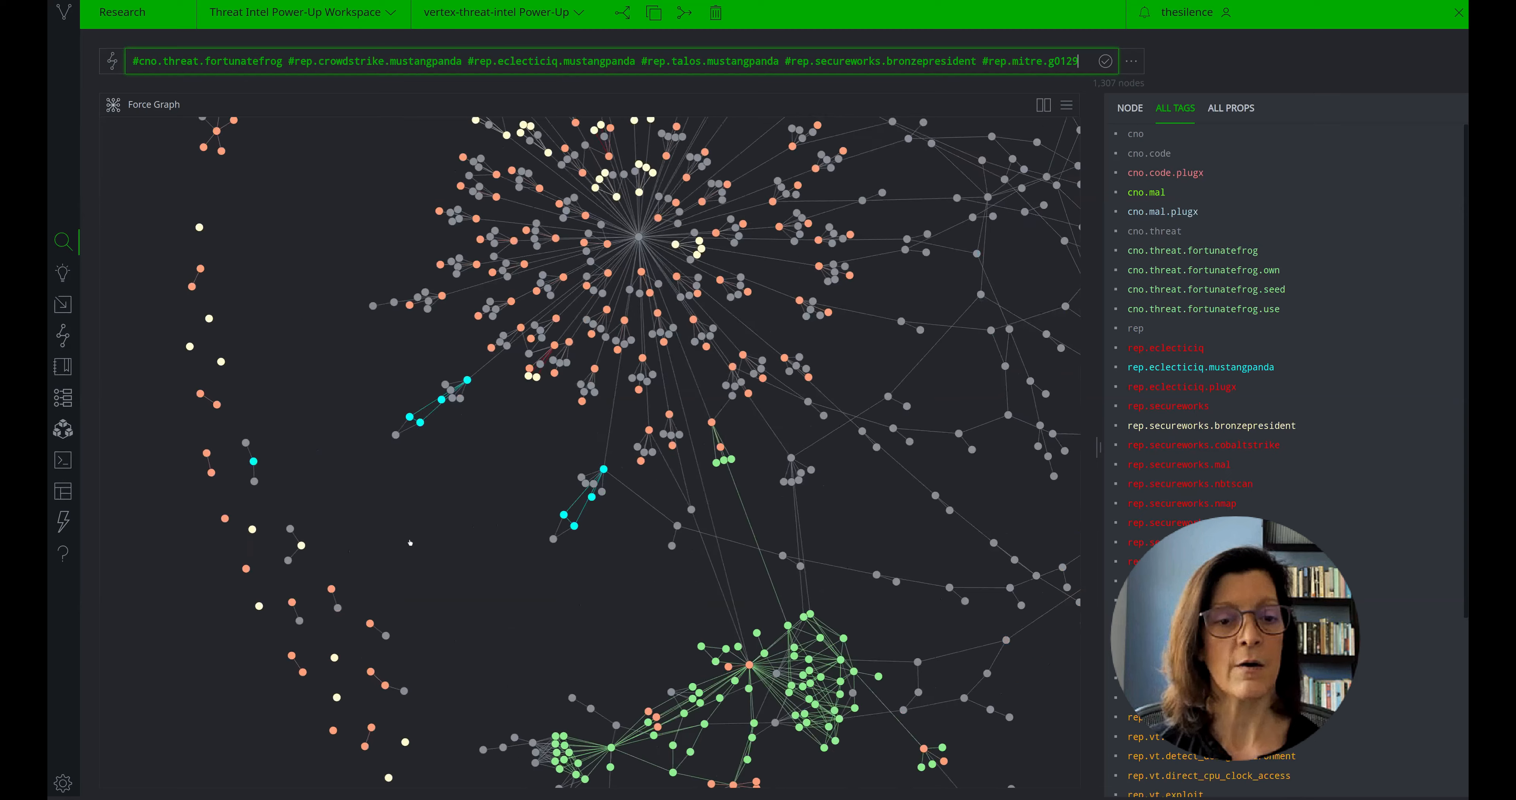
pyautogui.scroll(5, 465, 566)
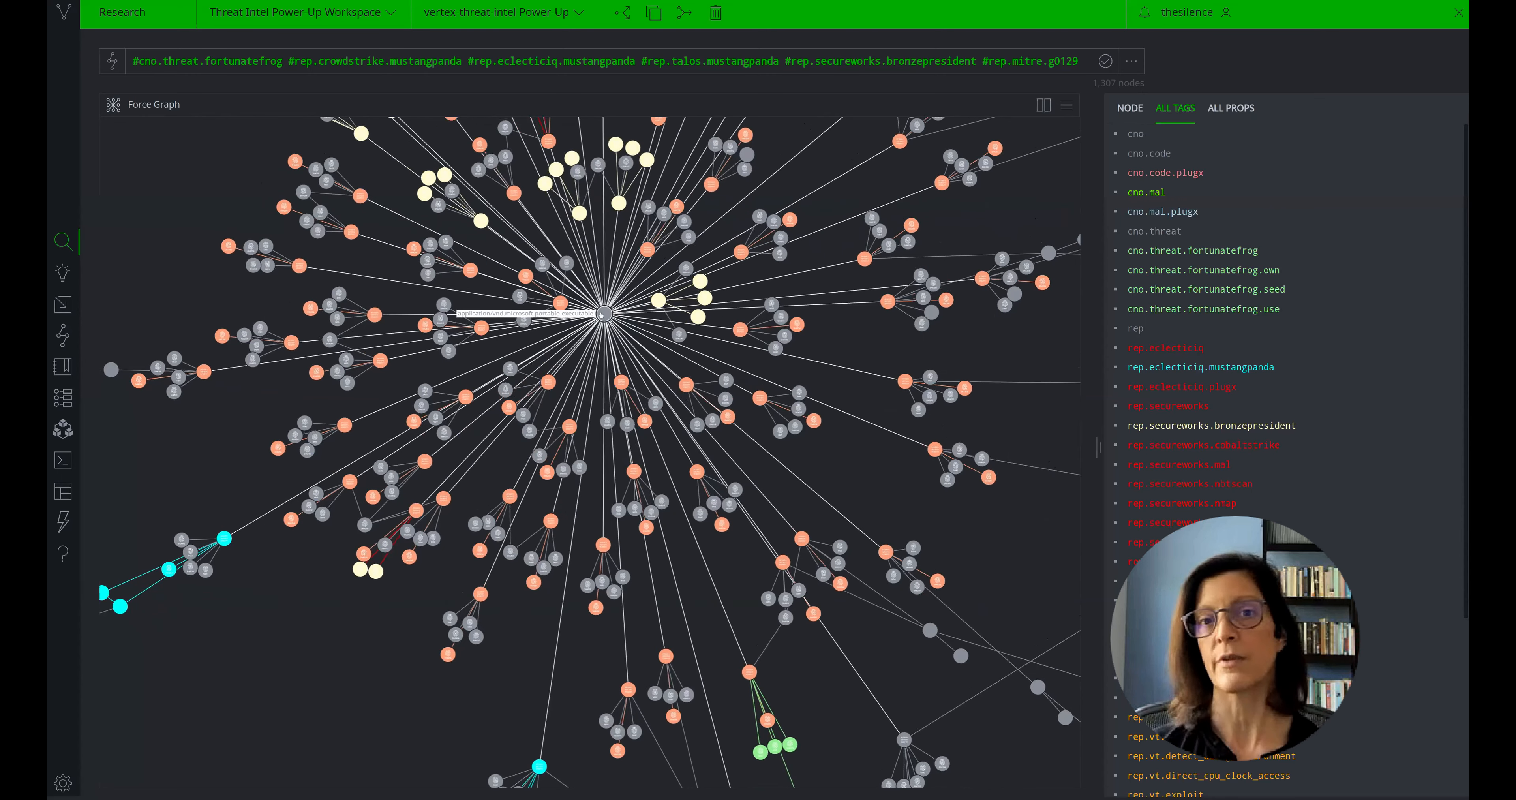
pyautogui.scroll(2, 600, 307)
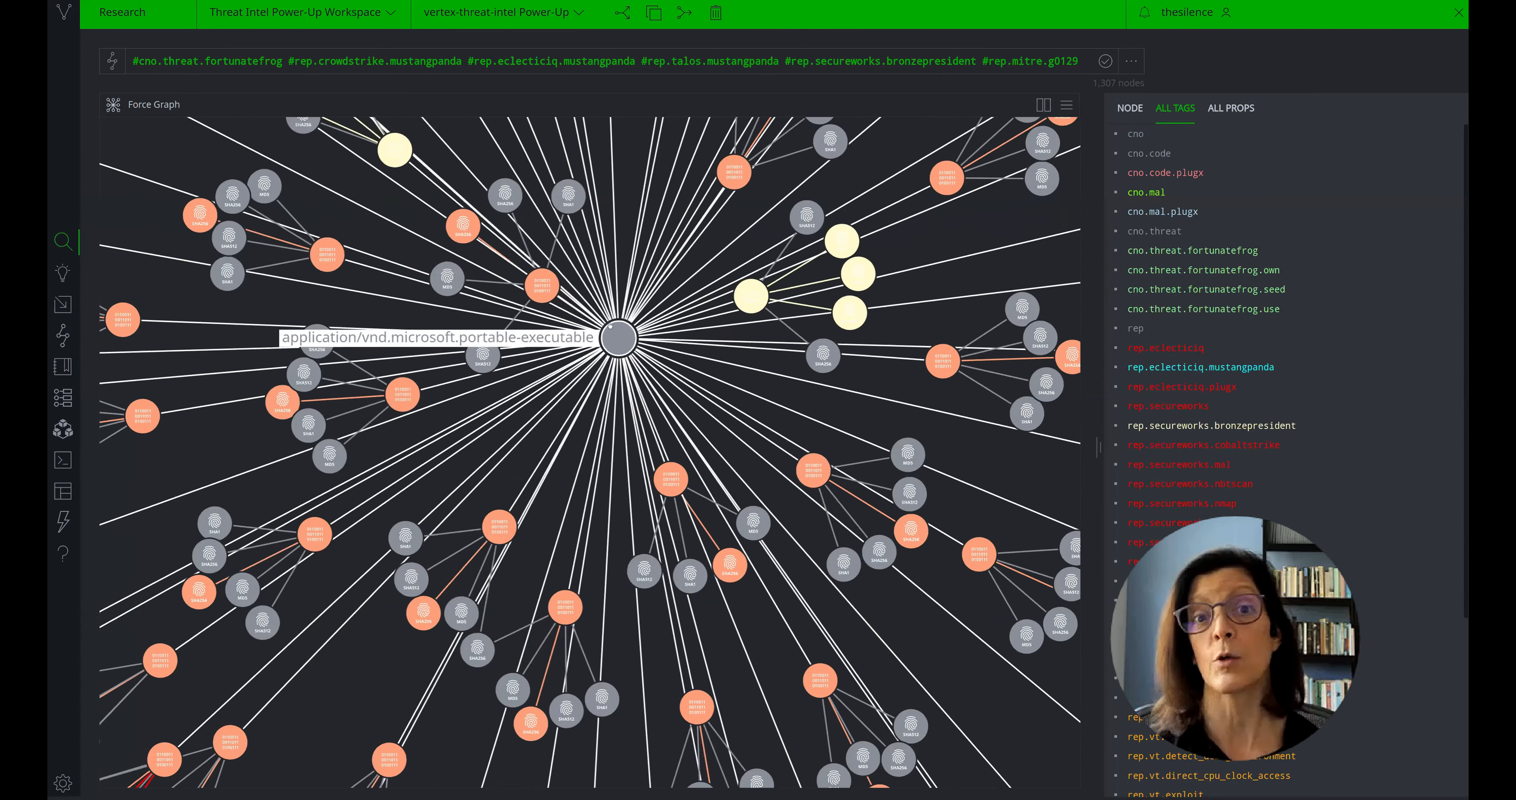
pyautogui.scroll(3, 615, 342)
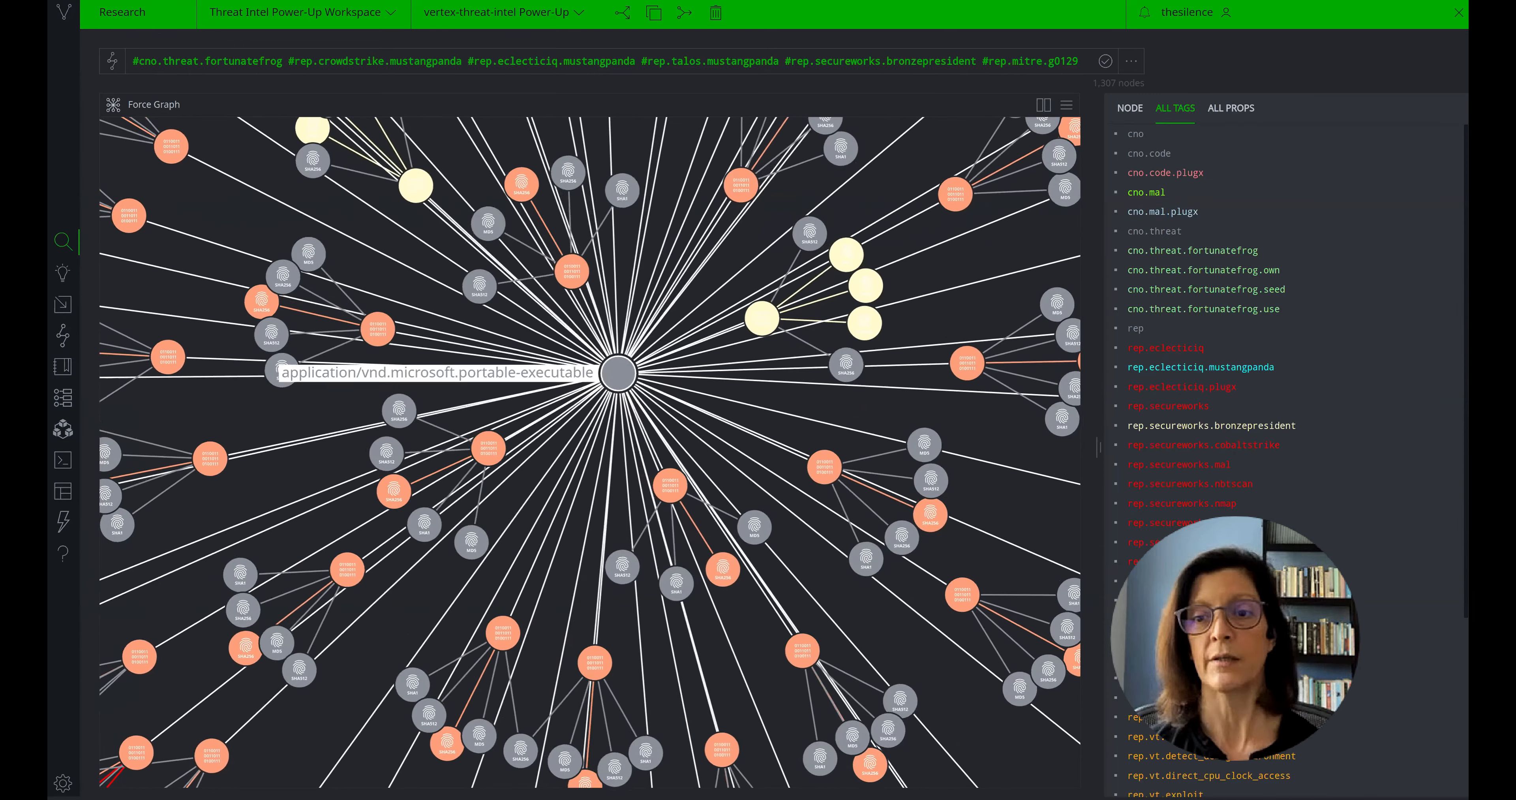
pyautogui.rightClick(624, 374)
pyautogui.scroll(-10, 376, 497)
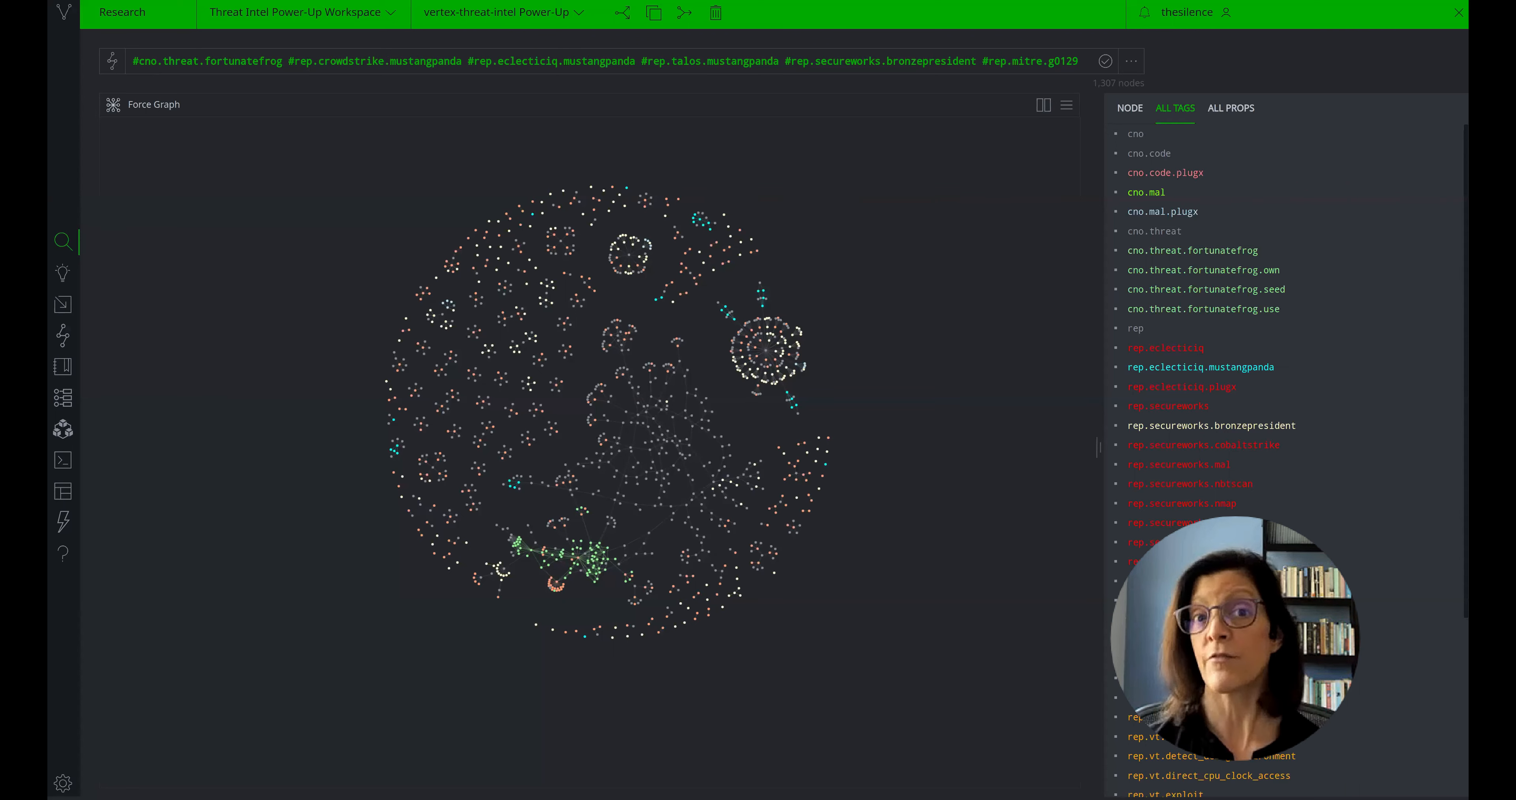
# Step: In the Threat Intel workflow, link all five clusters matching mus, from crowdstrike, eclecticiq, talos, secureworks and mitre, to the fortunate frog threat group
pyautogui.click(63, 397)
pyautogui.click(257, 95)
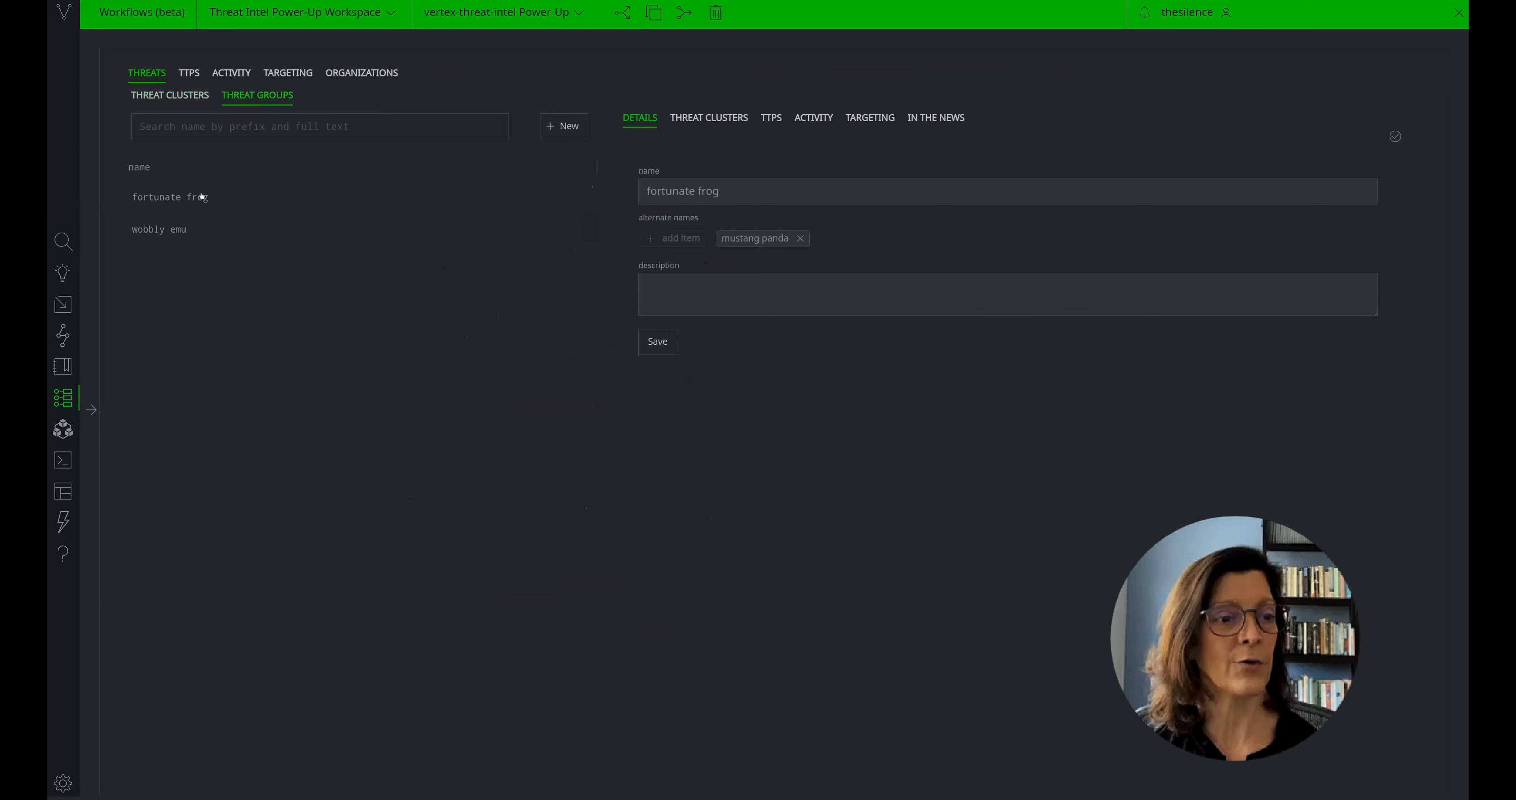
pyautogui.click(194, 197)
pyautogui.click(709, 117)
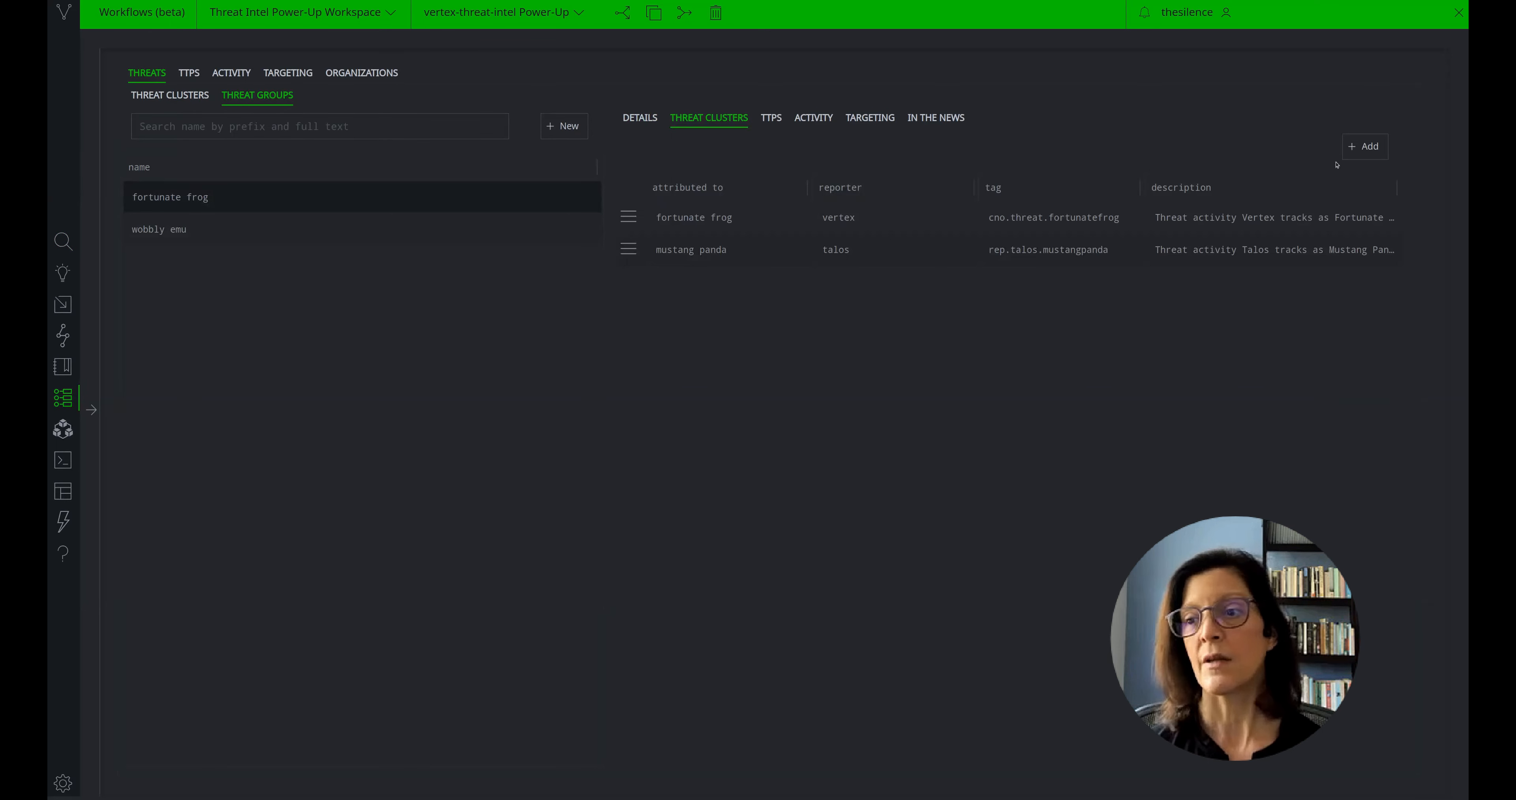
pyautogui.click(1363, 147)
pyautogui.write('mm')
pyautogui.write('us')
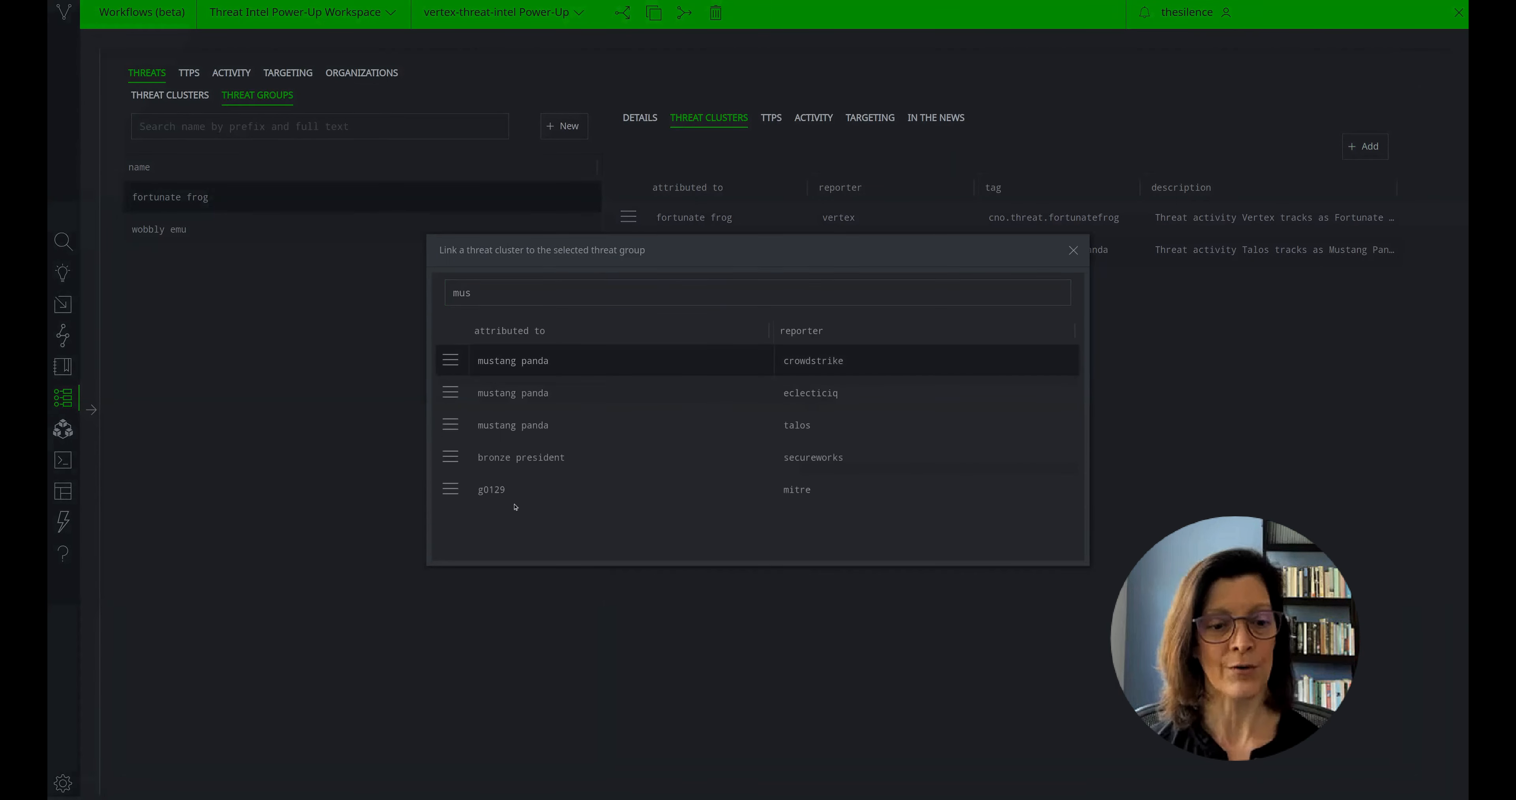
pyautogui.click(458, 392)
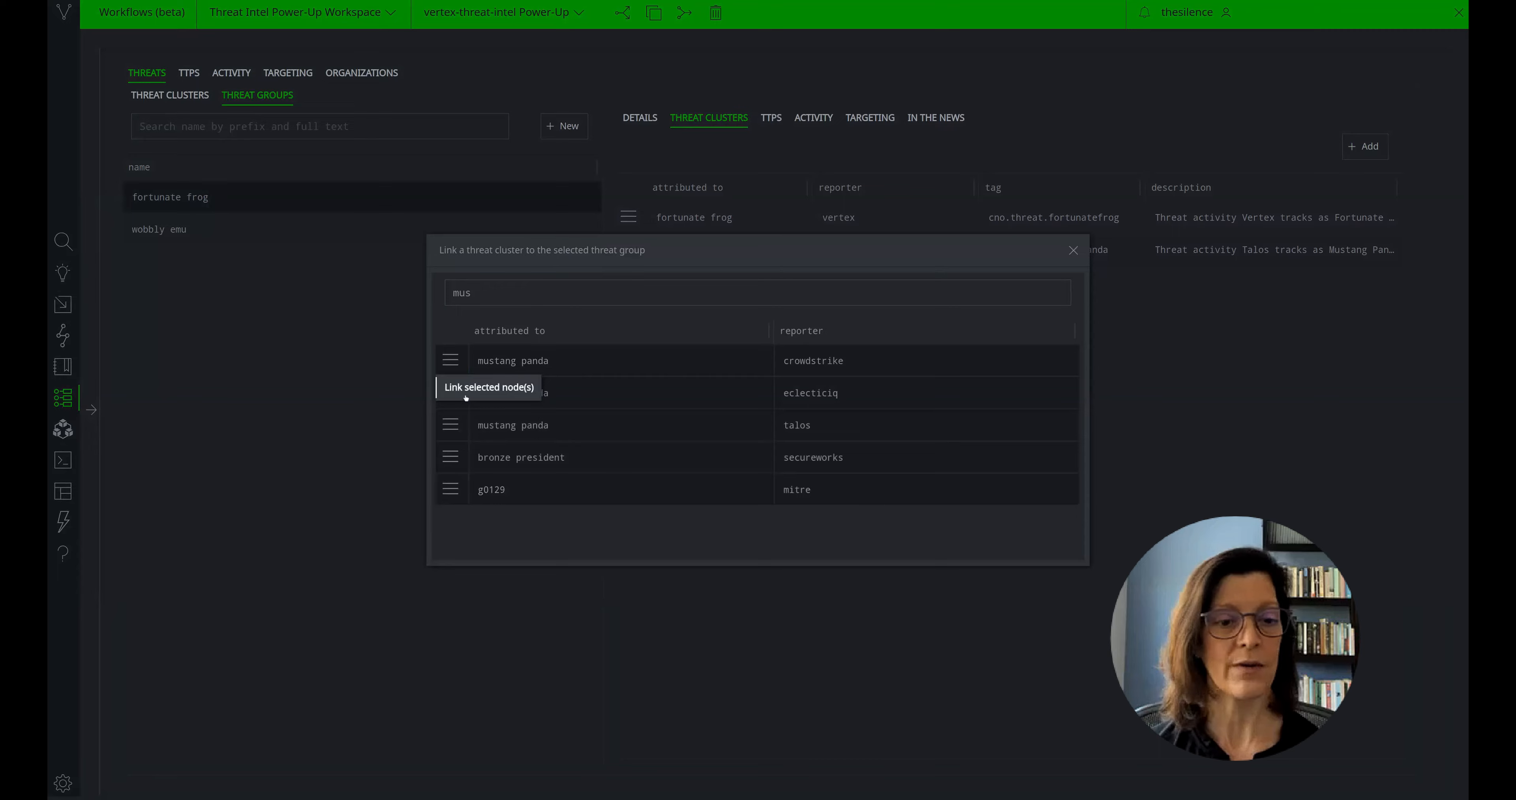
pyautogui.click(471, 392)
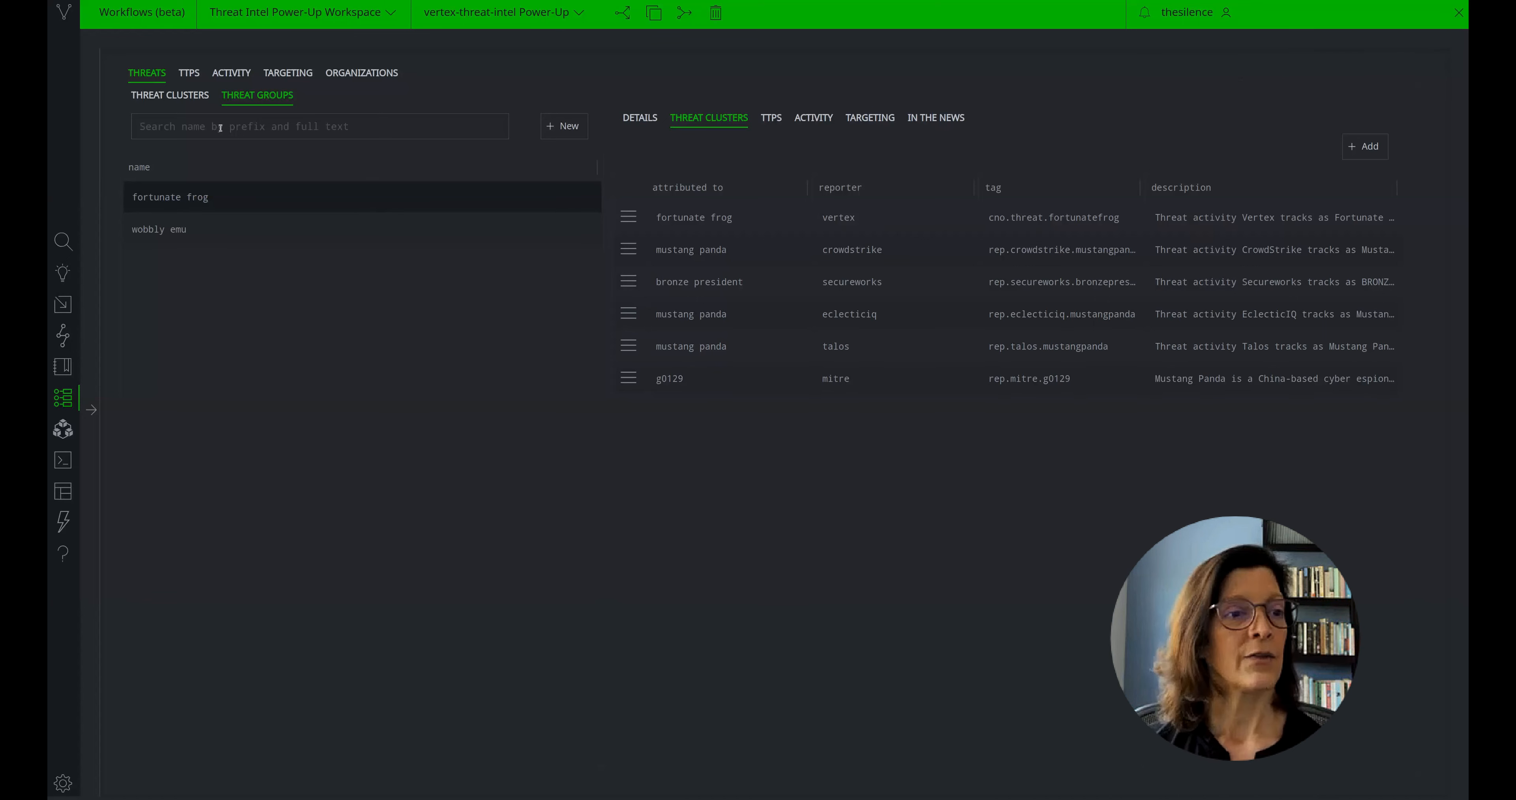
# Step: Inspect the details of the talos meterpreter and mitre pterodo entries among the TTP tools
pyautogui.click(189, 72)
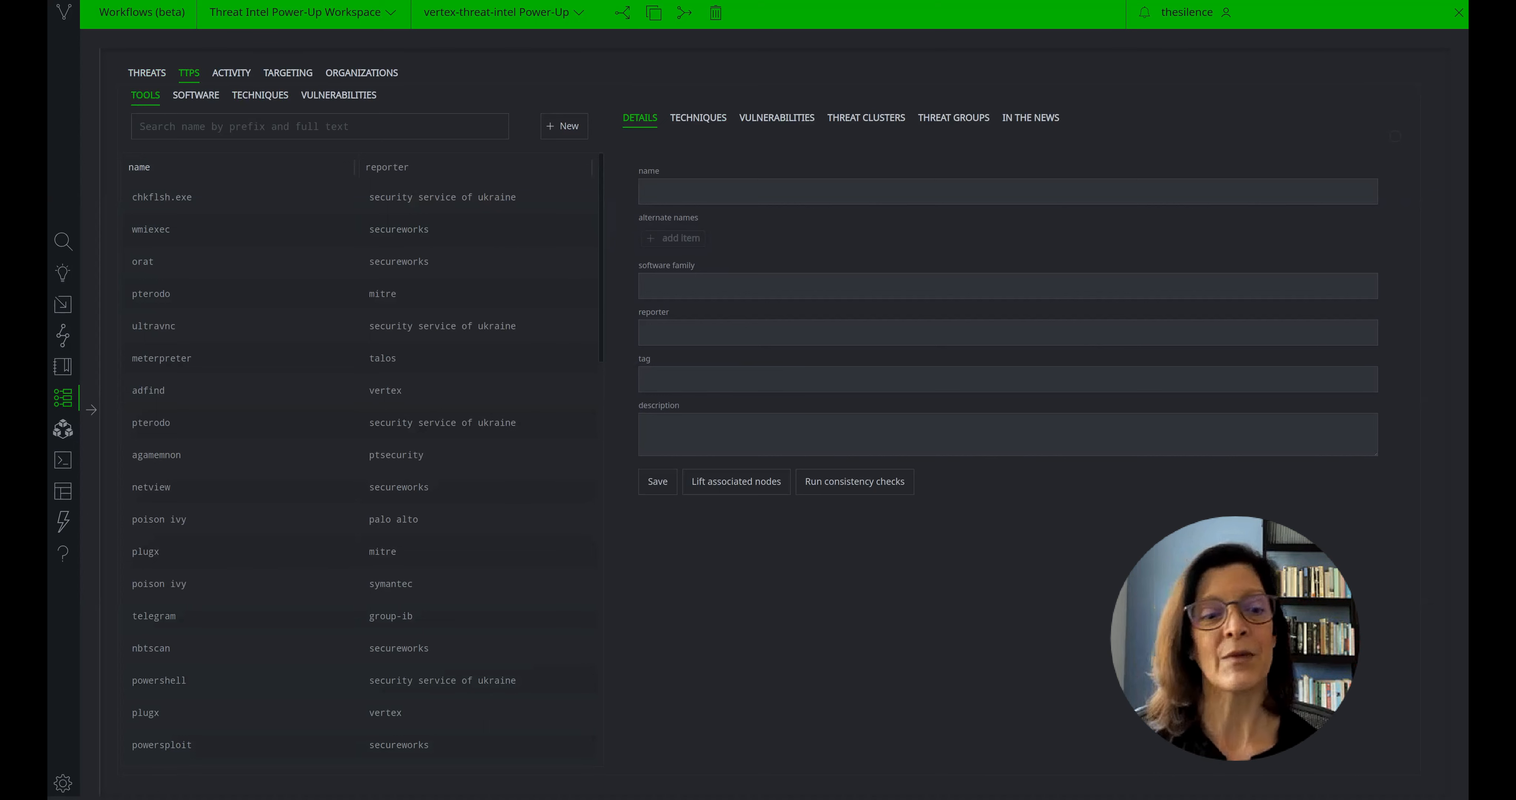
pyautogui.click(231, 359)
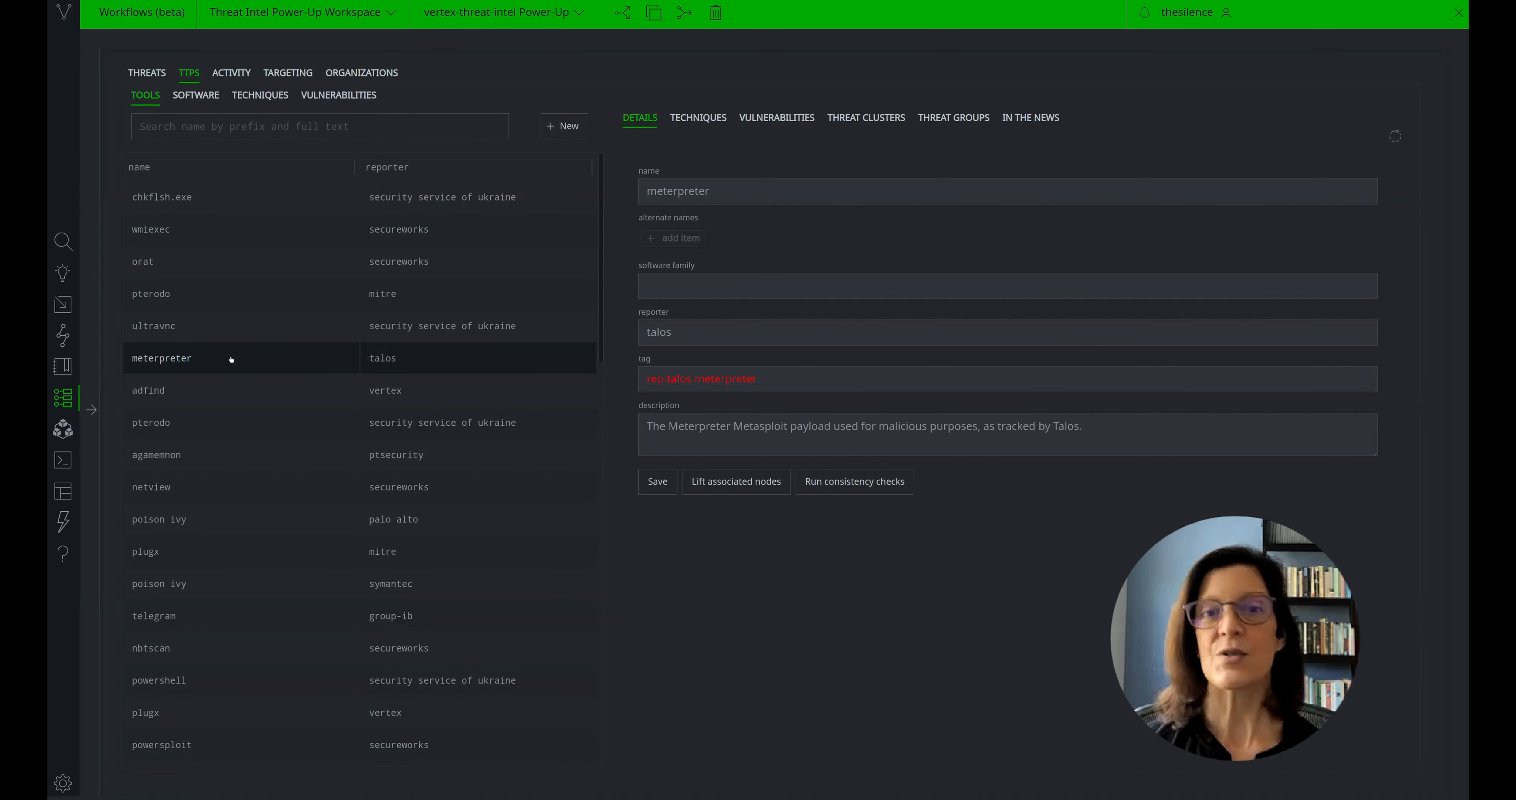
pyautogui.click(230, 304)
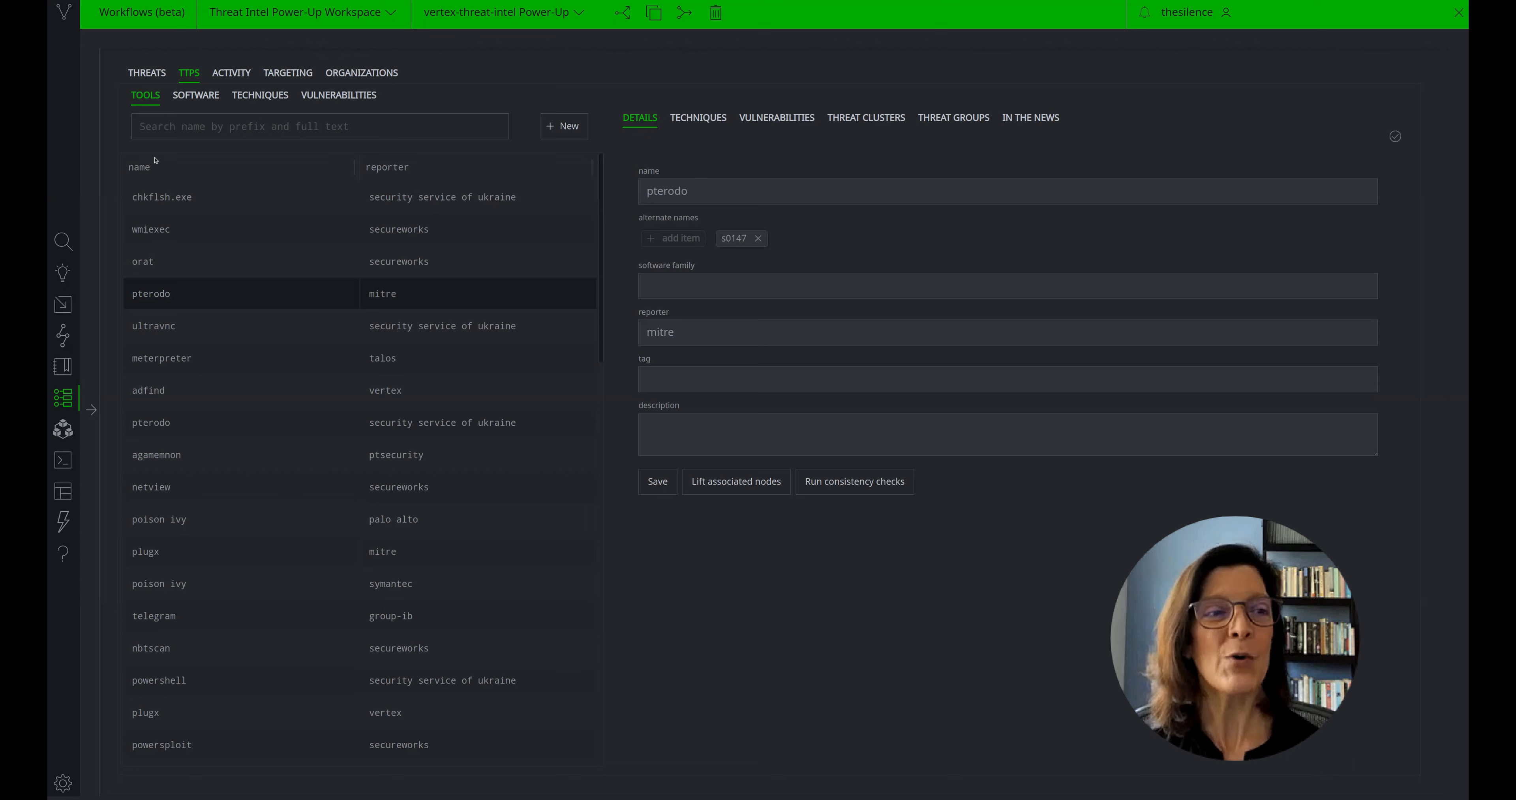
# Step: View the list of TTP software products, and search the tools for pl
pyautogui.click(190, 97)
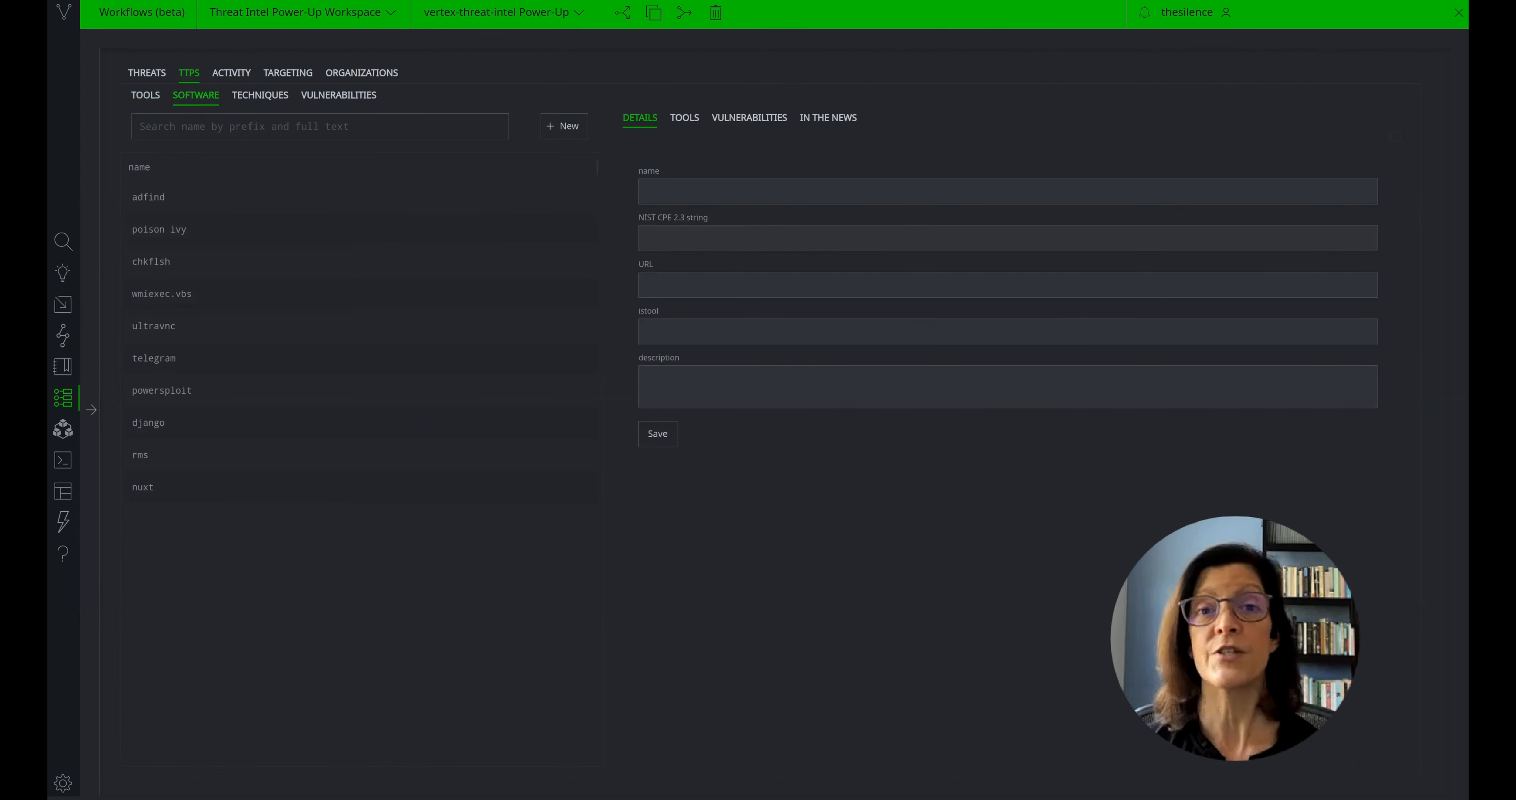
pyautogui.click(156, 97)
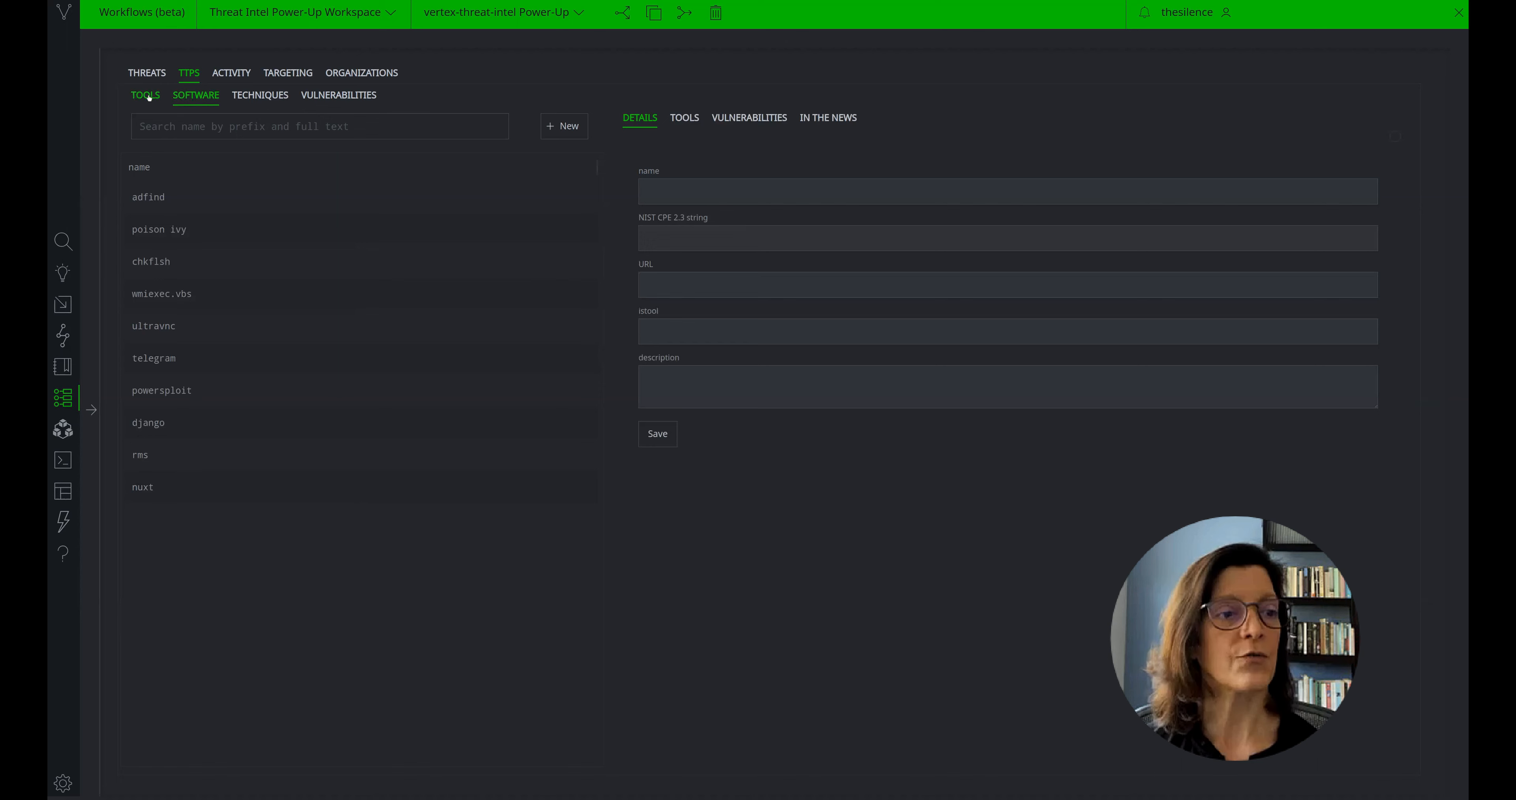
pyautogui.click(175, 123)
pyautogui.write('pl')
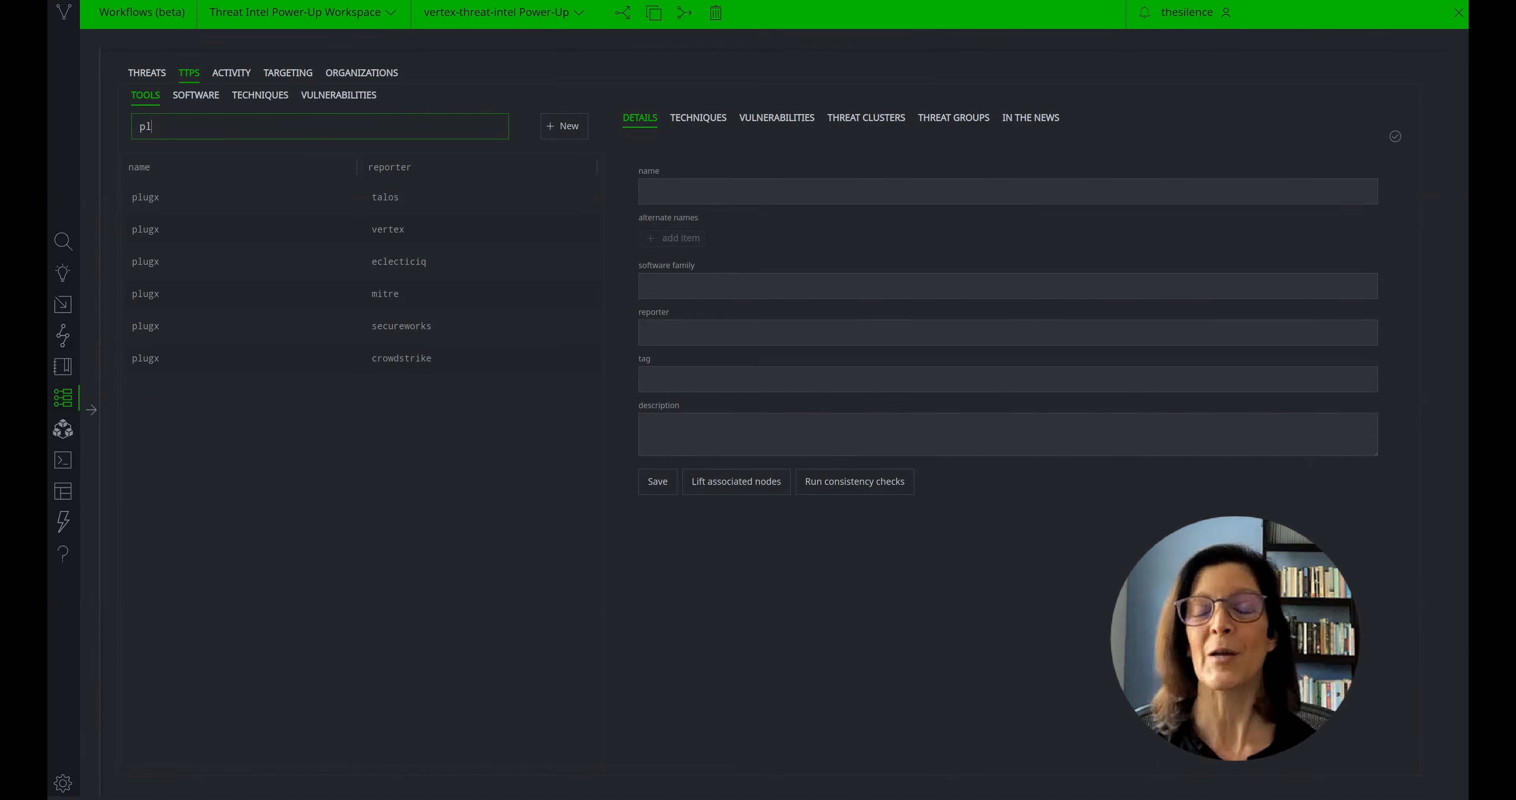
# Step: Create a new software product named plugx
pyautogui.click(196, 94)
pyautogui.click(563, 126)
pyautogui.write('plu')
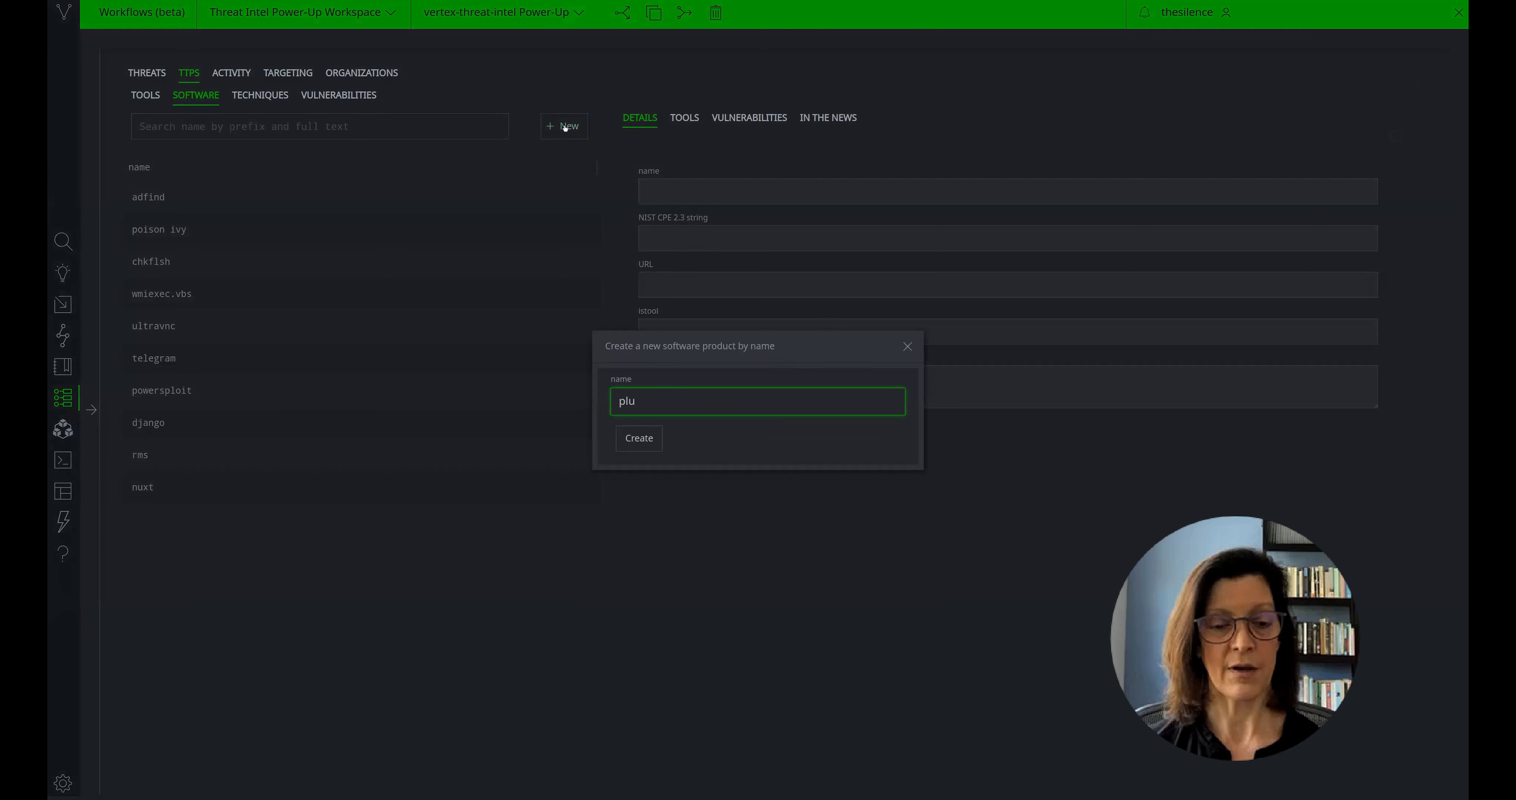
pyautogui.write('gx')
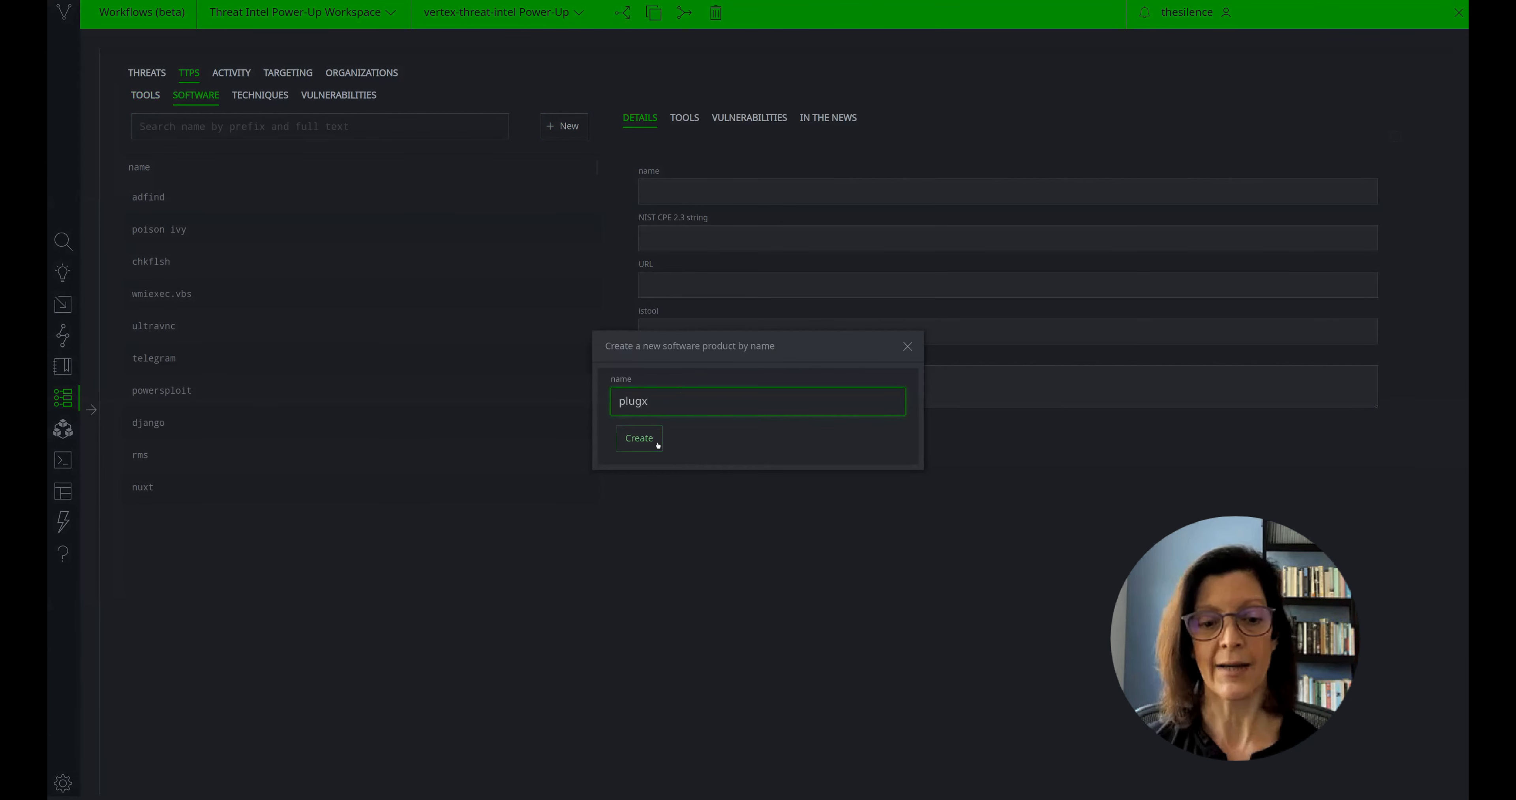
pyautogui.click(656, 444)
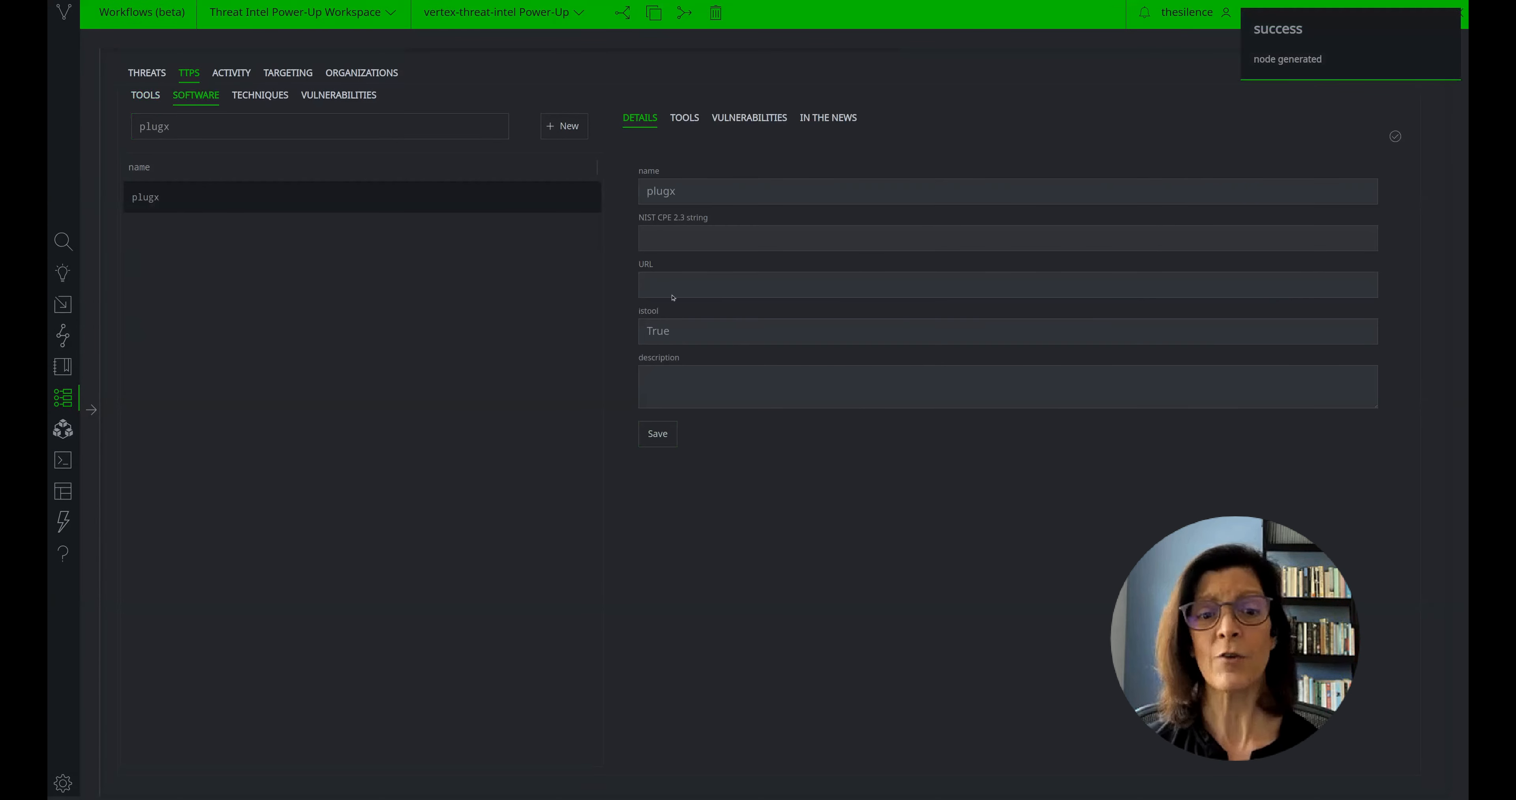
# Step: Link the plugx tools from talos, vertex, eclecticiq, mitre, secureworks and crowdstrike to the plugx software product
pyautogui.click(684, 117)
pyautogui.click(1370, 156)
pyautogui.write('plug')
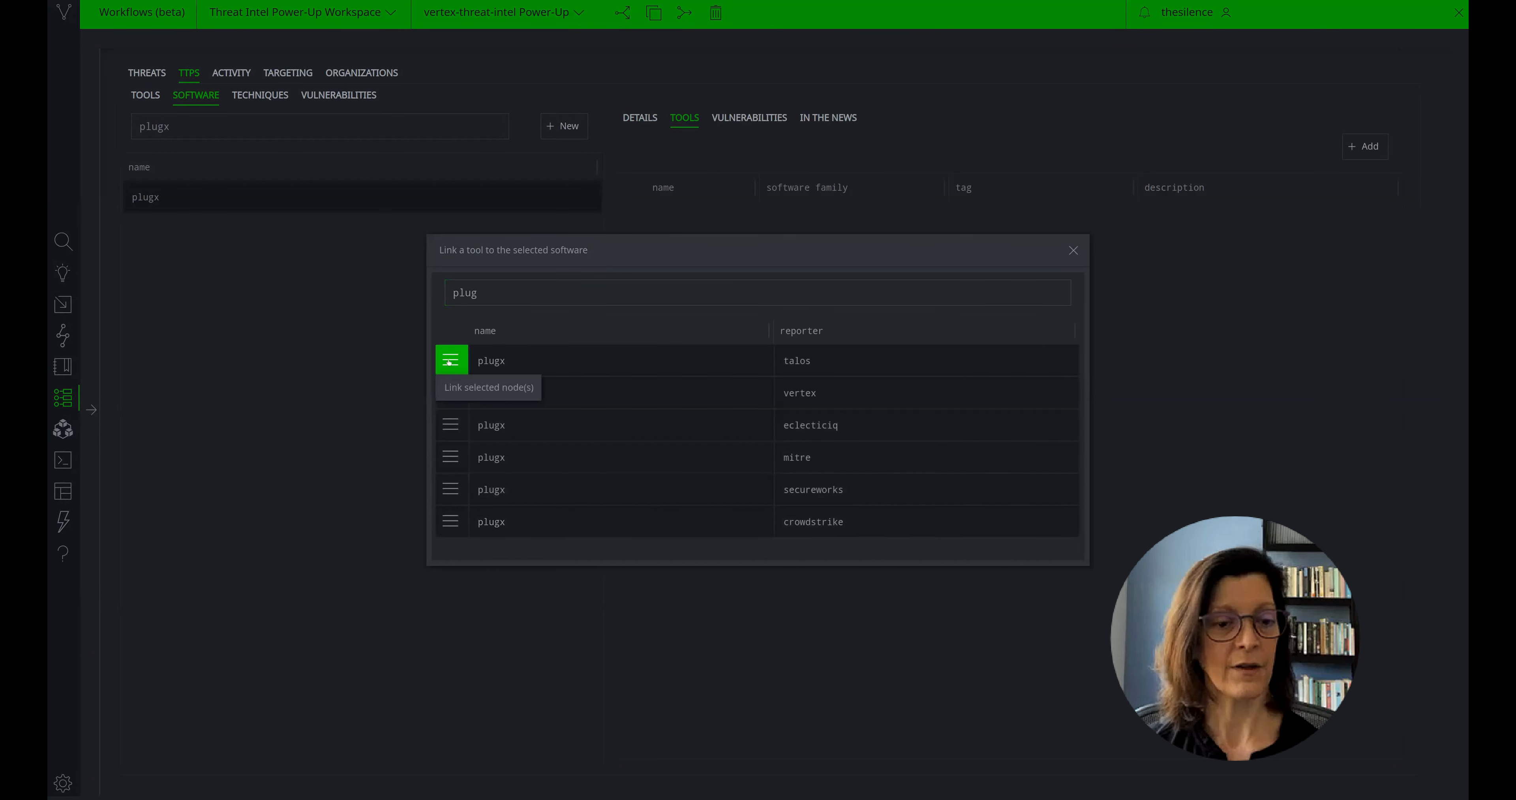
pyautogui.click(452, 391)
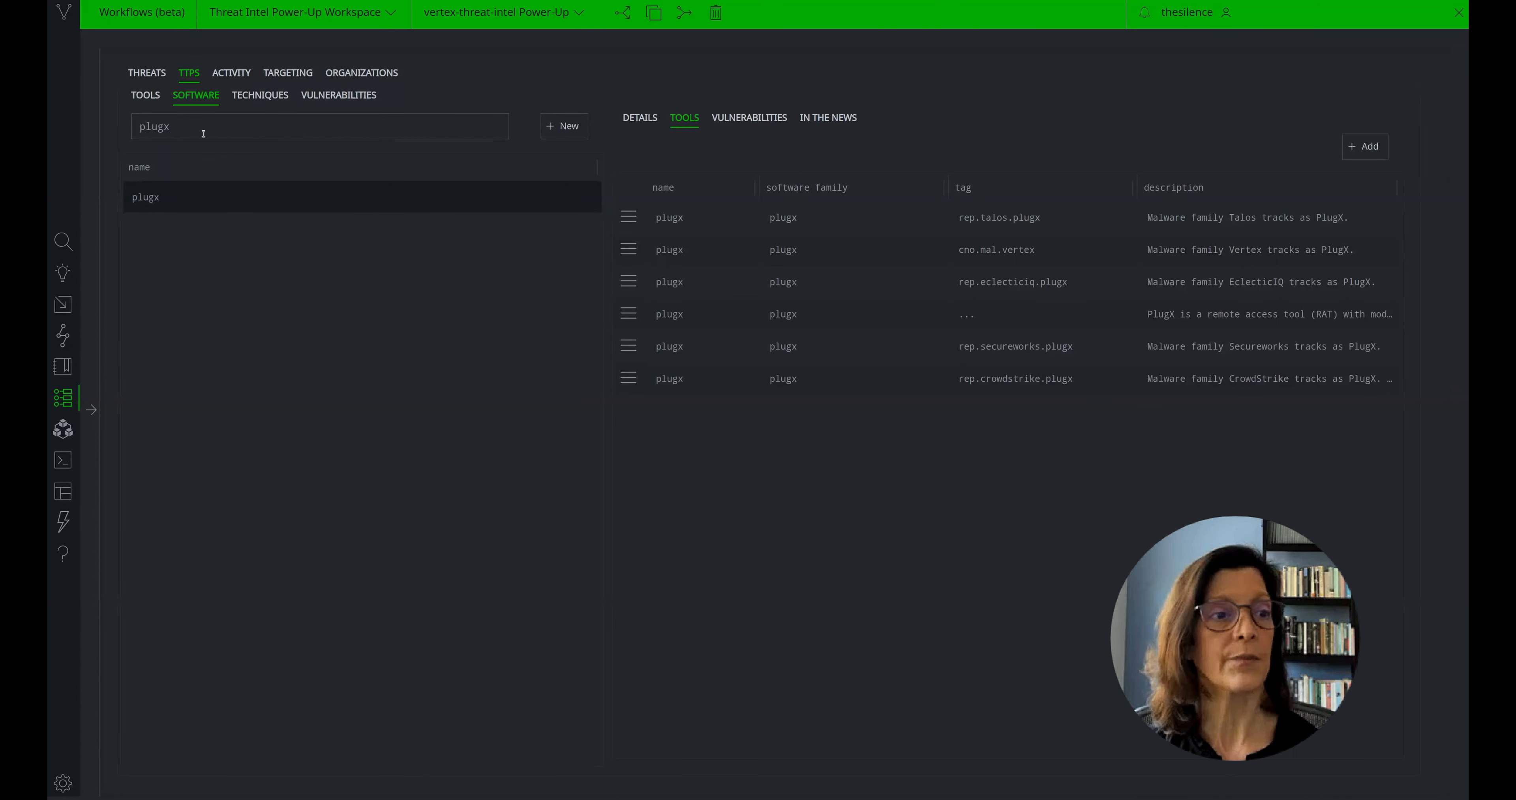
# Step: Search the tools for ad, examine ptsecurity's adfind details, threat clusters and news, and view the news for secureworks' adfind
pyautogui.click(148, 96)
pyautogui.click(187, 125)
pyautogui.write('ad')
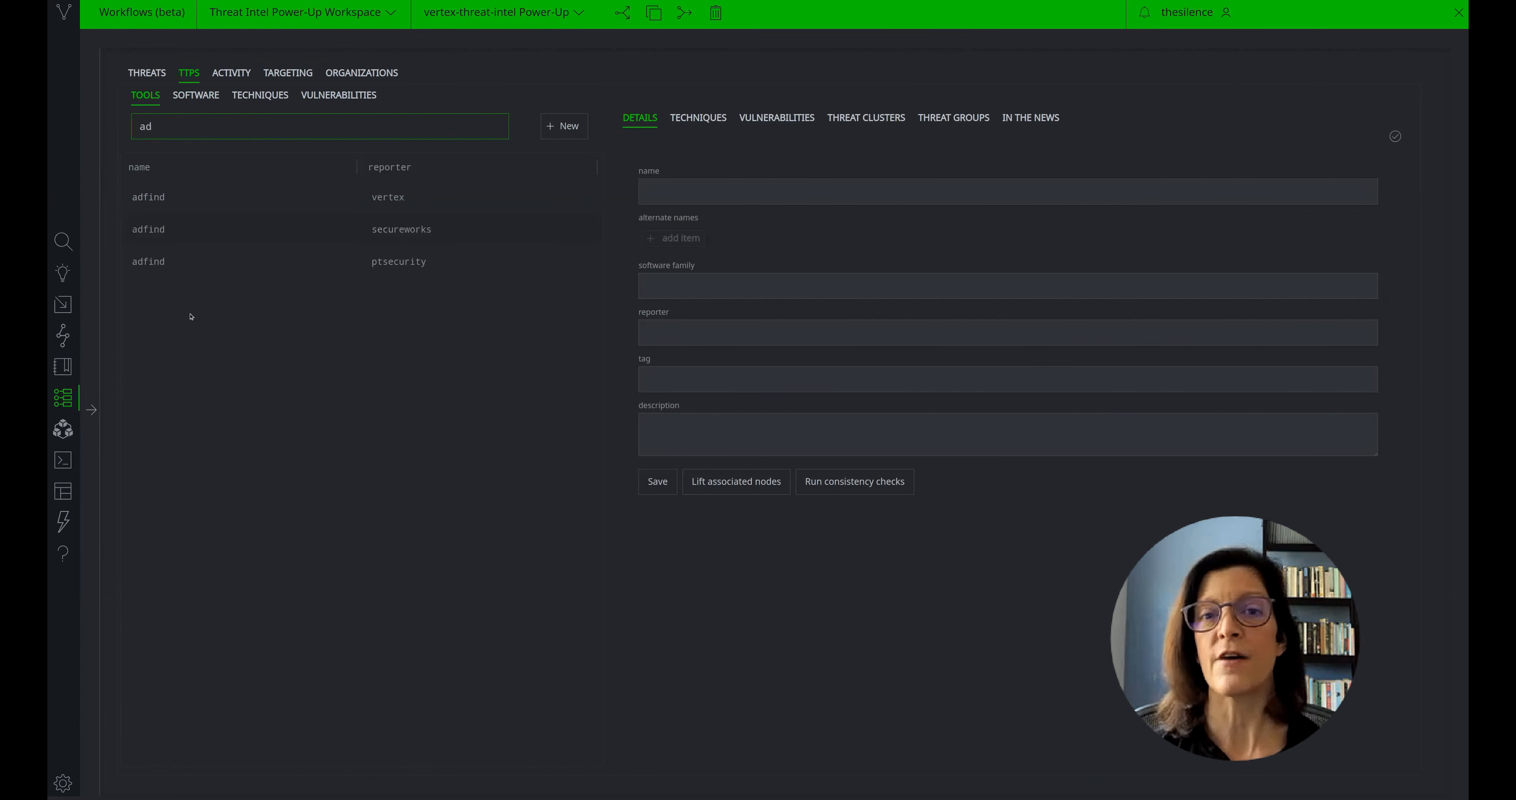
pyautogui.click(237, 266)
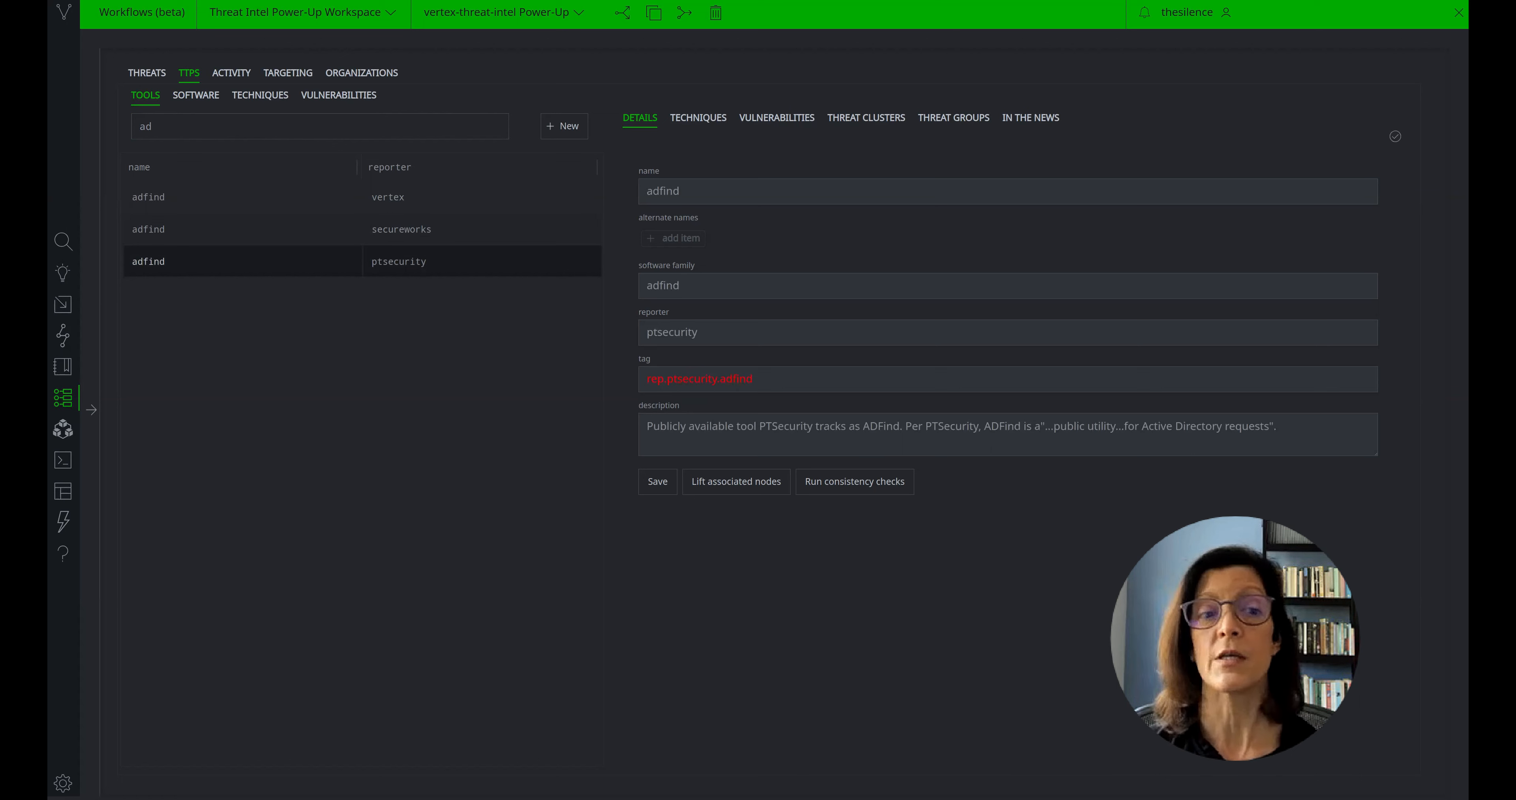
pyautogui.click(899, 118)
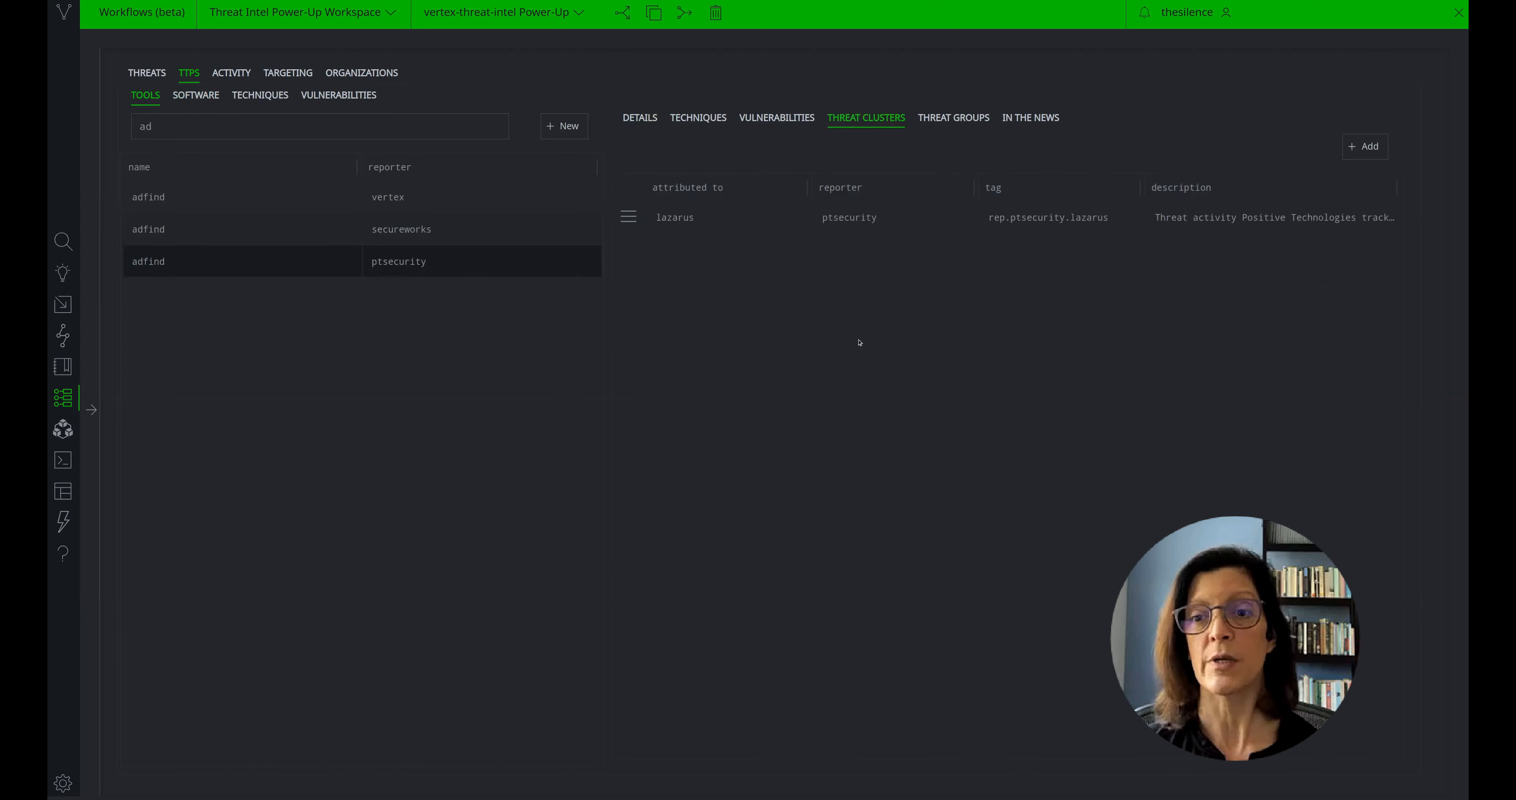
pyautogui.click(1043, 124)
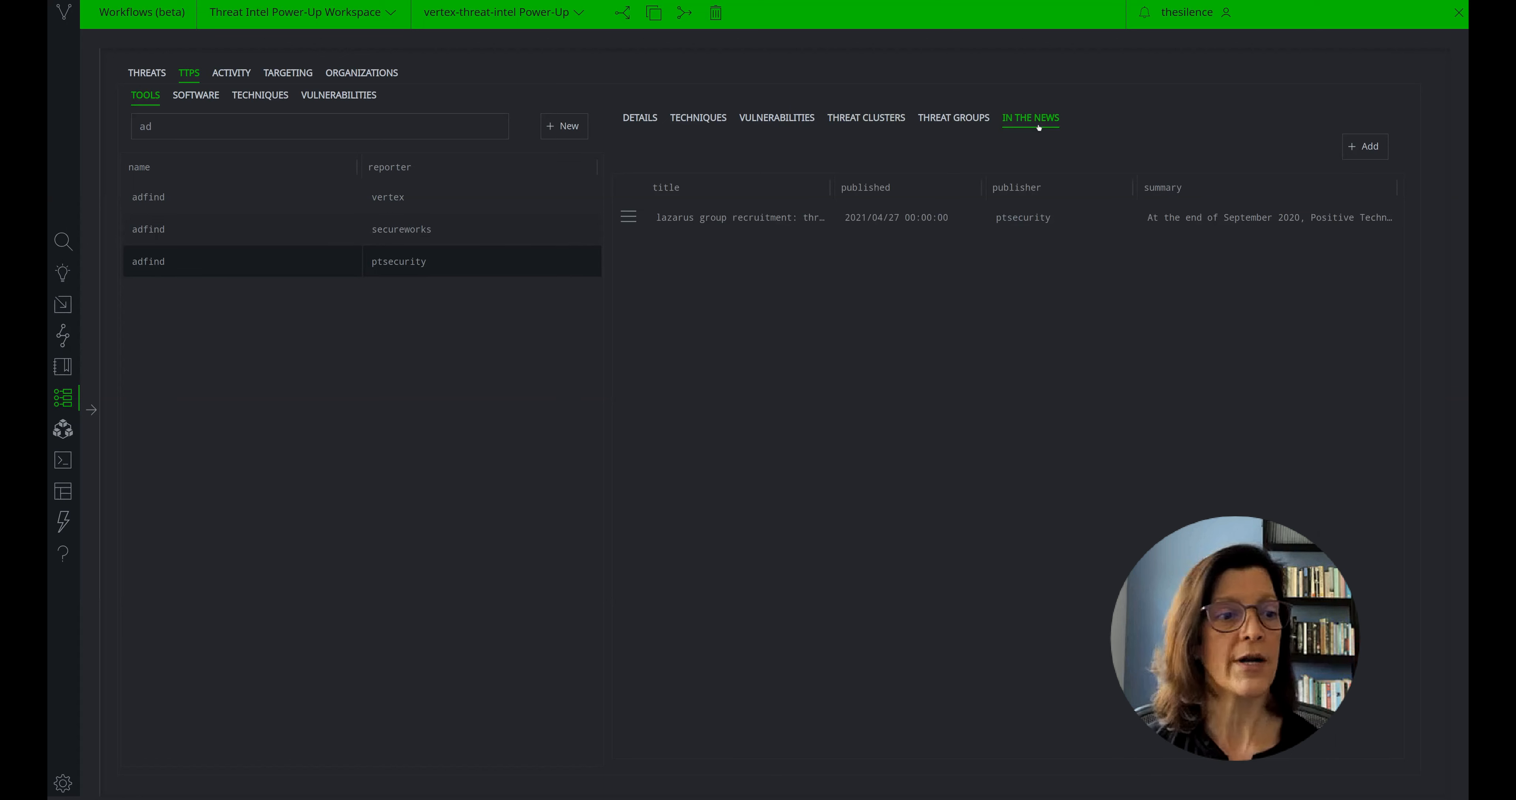
pyautogui.click(263, 231)
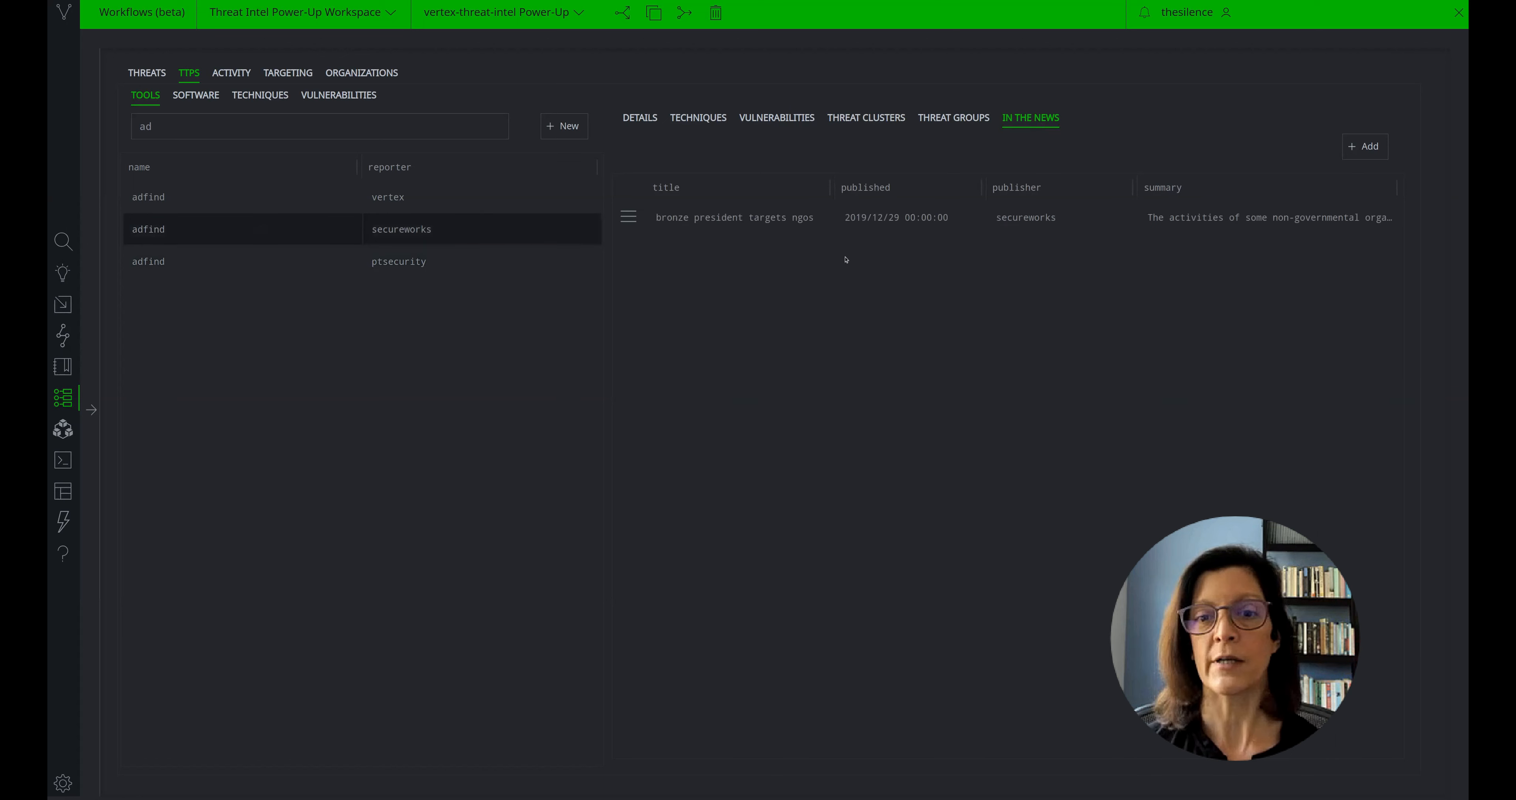
# Step: View the threat clusters for secureworks' adfind, and lift the nodes associated with vertex's adfind tool
pyautogui.click(873, 126)
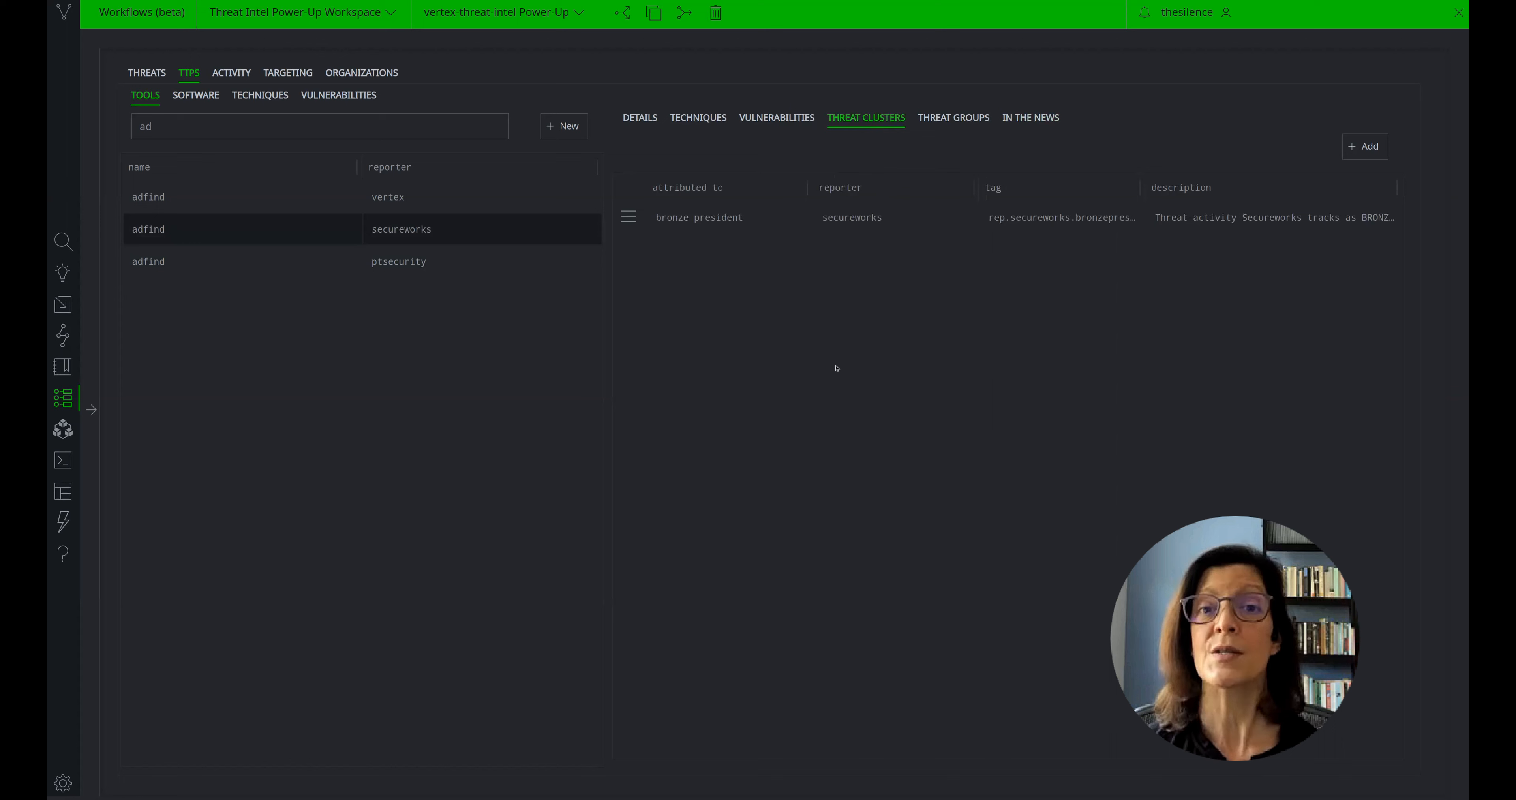
pyautogui.click(272, 203)
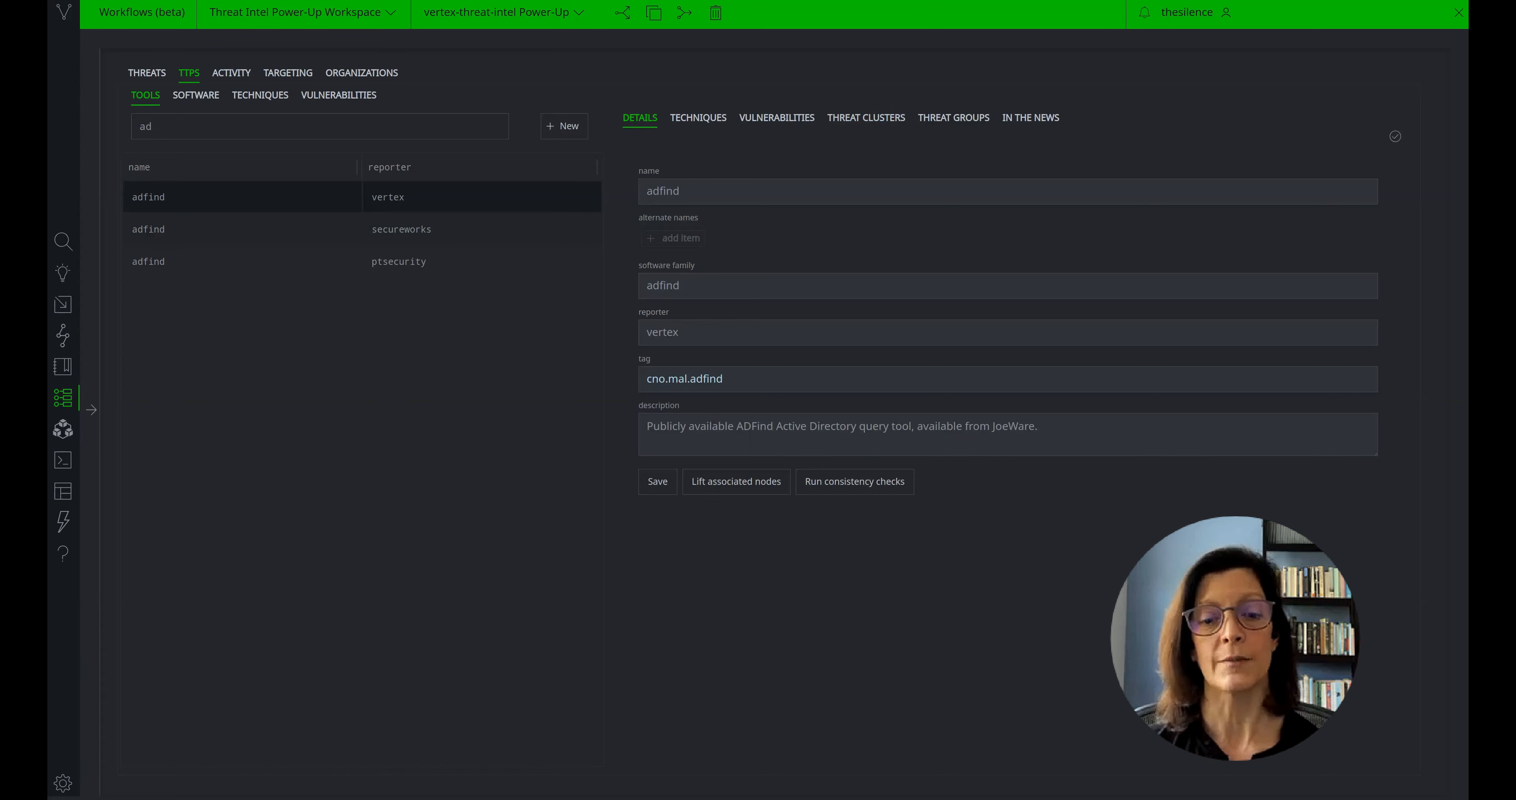
pyautogui.click(740, 491)
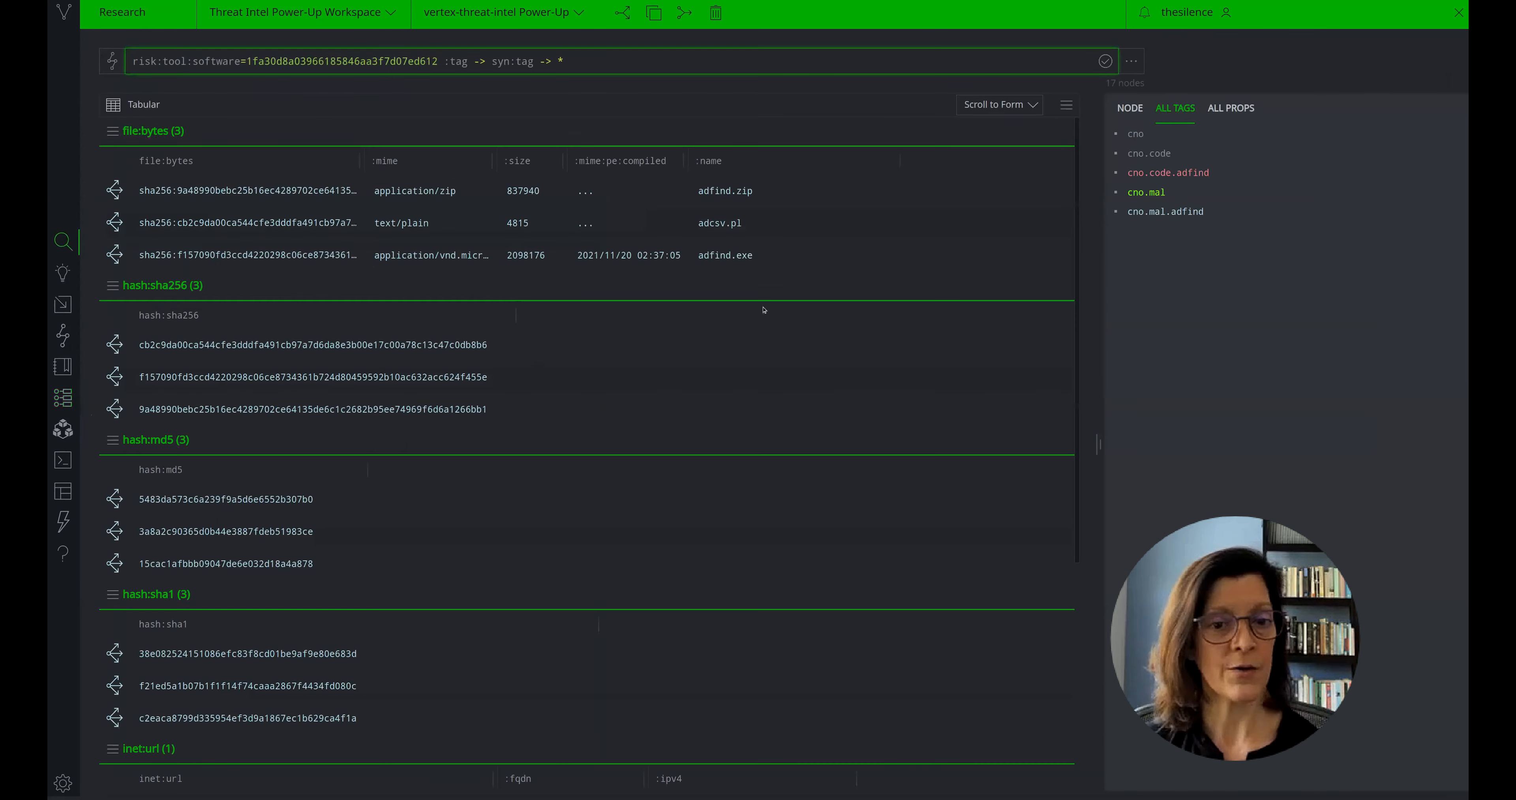
# Step: Go to the inet:url form in the lifted results and view the node details of the joeware.net adfind URL
pyautogui.click(995, 106)
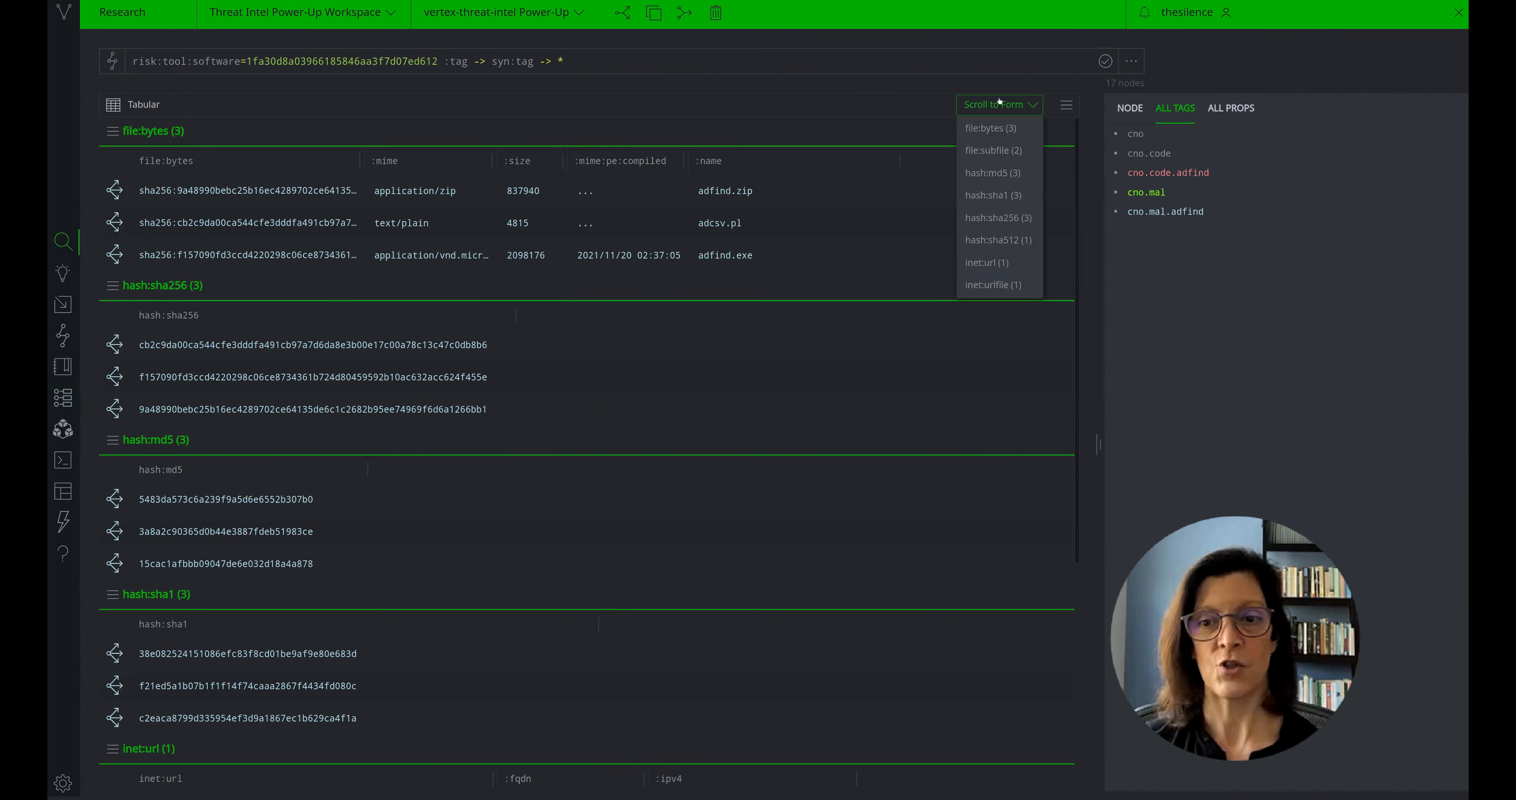
pyautogui.click(992, 263)
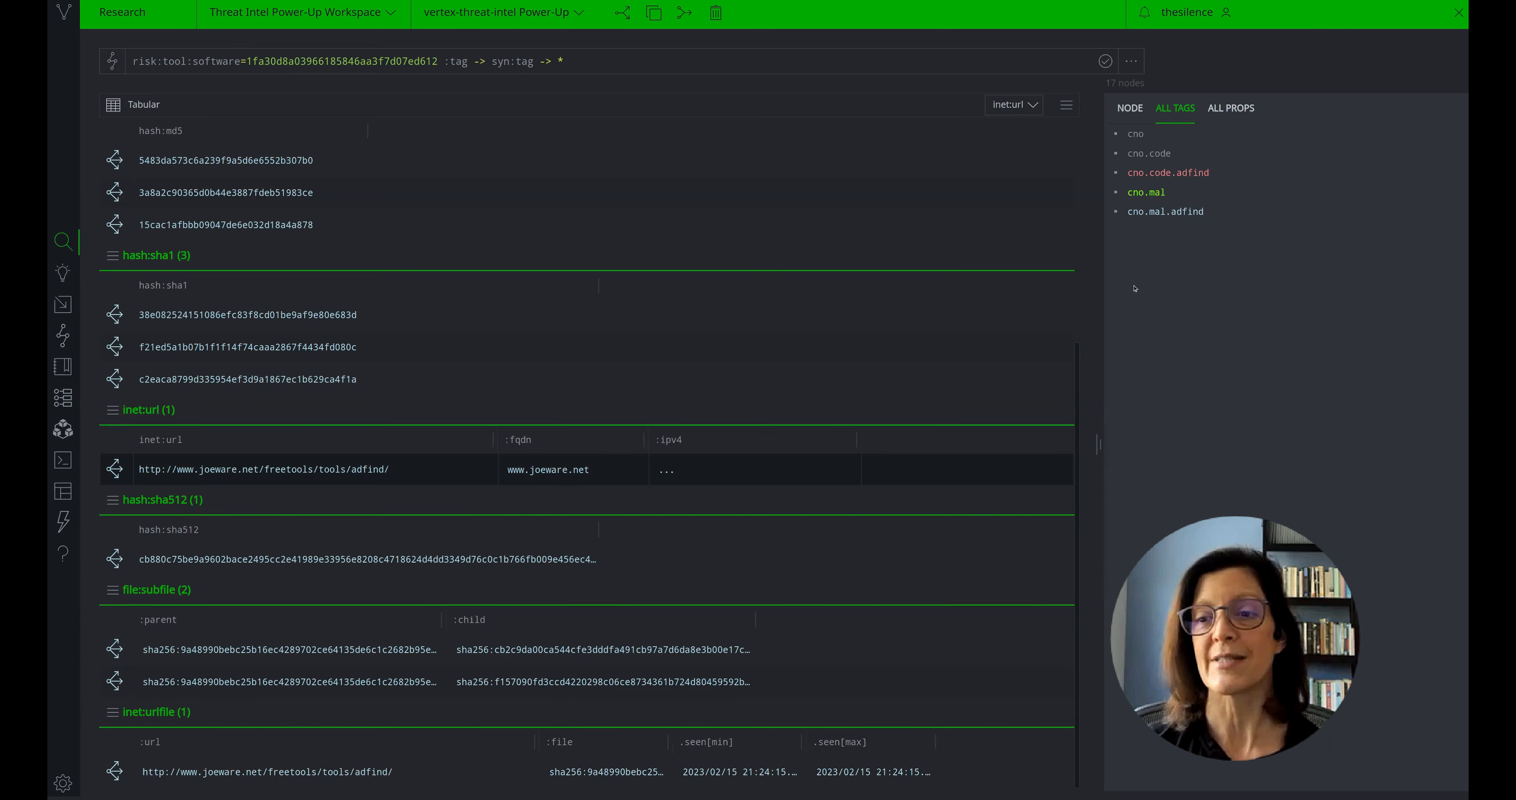
pyautogui.click(1130, 108)
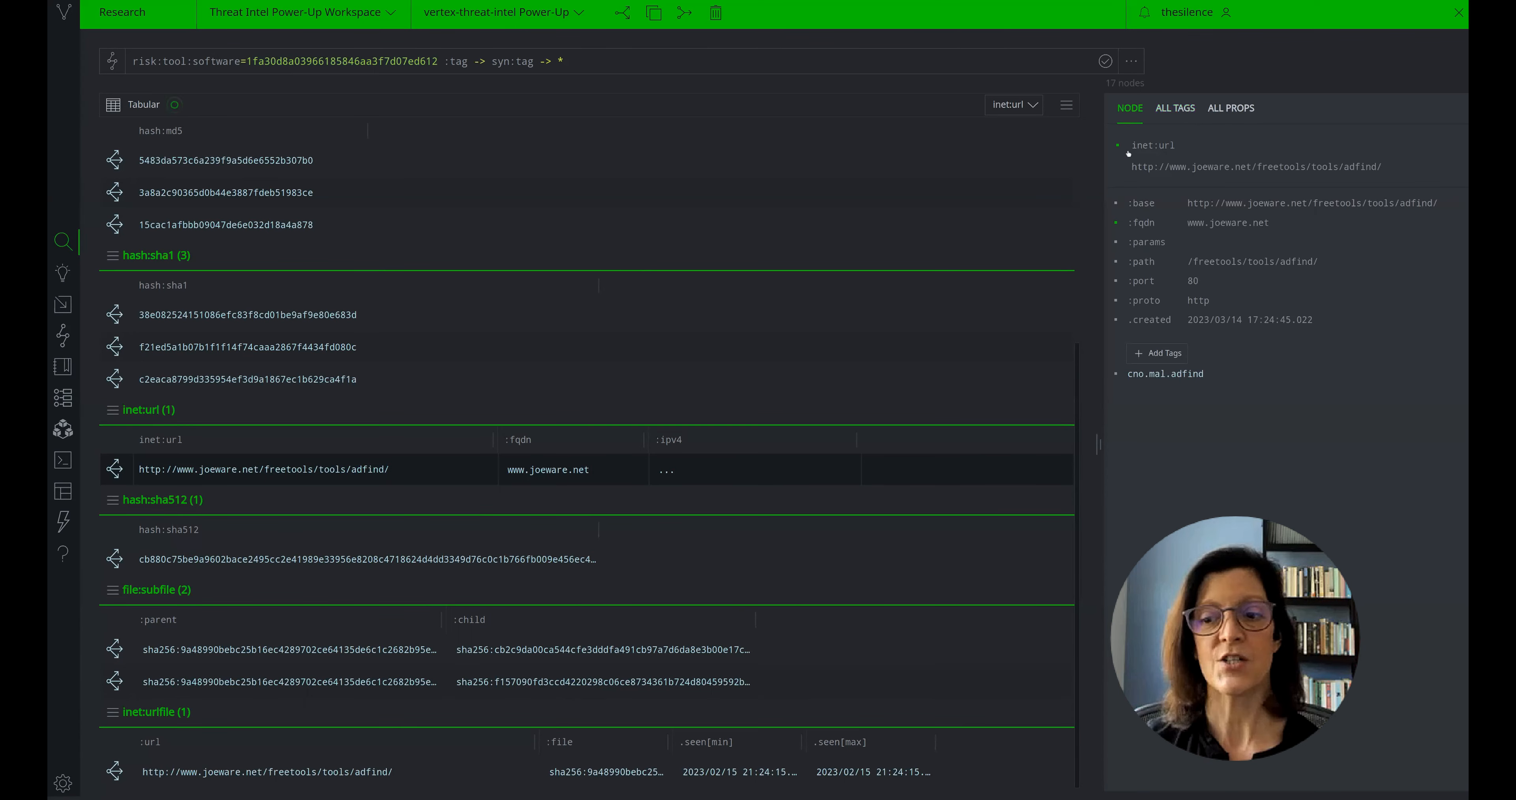
# Step: Return to the threat intel workflow, search the TTP software products for ad, and examine adfind's linked tools and full description
pyautogui.click(62, 403)
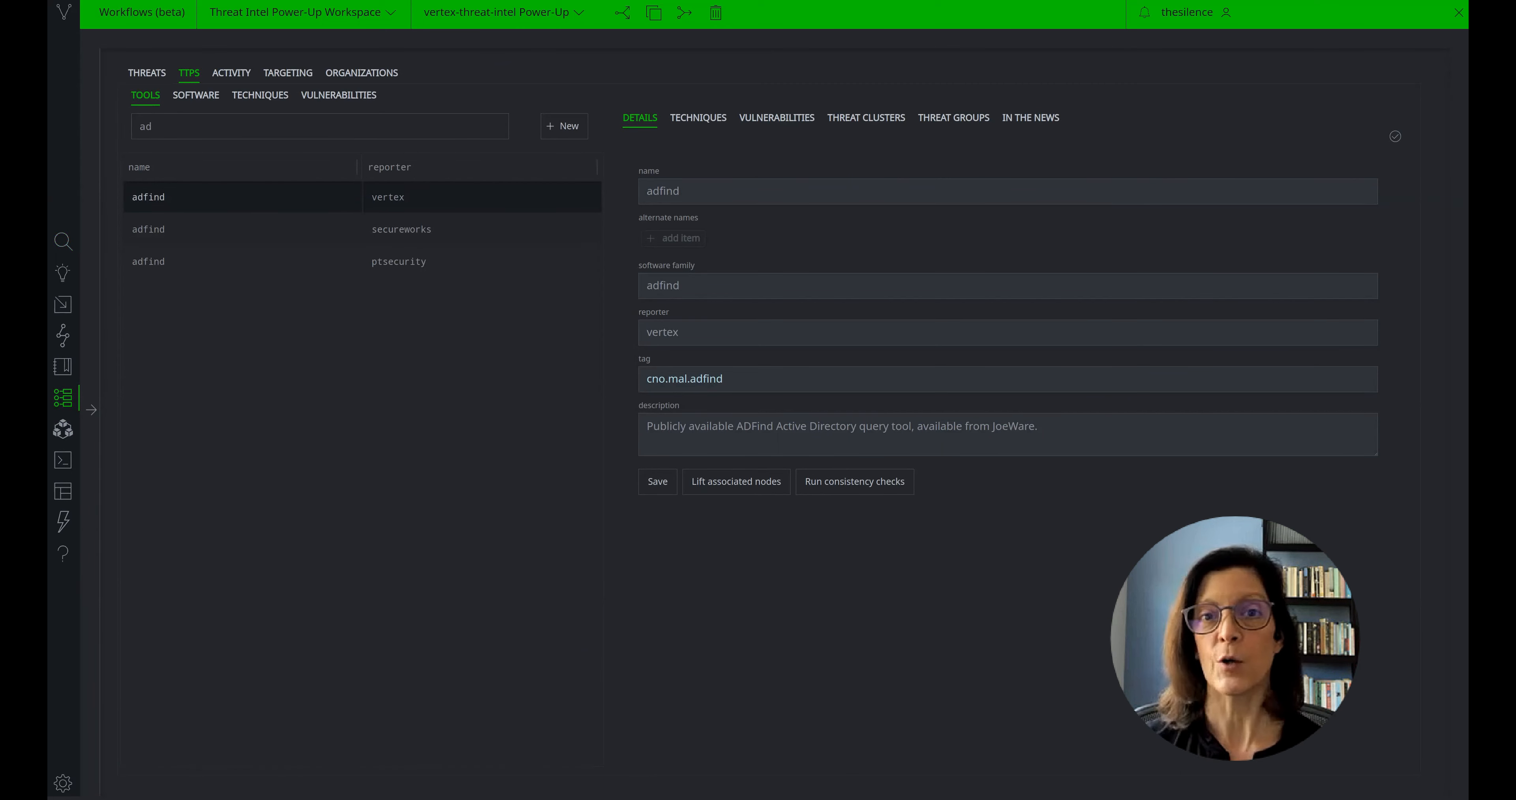
pyautogui.click(196, 95)
pyautogui.doubleClick(202, 132)
pyautogui.write('ad')
pyautogui.click(193, 199)
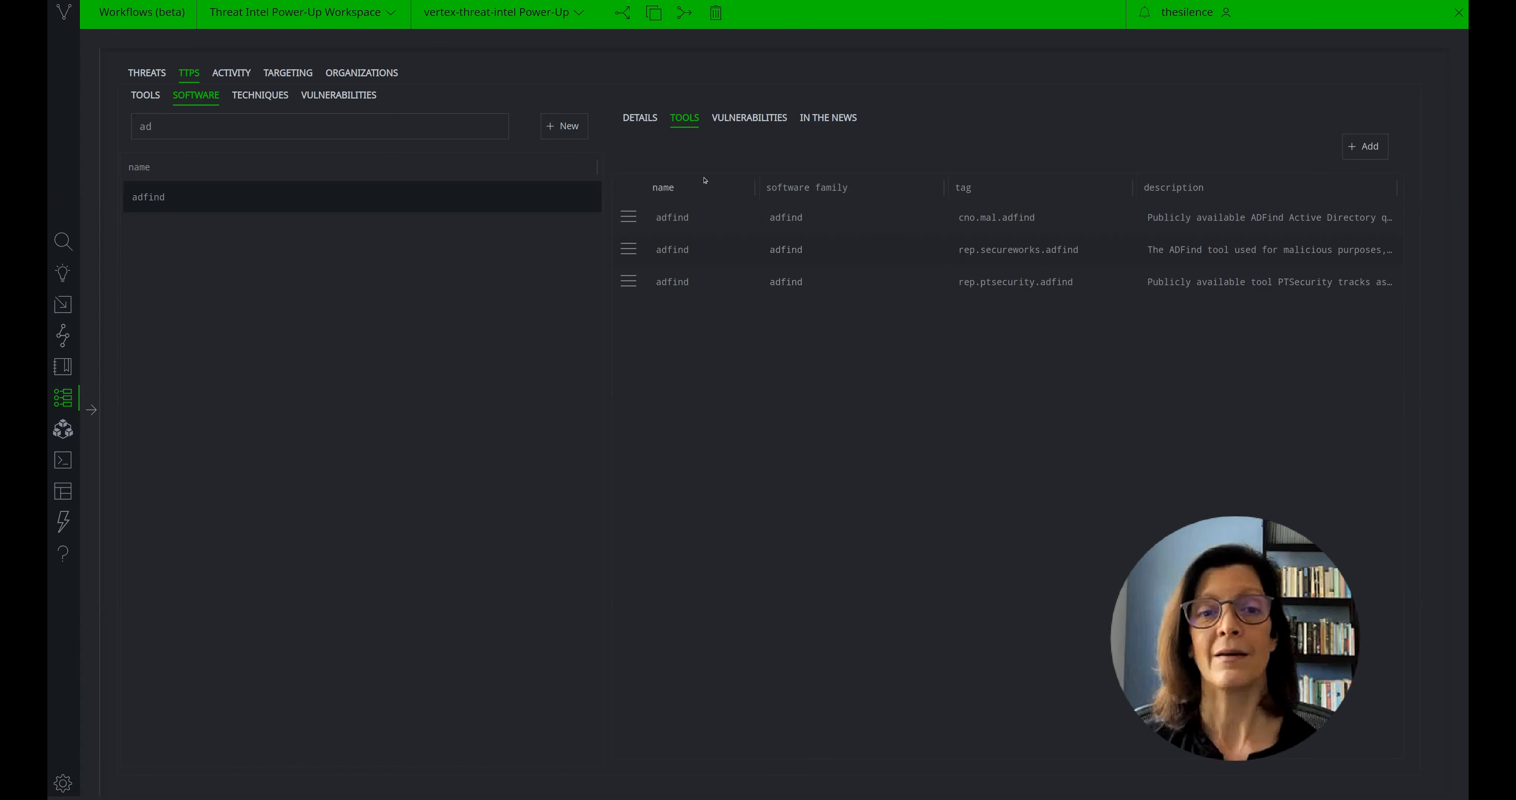
pyautogui.click(641, 124)
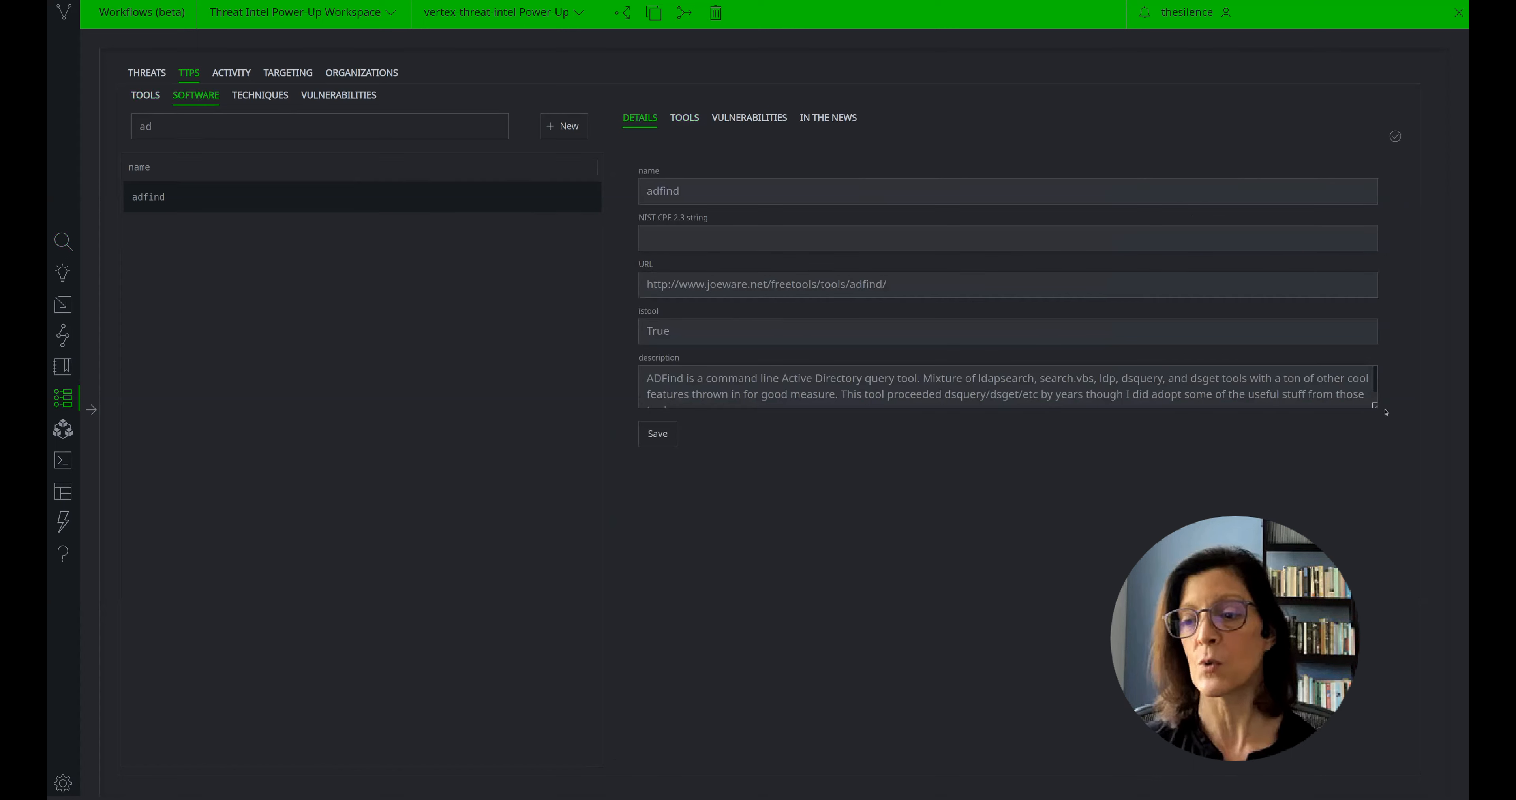
pyautogui.moveTo(1375, 405); pyautogui.dragTo(1375, 463)
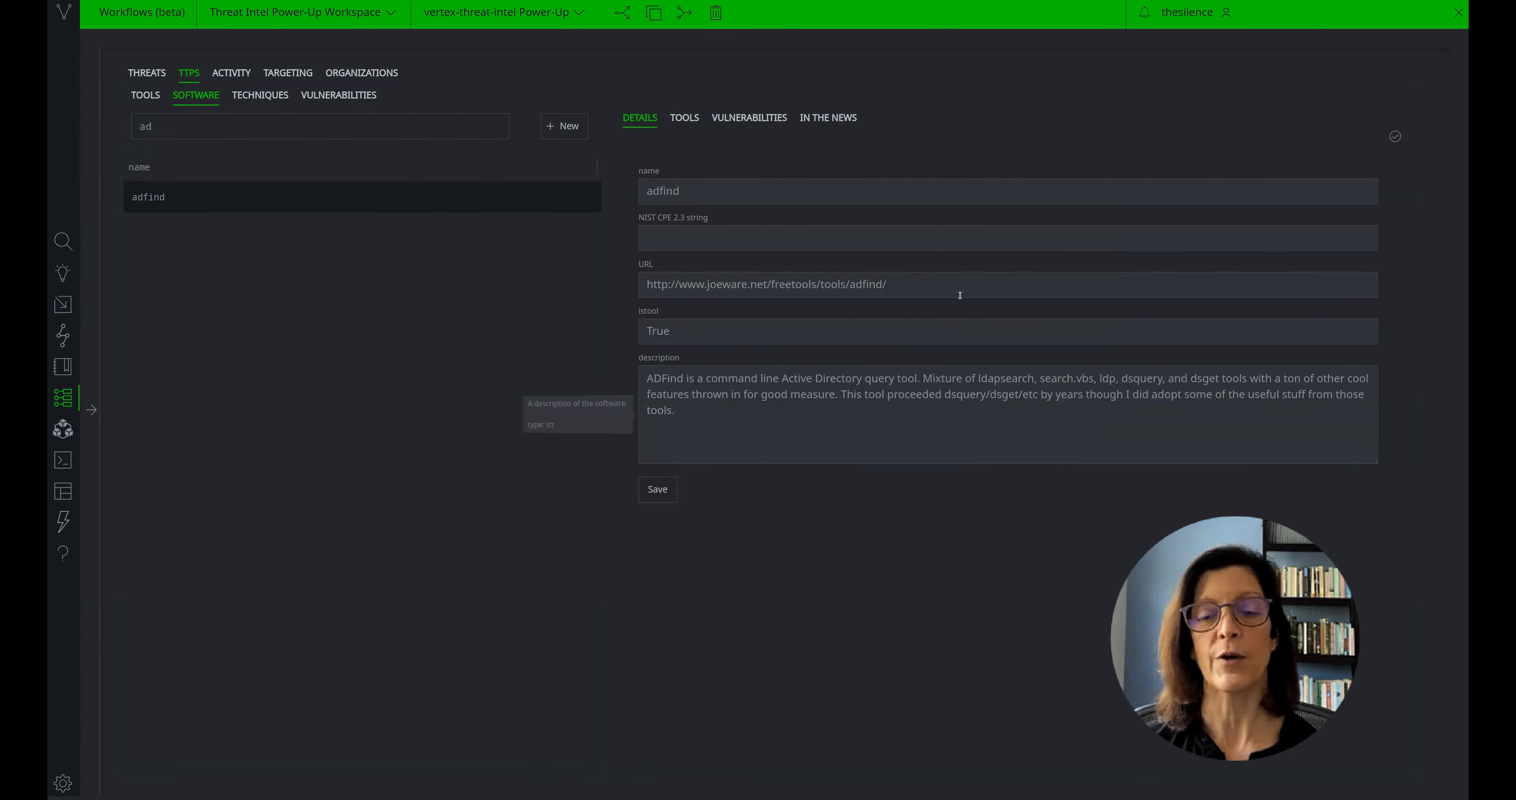